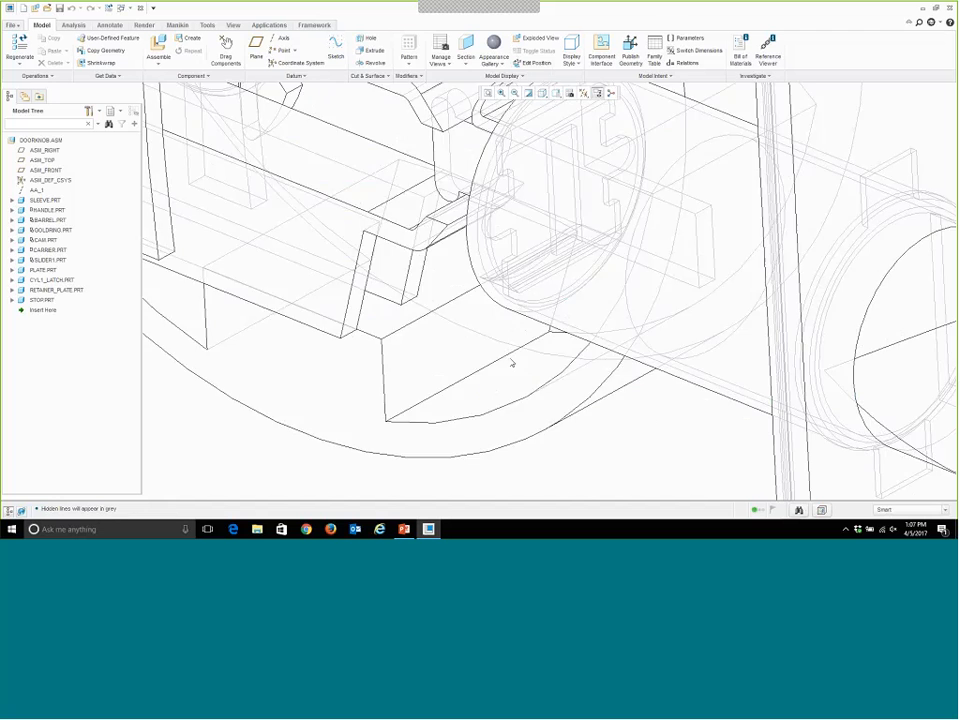
# Change the doorknob assembly's display style to Shading With Edges.
pyautogui.scroll(3, 586, 340)
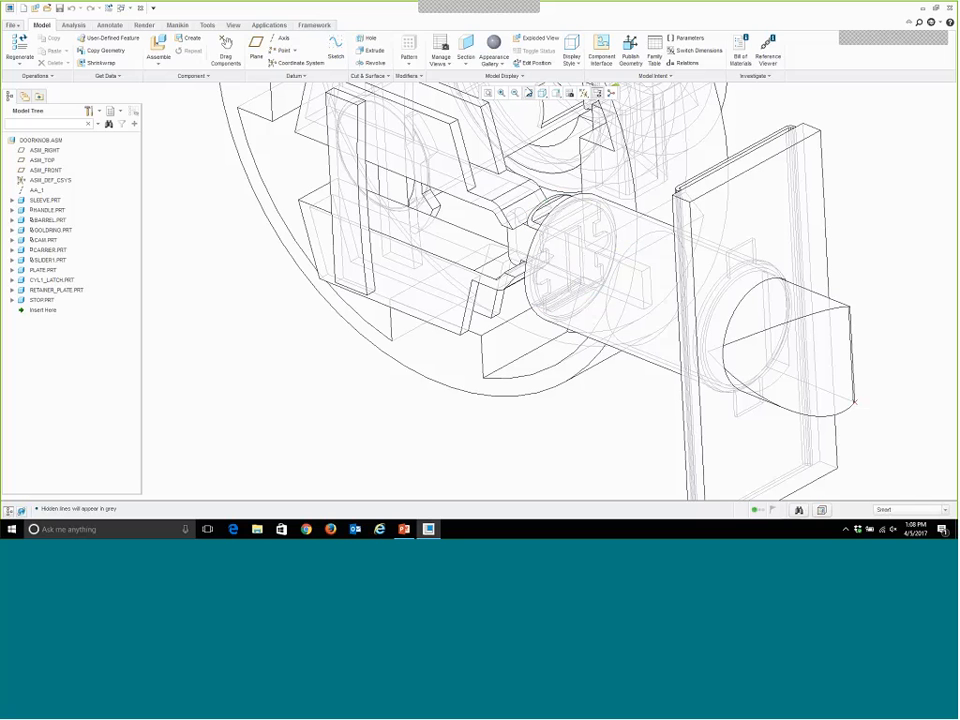
pyautogui.click(542, 92)
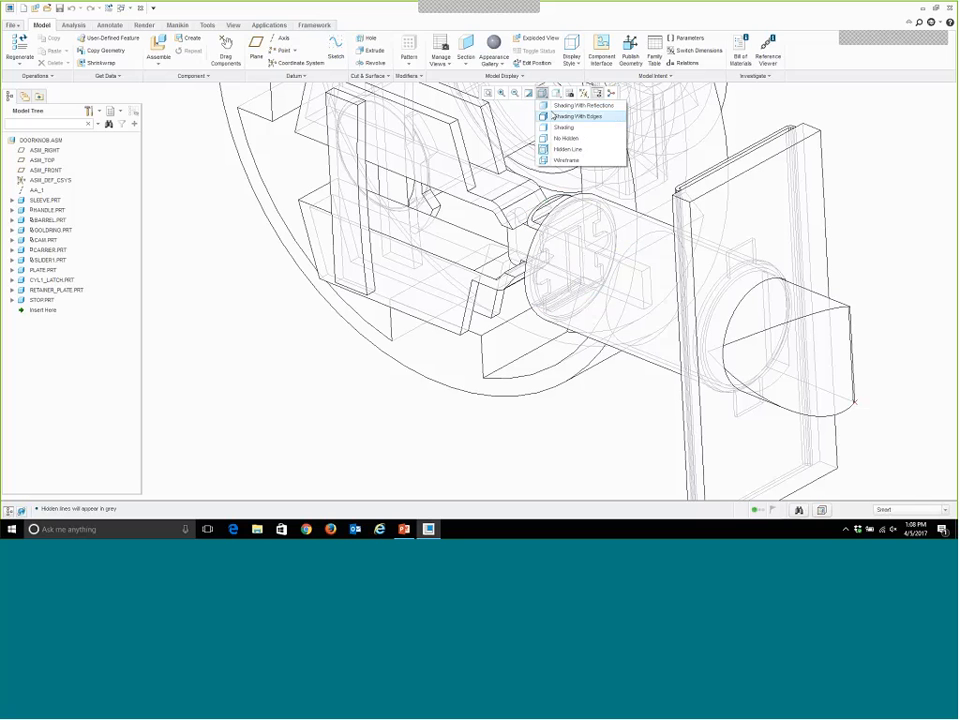
pyautogui.click(559, 117)
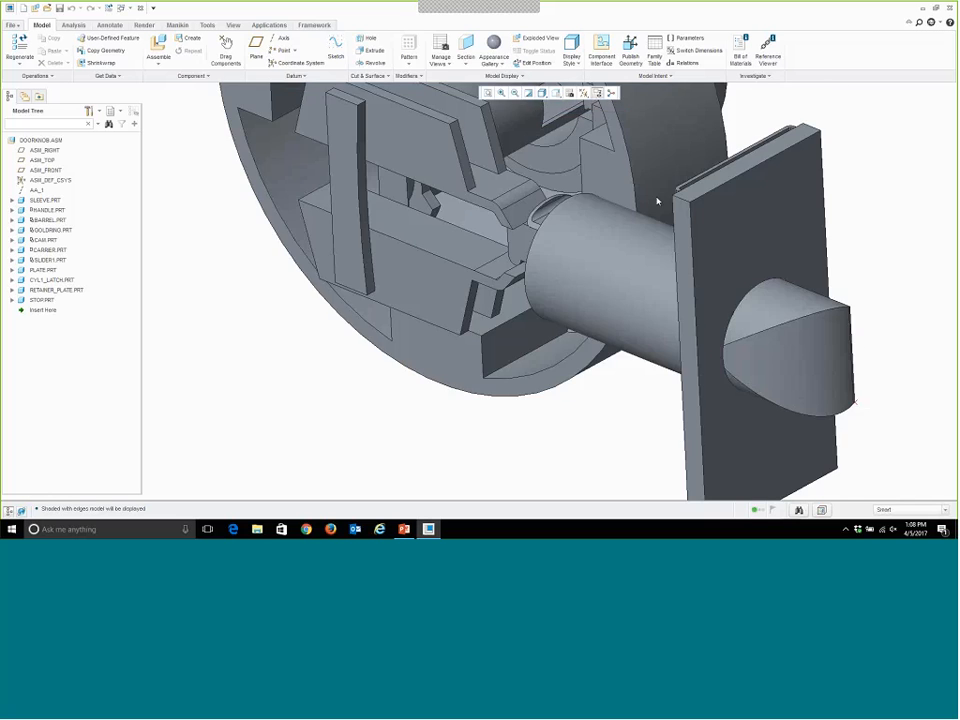
# Switch the doorknob assembly into the Mechanism application with the whole lock mechanism in view.
pyautogui.moveTo(610, 200)
pyautogui.mouseDown(button='middle')
pyautogui.moveTo(668, 269)
pyautogui.moveTo(880, 372)
pyautogui.mouseUp(button='middle')
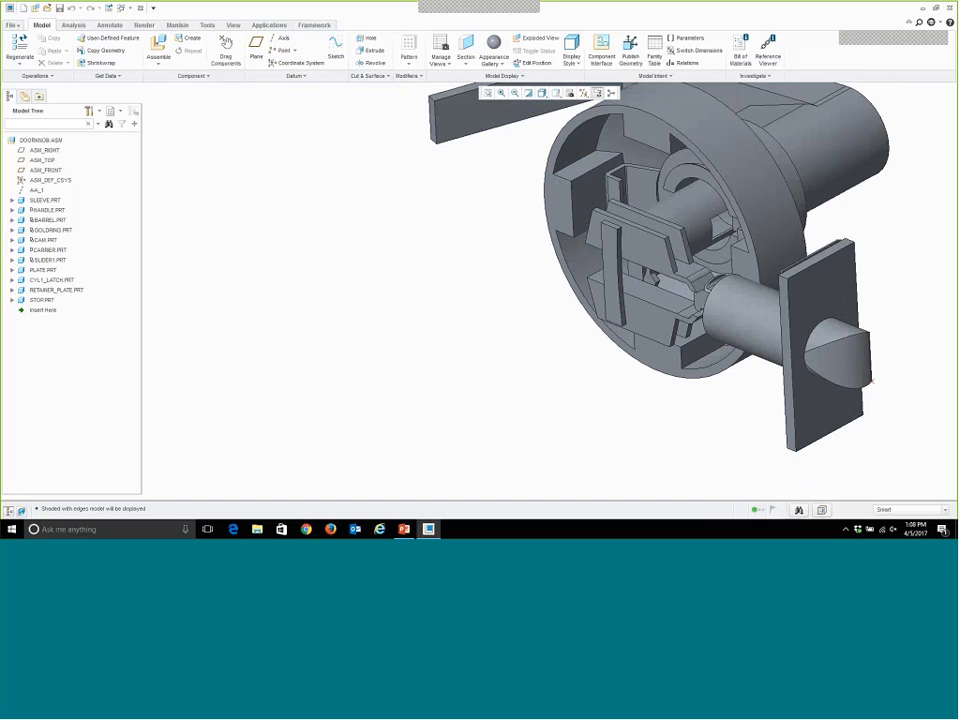
pyautogui.keyDown('shift'); pyautogui.moveTo(726, 403); pyautogui.dragTo(460, 354, button='middle'); pyautogui.keyUp('shift')
pyautogui.scroll(-2, 552, 327)
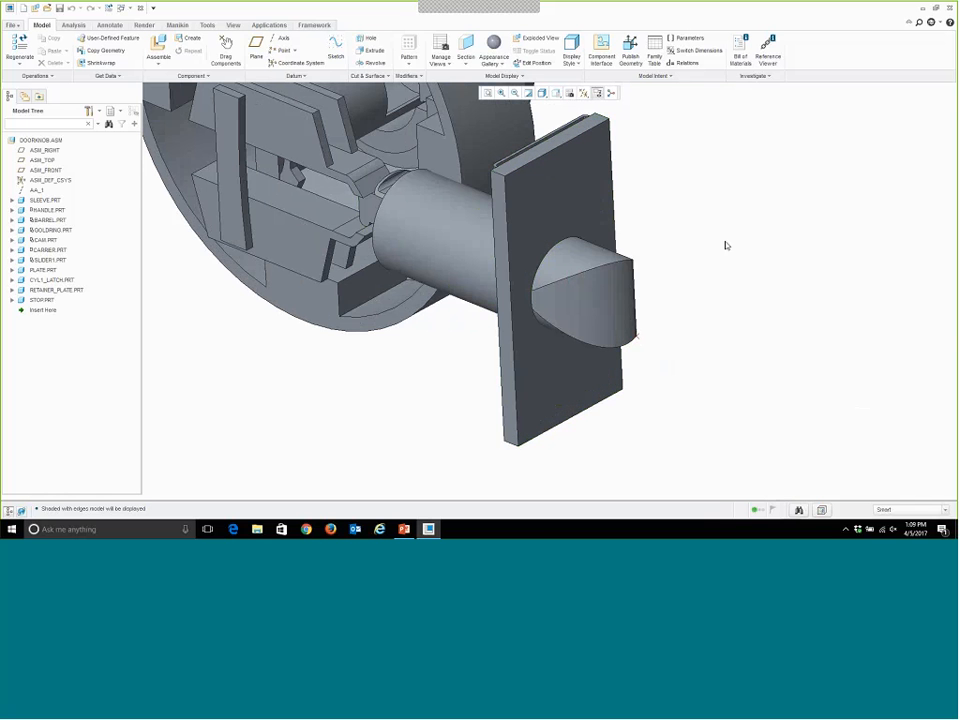
pyautogui.scroll(4, 741, 307)
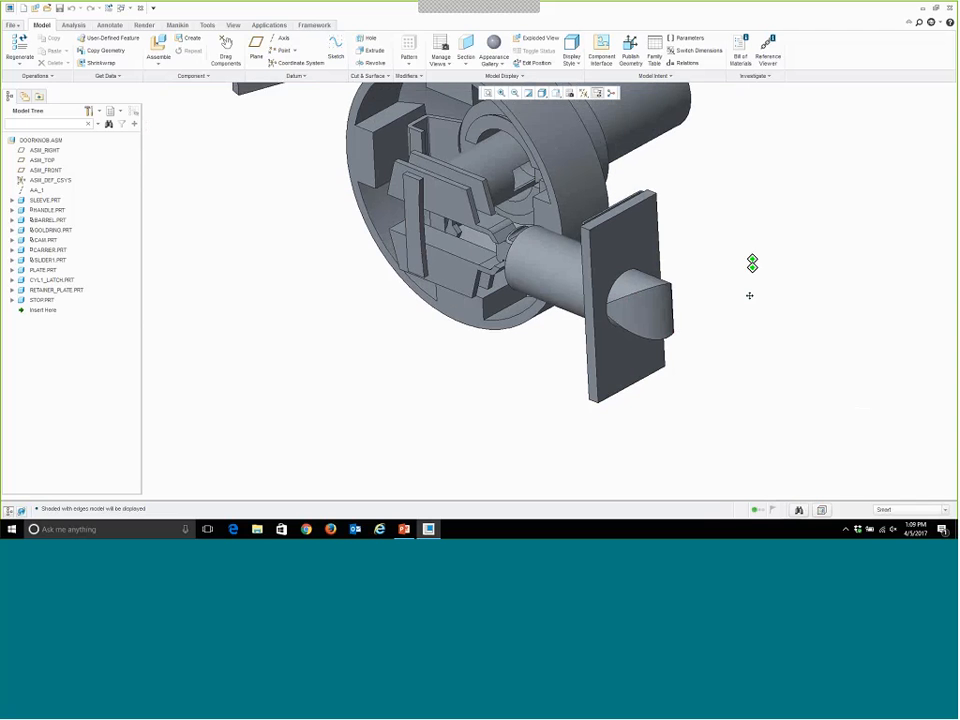
pyautogui.scroll(3, 745, 310)
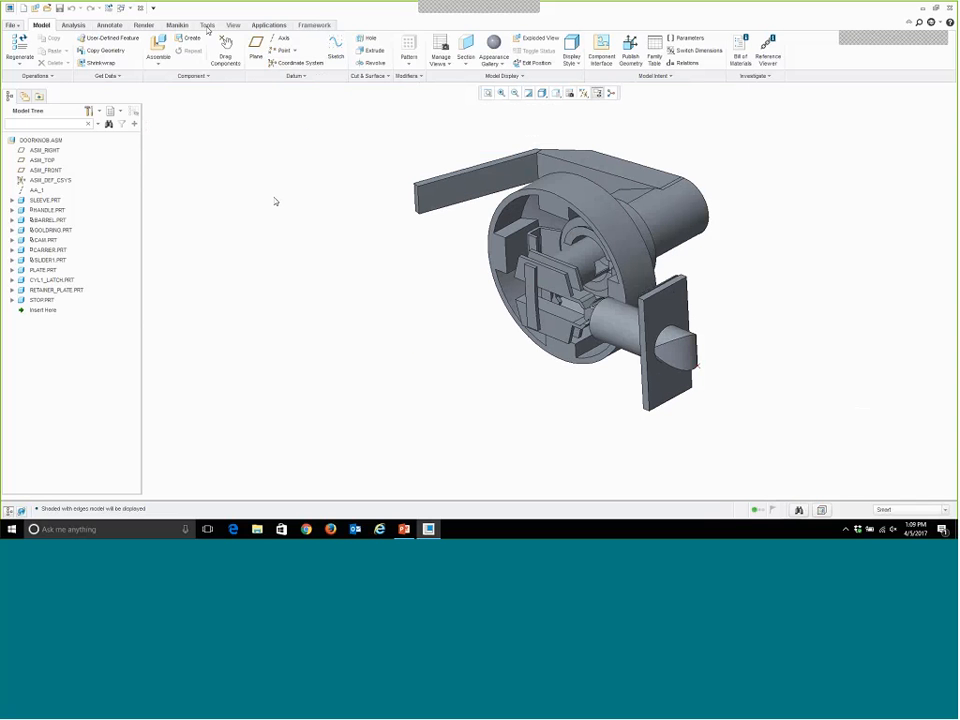
pyautogui.click(268, 25)
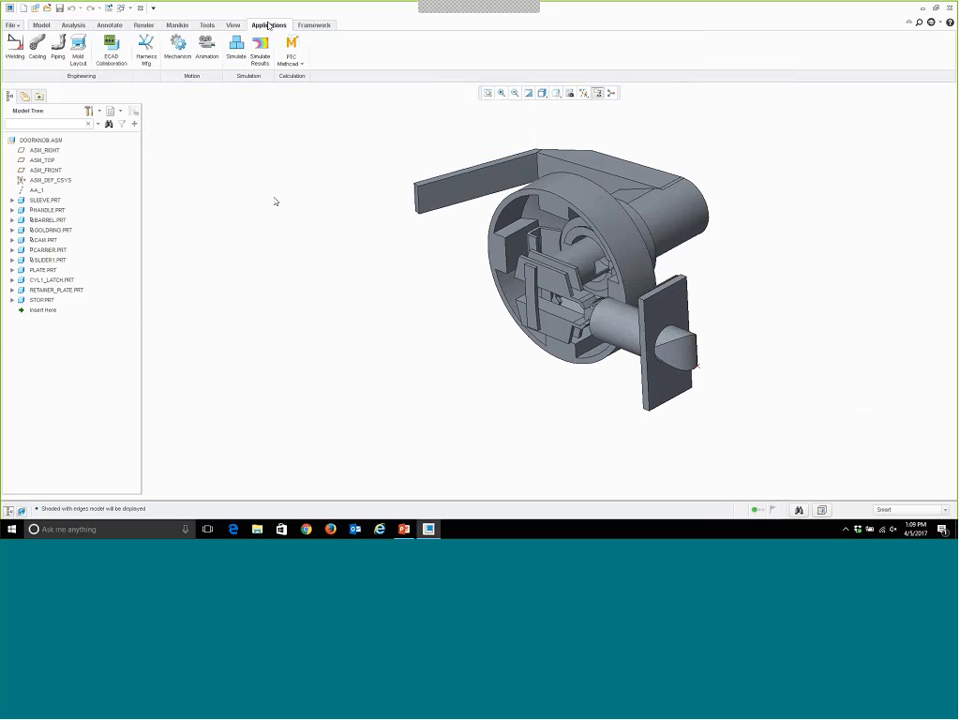
pyautogui.click(178, 50)
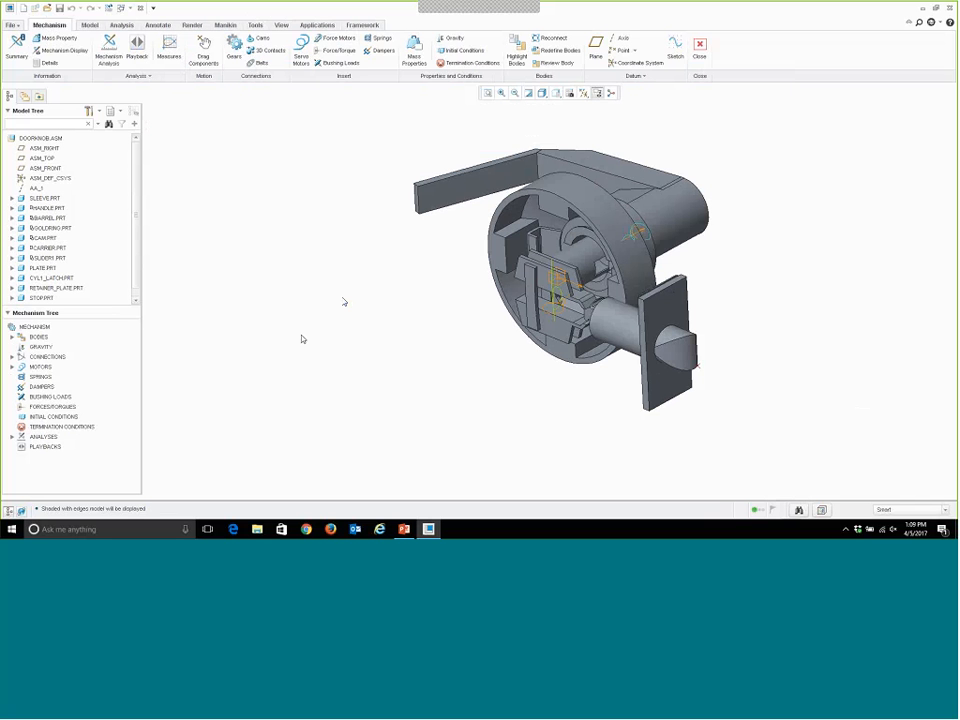
# Load the motion playback file MotionDefinition1.pbk into the playback results.
pyautogui.click(137, 50)
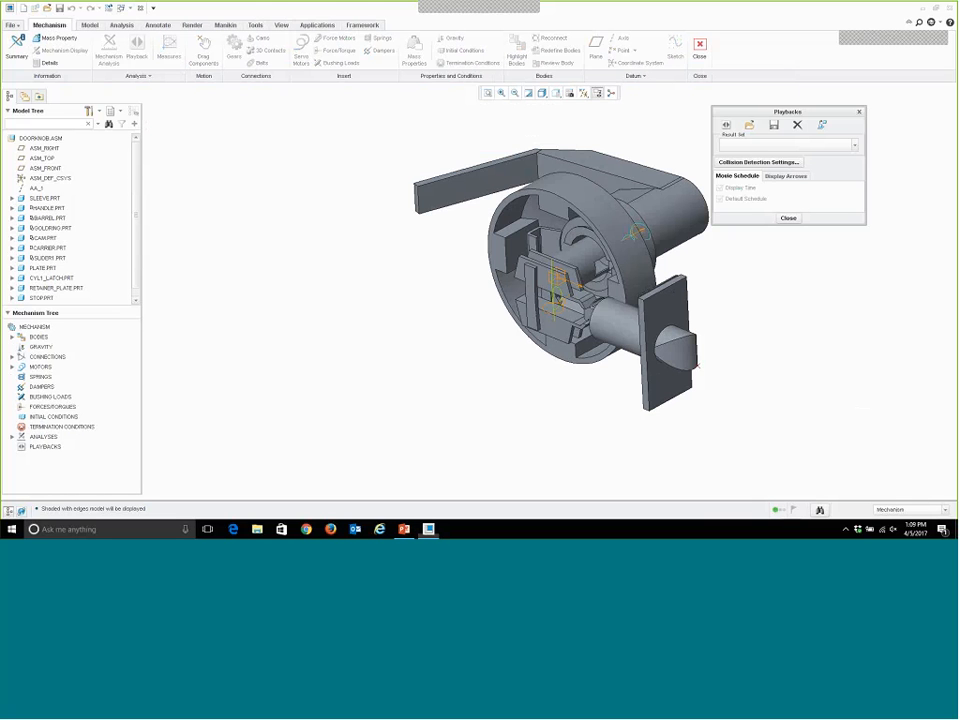
pyautogui.click(749, 125)
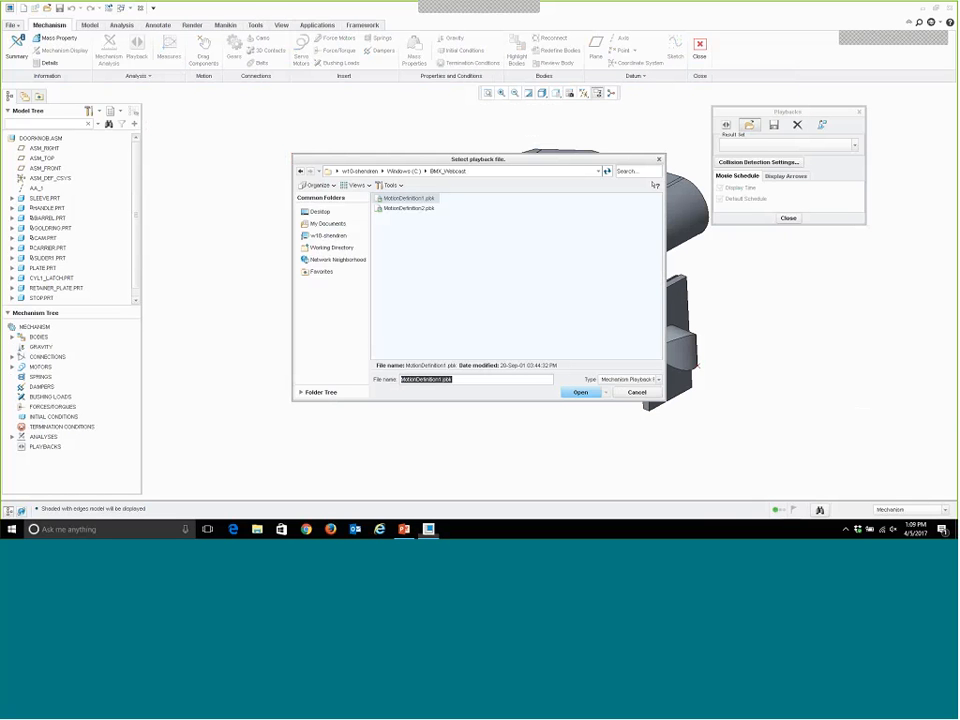
pyautogui.press('Return')
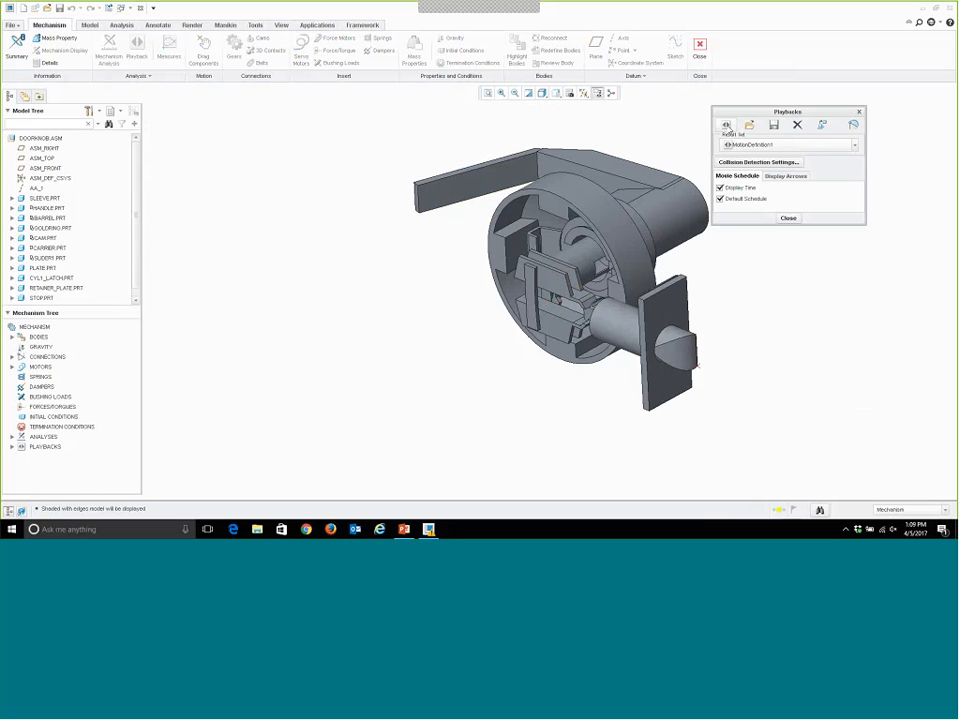
# Play the MotionDefinition1 animation of the handle and latch, and increase its playback speed.
pyautogui.click(727, 126)
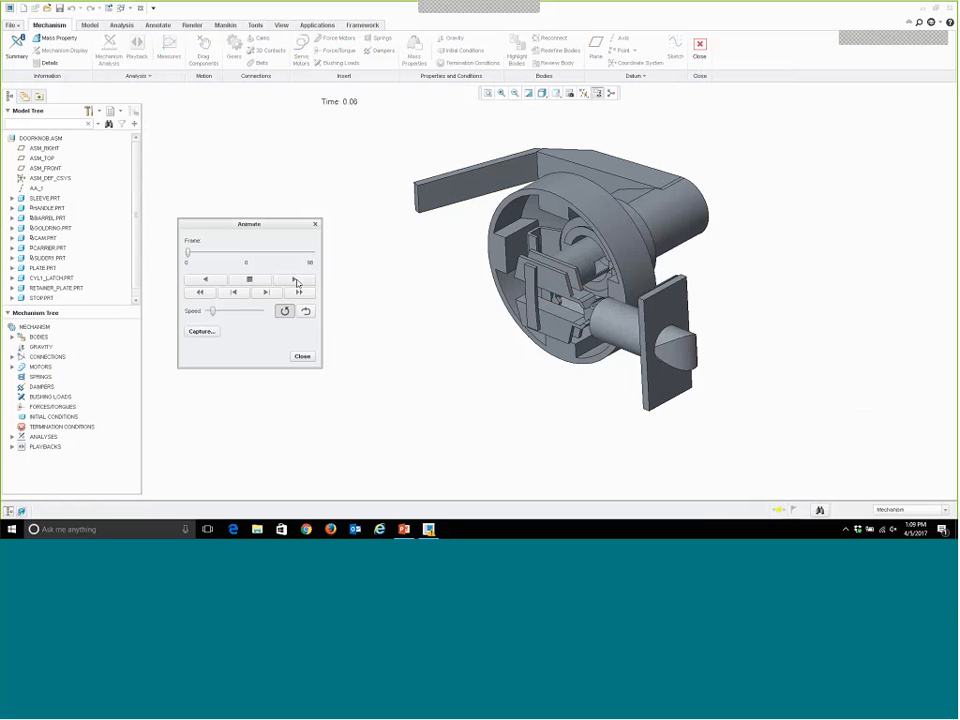
pyautogui.click(296, 280)
pyautogui.moveTo(212, 311); pyautogui.dragTo(231, 312)
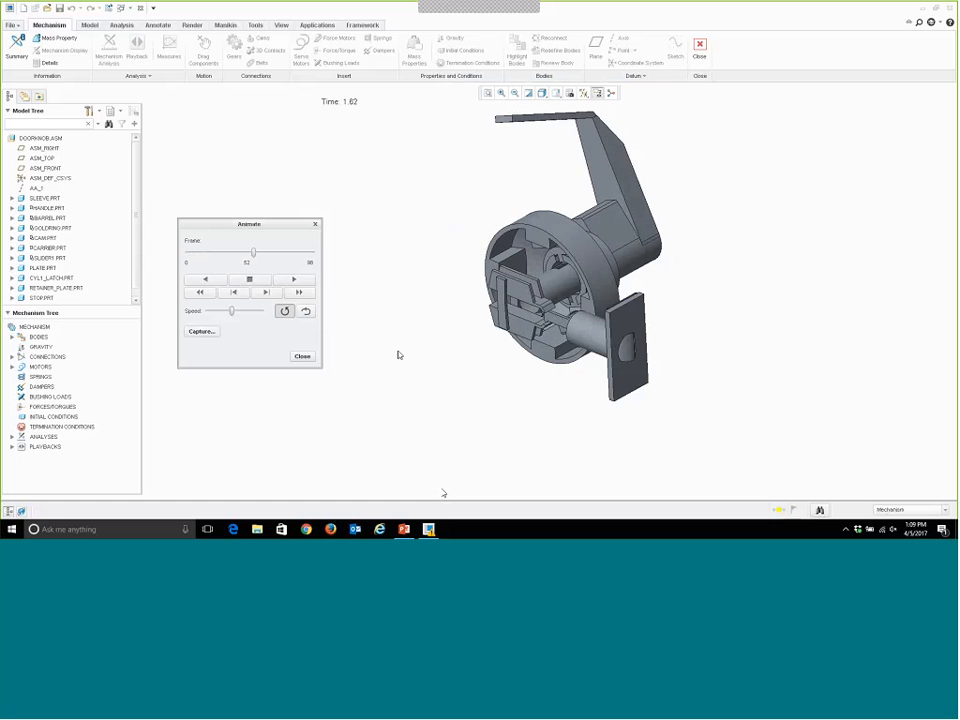
# Examine the latch against the plate in the saved 2D view at frames 40 and 50, and close the animation.
pyautogui.scroll(2, 443, 493)
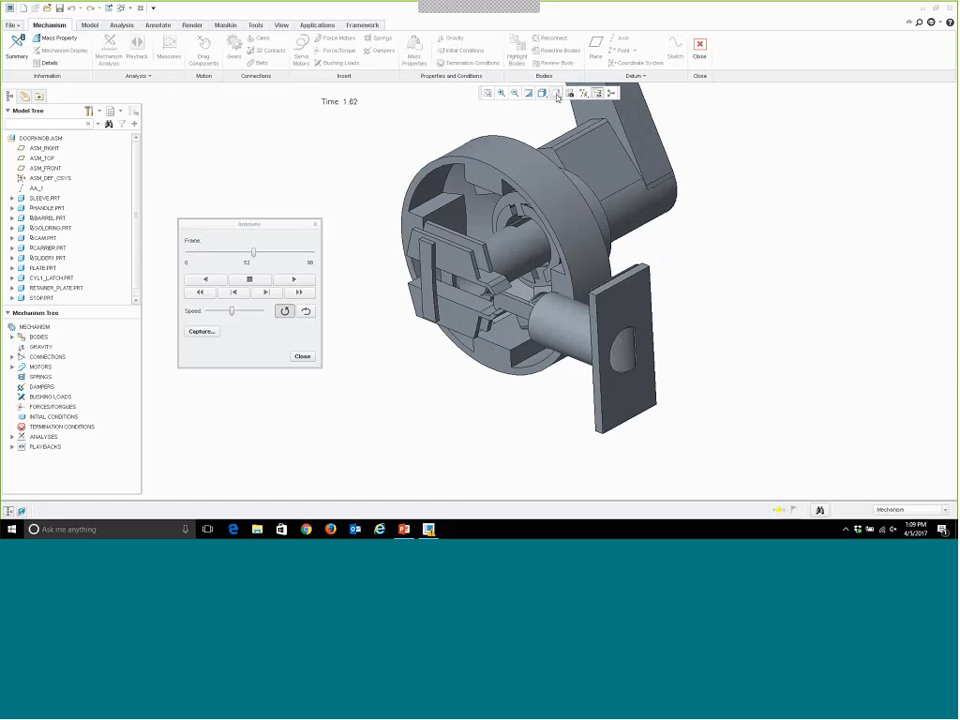
pyautogui.click(556, 93)
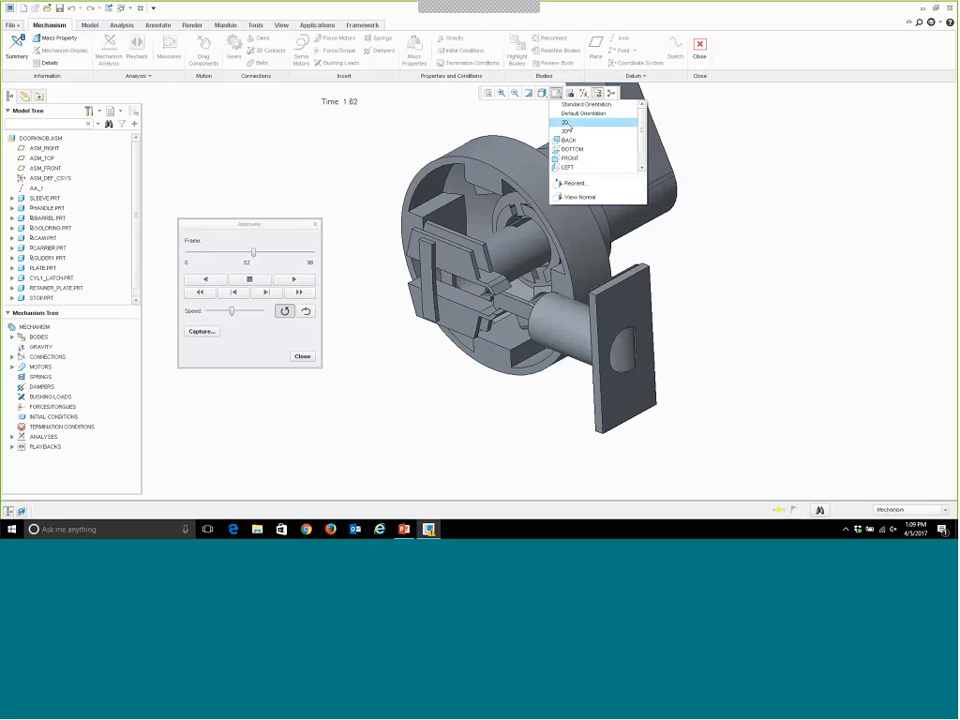
pyautogui.click(565, 122)
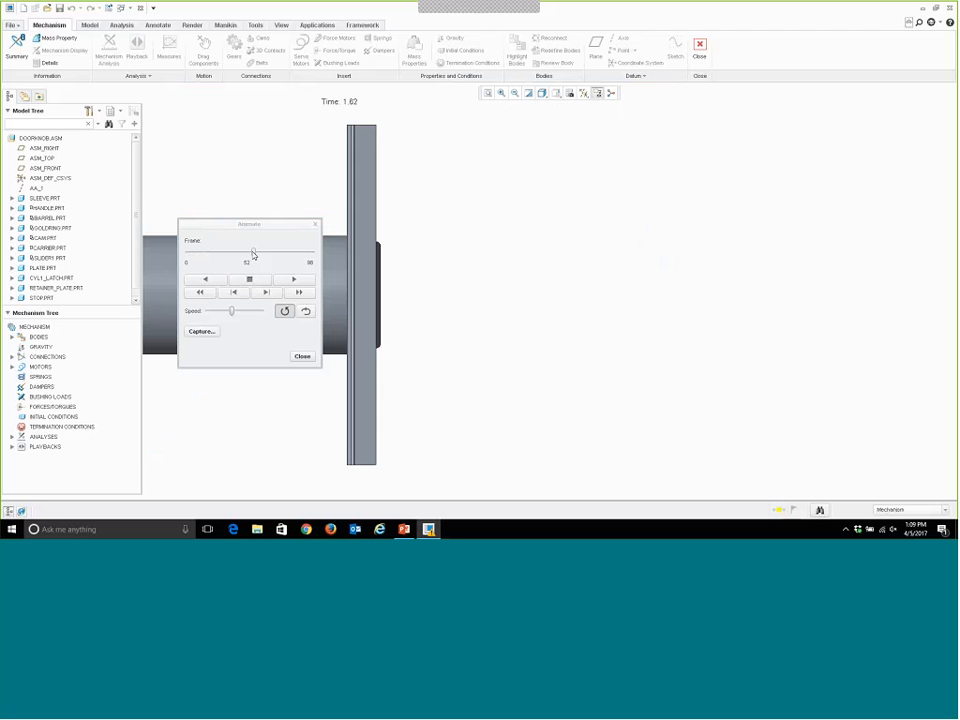
pyautogui.moveTo(253, 253); pyautogui.dragTo(238, 253)
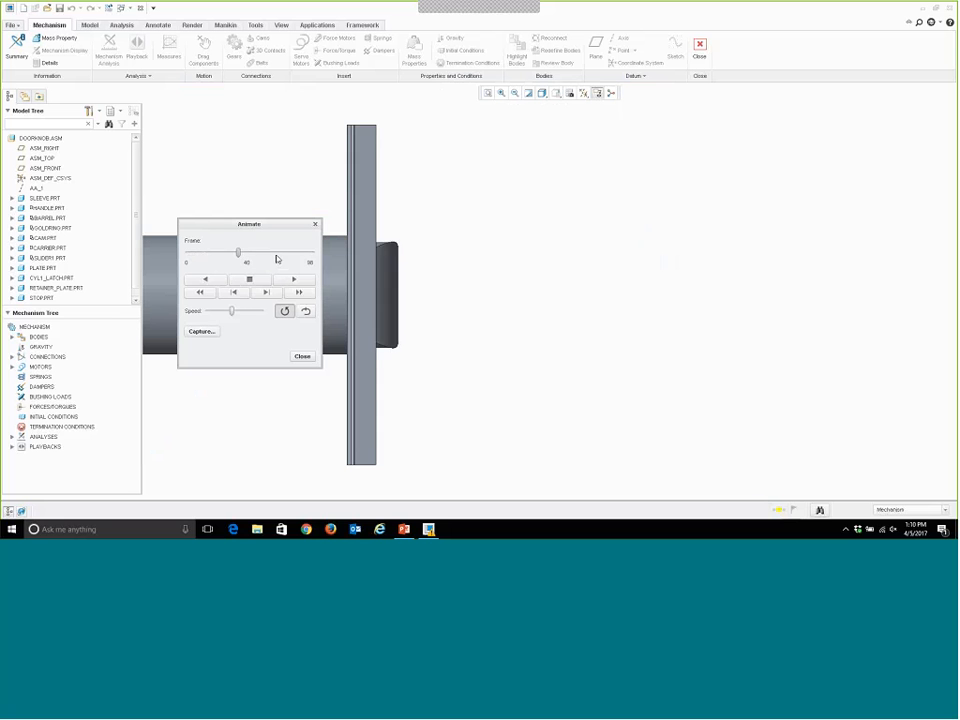
pyautogui.click(277, 256)
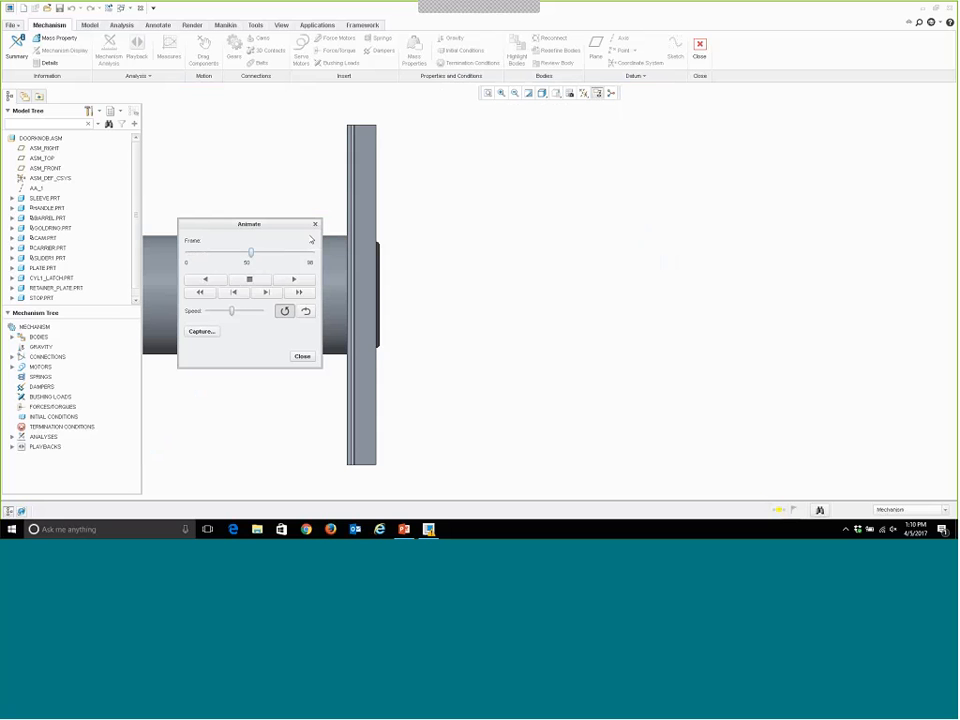
pyautogui.click(315, 224)
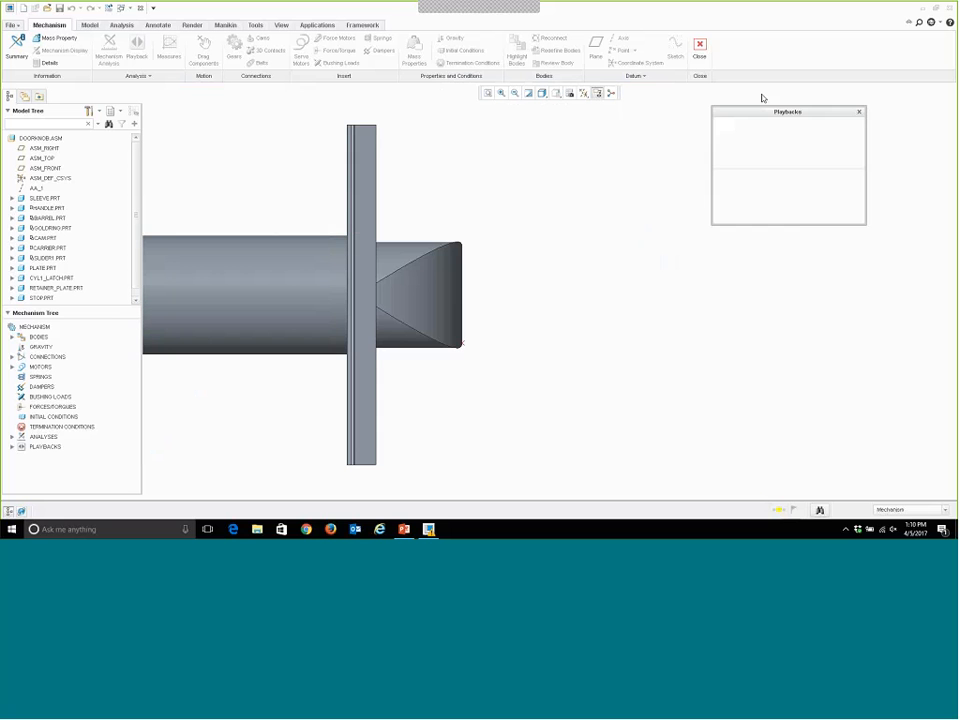
# Restore the assembly to its Standard Orientation, then close the playbacks and exit Mechanism.
pyautogui.click(556, 93)
pyautogui.click(585, 105)
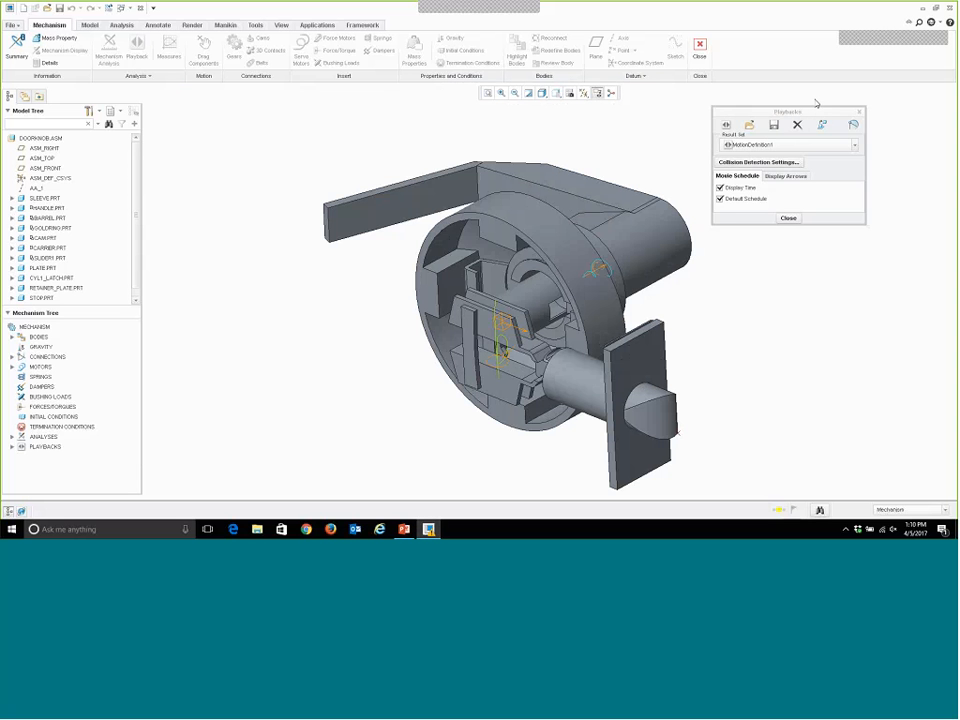
pyautogui.click(859, 111)
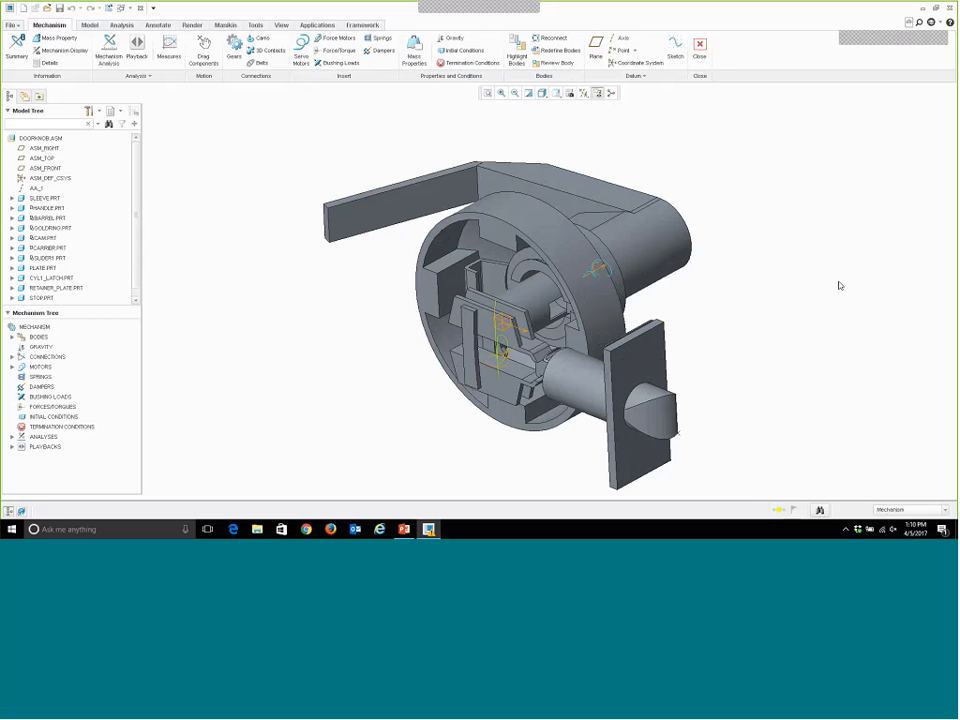
pyautogui.click(701, 45)
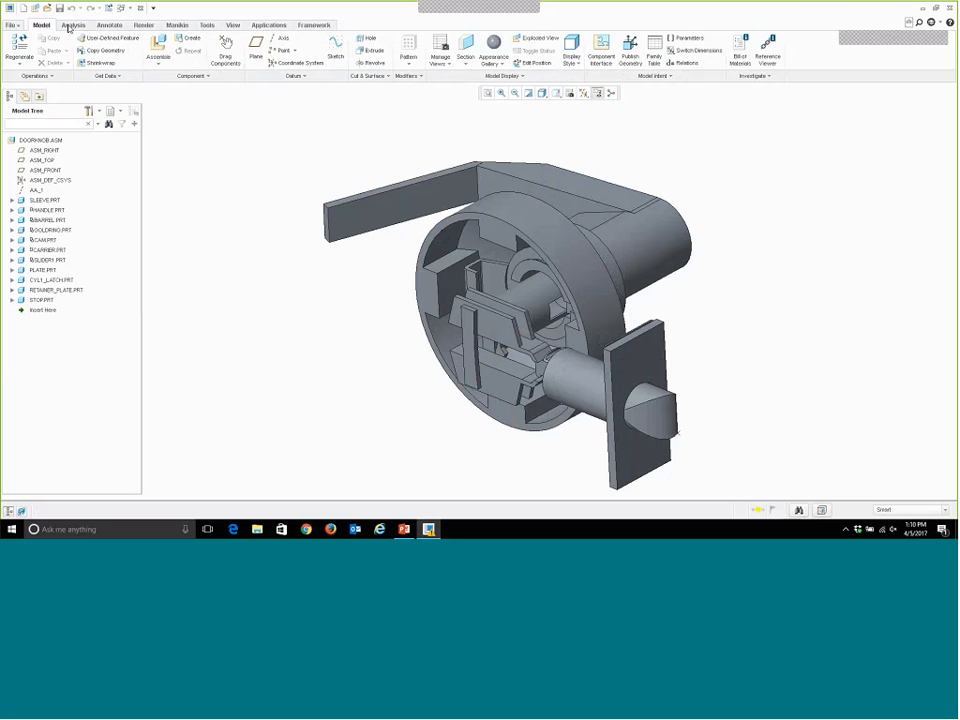
# Explode the doorknob assembly to separate the stop, latch slider and plates.
pyautogui.click(70, 26)
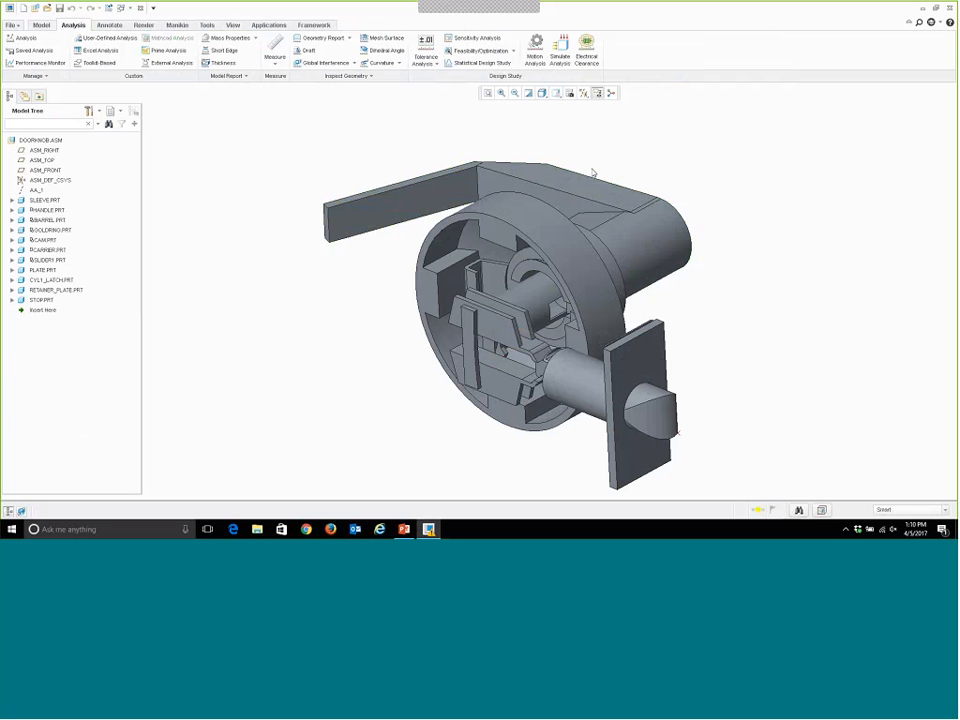
pyautogui.click(34, 8)
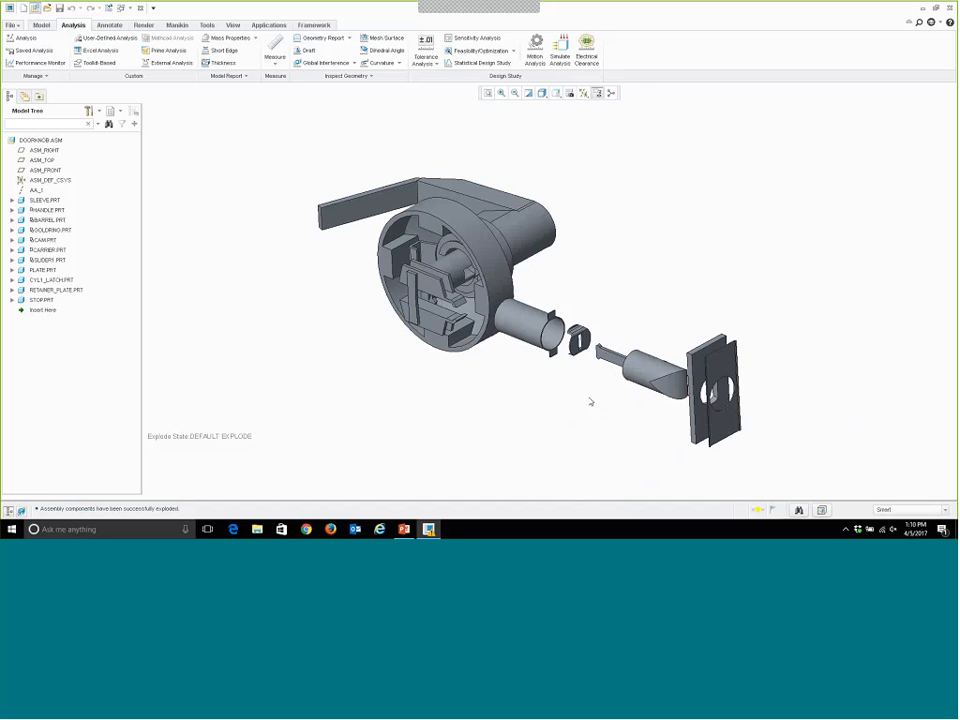
pyautogui.scroll(3, 590, 402)
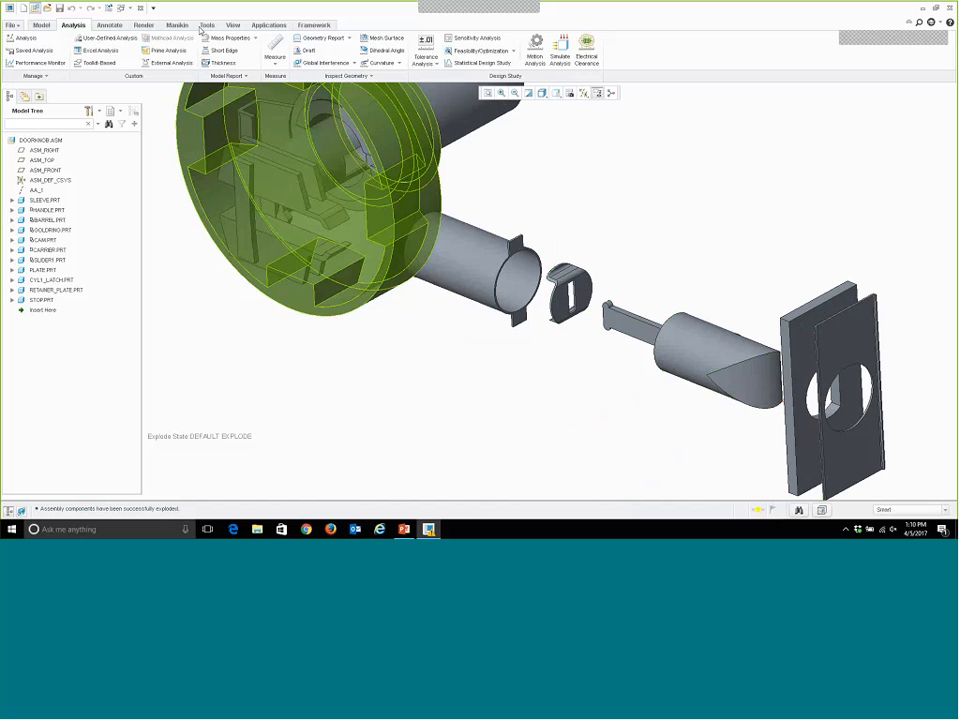
# Measure the distance between the flat face of the stop and the cut surface of SLIDER1.
pyautogui.click(275, 61)
pyautogui.click(287, 88)
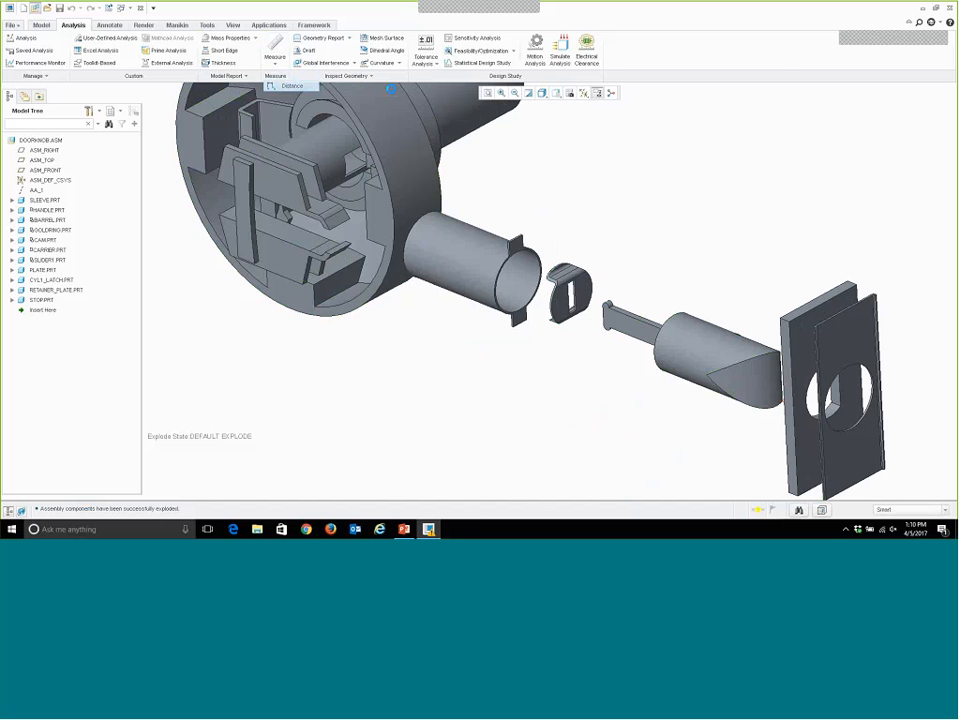
pyautogui.click(586, 296)
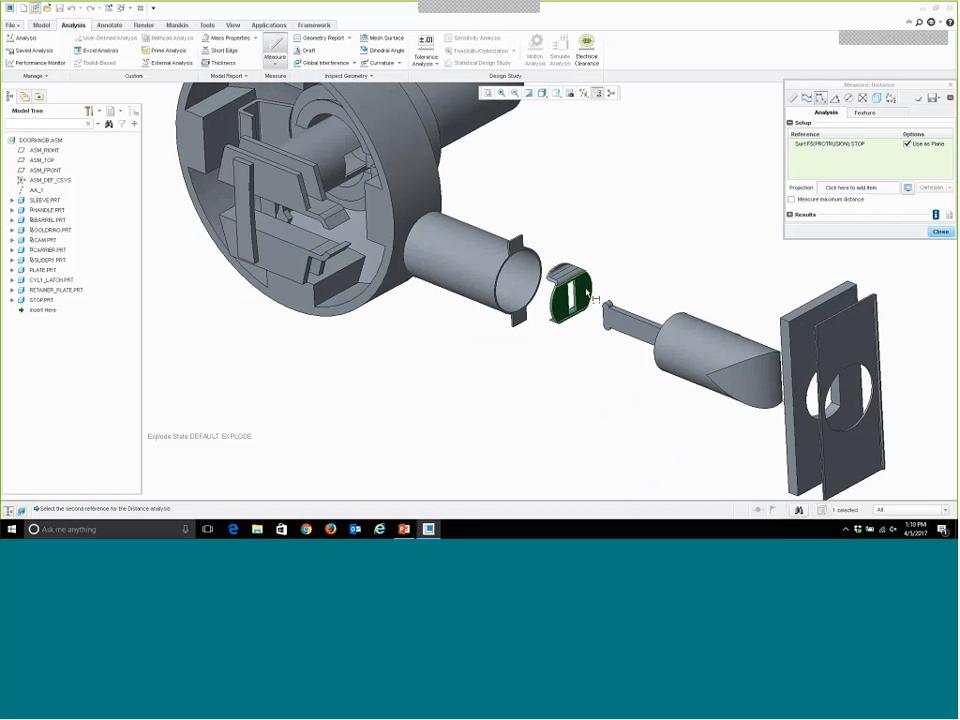
pyautogui.click(675, 336)
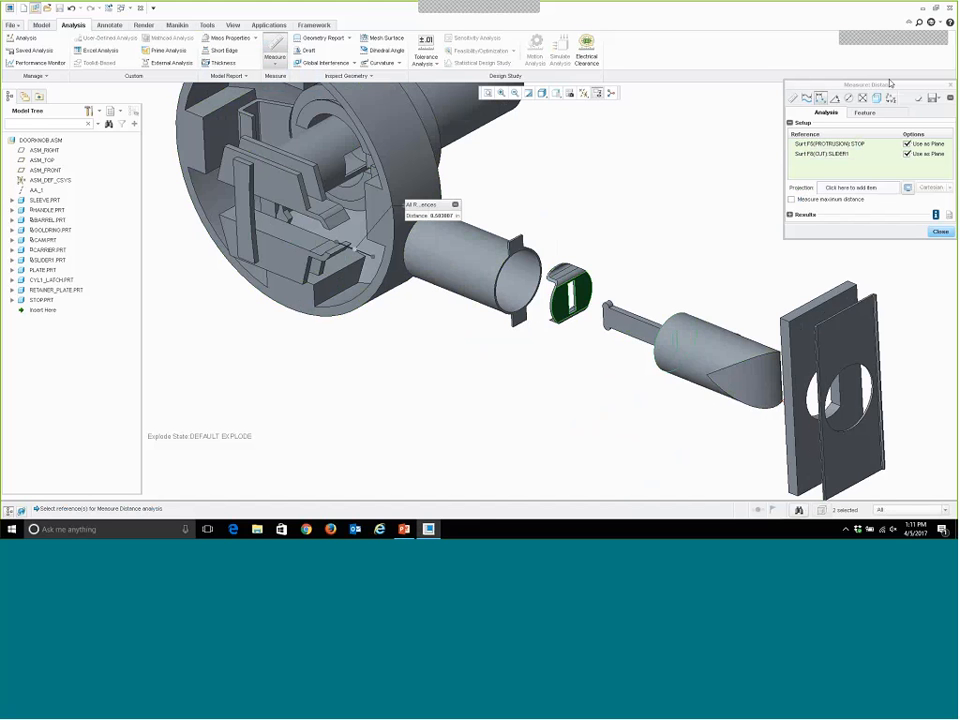
# Rename the measurement feature's distance parameter to DISTANCE_1.
pyautogui.moveTo(885, 86); pyautogui.dragTo(673, 106)
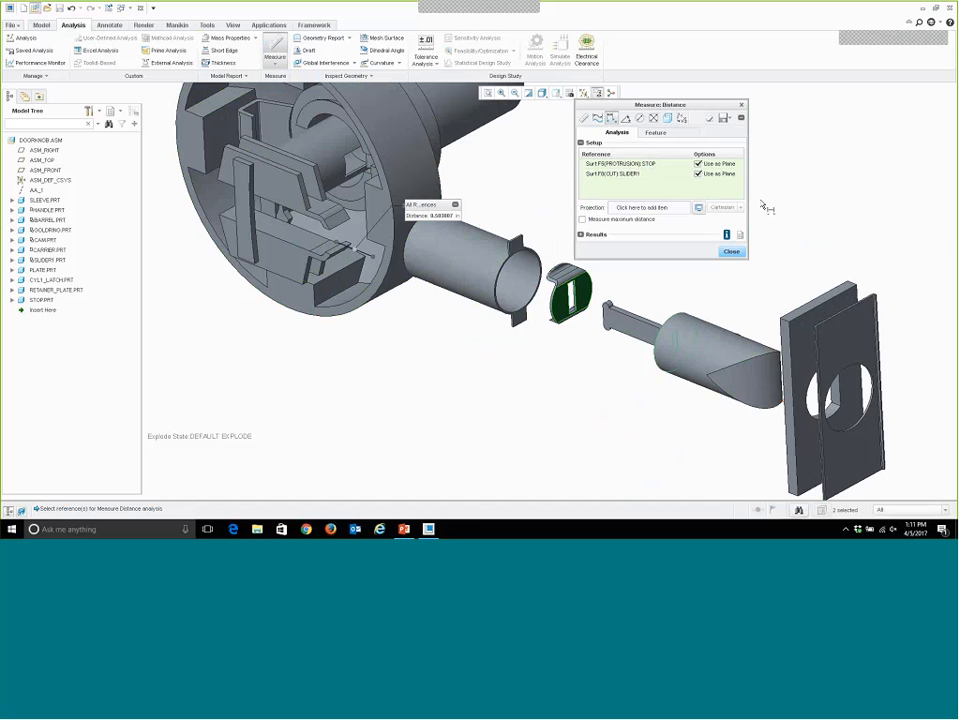
pyautogui.click(656, 132)
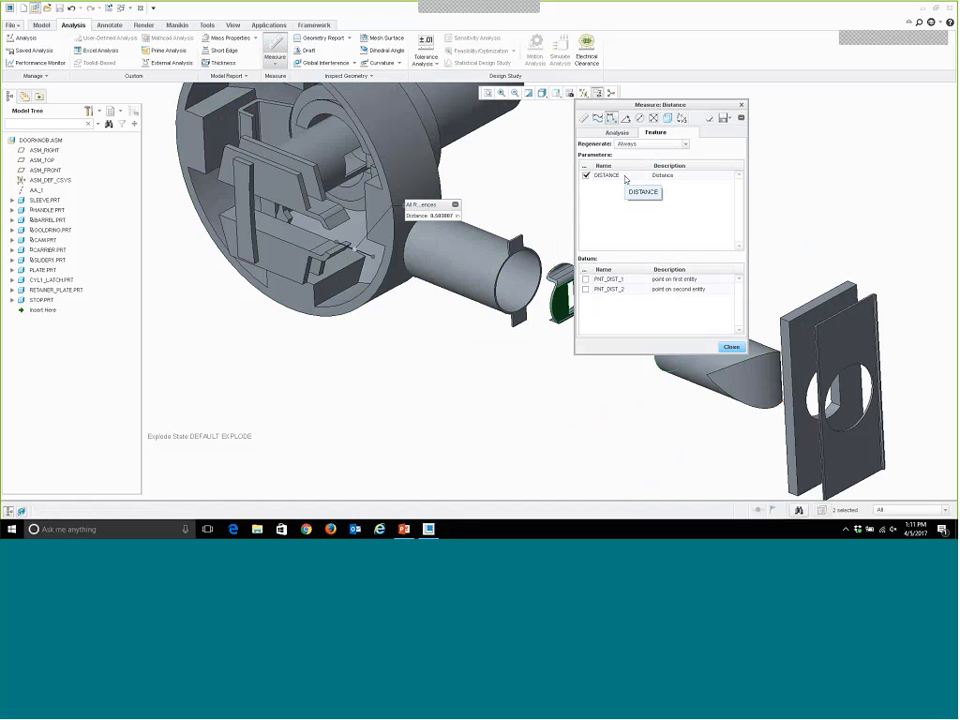
pyautogui.click(625, 177)
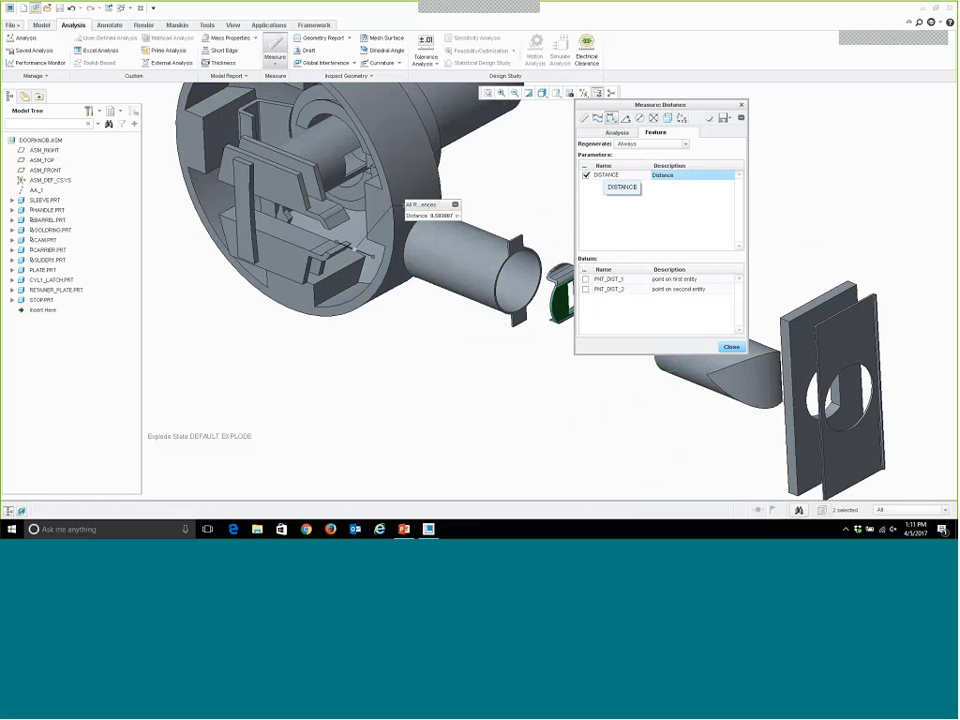
pyautogui.write('_')
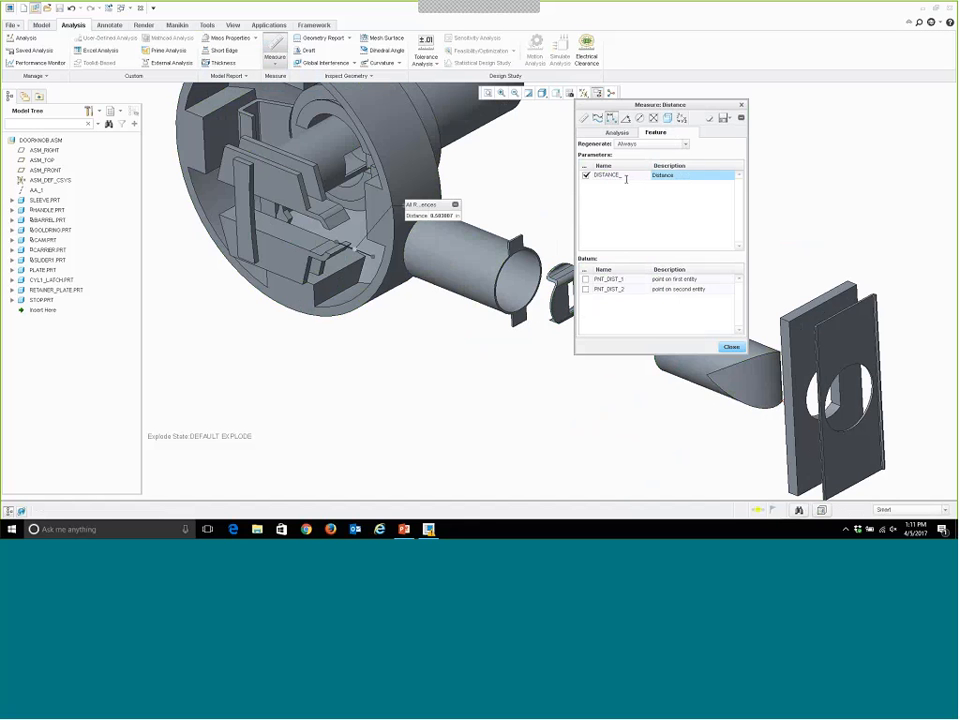
pyautogui.write('1')
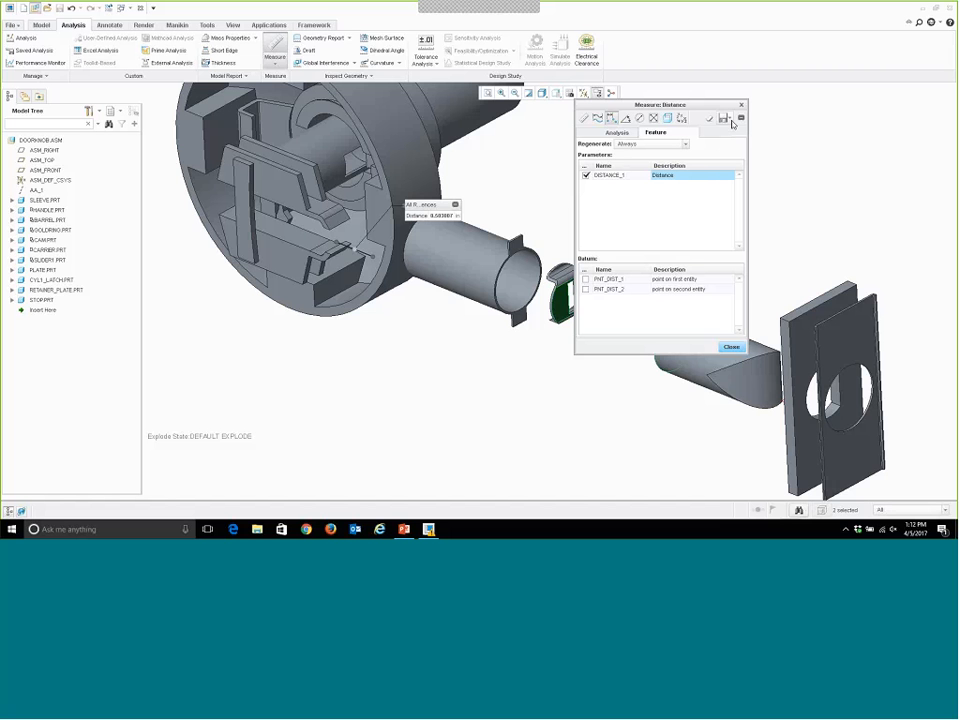
# Save the measurement as a feature named MEASURE_1, accept unexploding the assembly, and close the distance measurement.
pyautogui.click(728, 120)
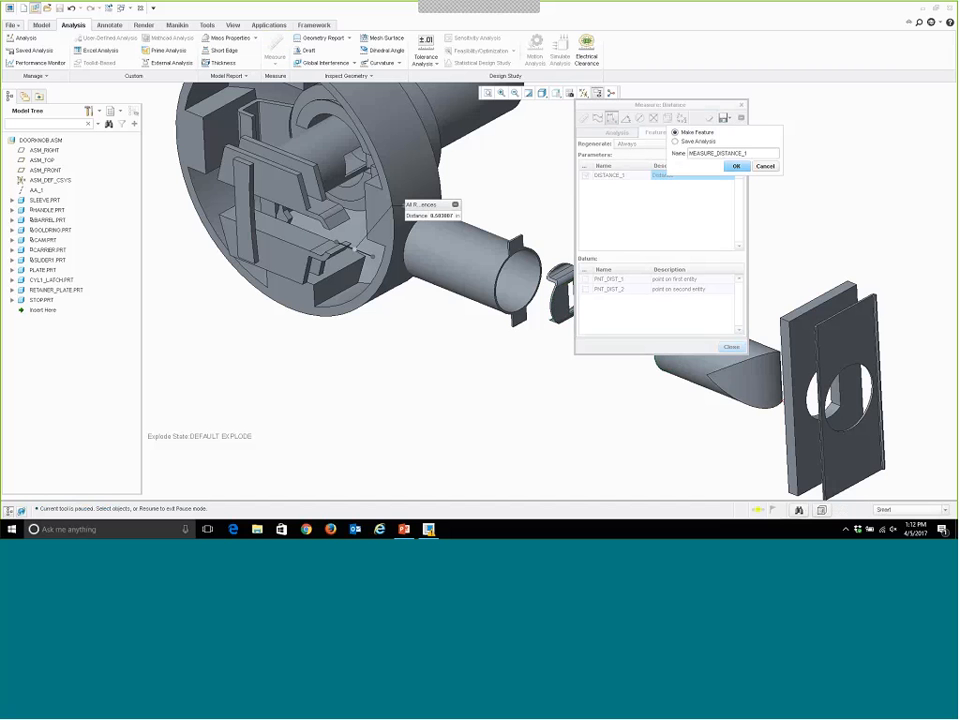
pyautogui.press('BackSpace')
pyautogui.press('BackSpace')
pyautogui.press('BackSpace')
pyautogui.press('BackSpace')
pyautogui.press('BackSpace')
pyautogui.press('BackSpace')
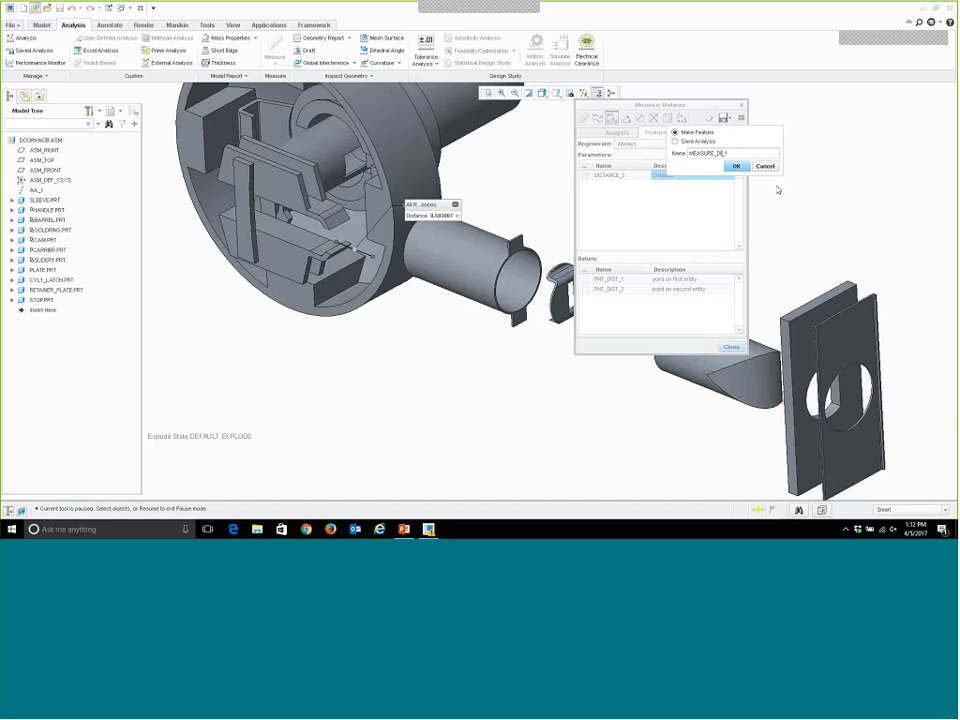
pyautogui.press('BackSpace')
pyautogui.press('BackSpace')
pyautogui.press('BackSpace')
pyautogui.click(737, 167)
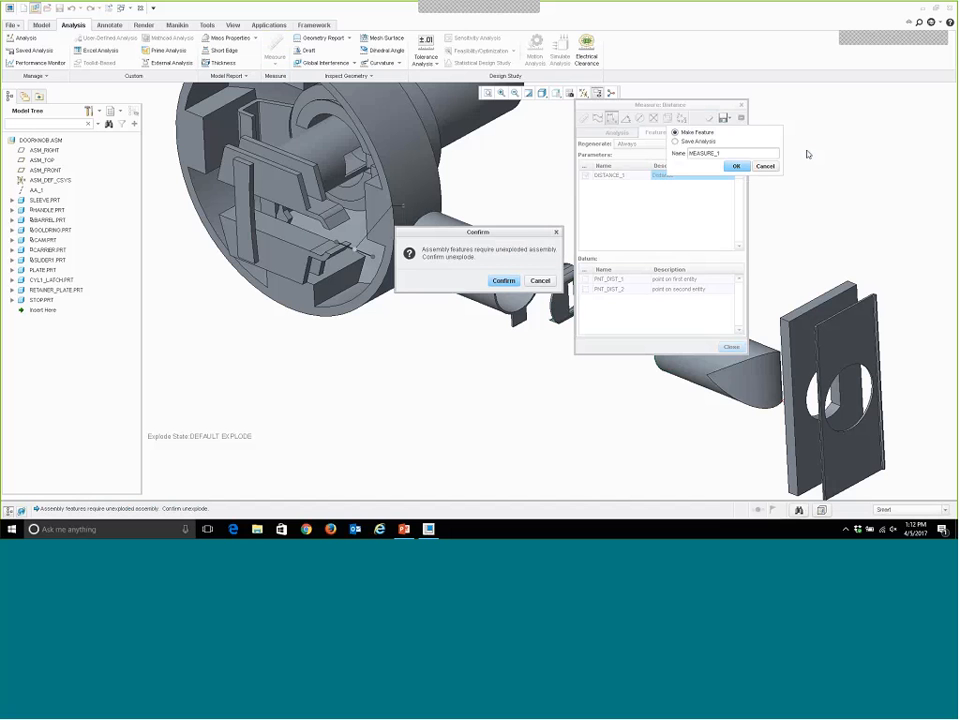
pyautogui.click(504, 281)
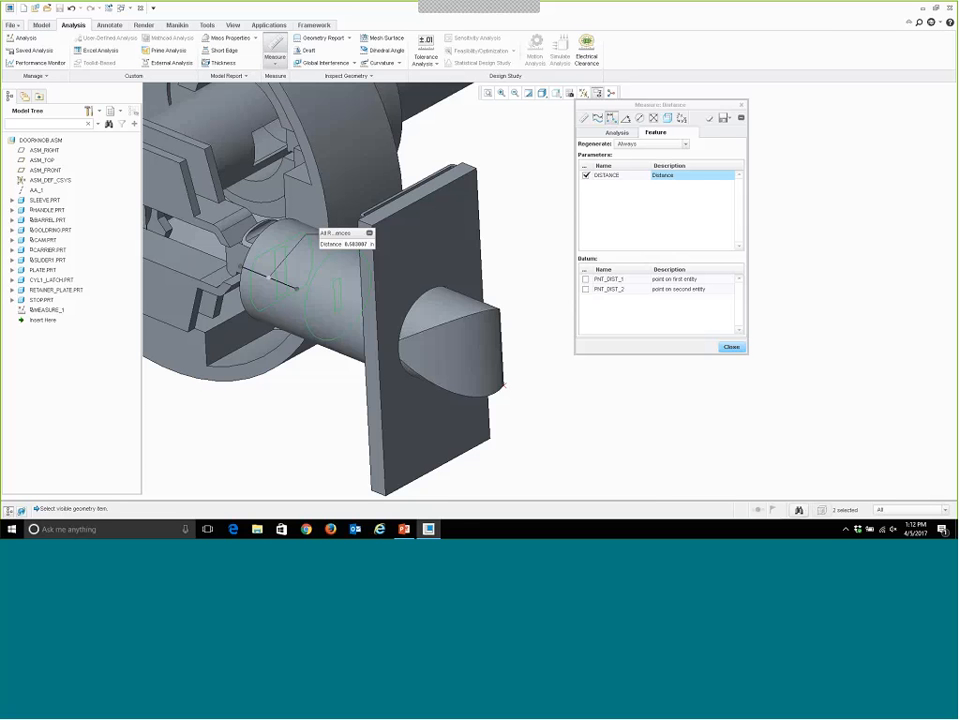
pyautogui.click(731, 347)
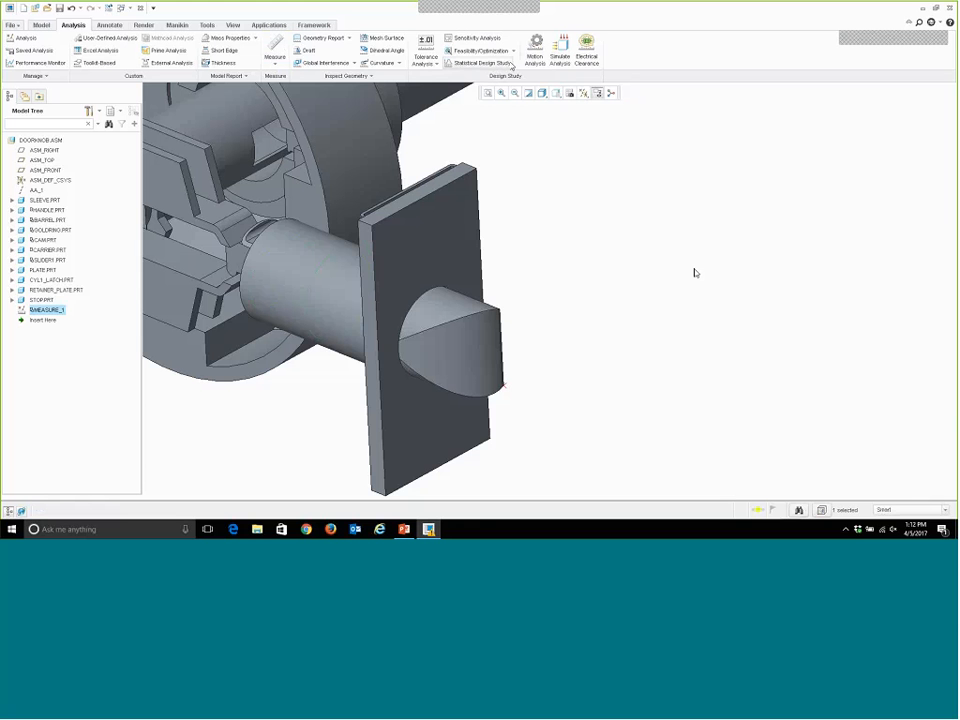
# Start a new analysis feature, set its type to Motion Analysis, and proceed to its definition.
pyautogui.click(24, 37)
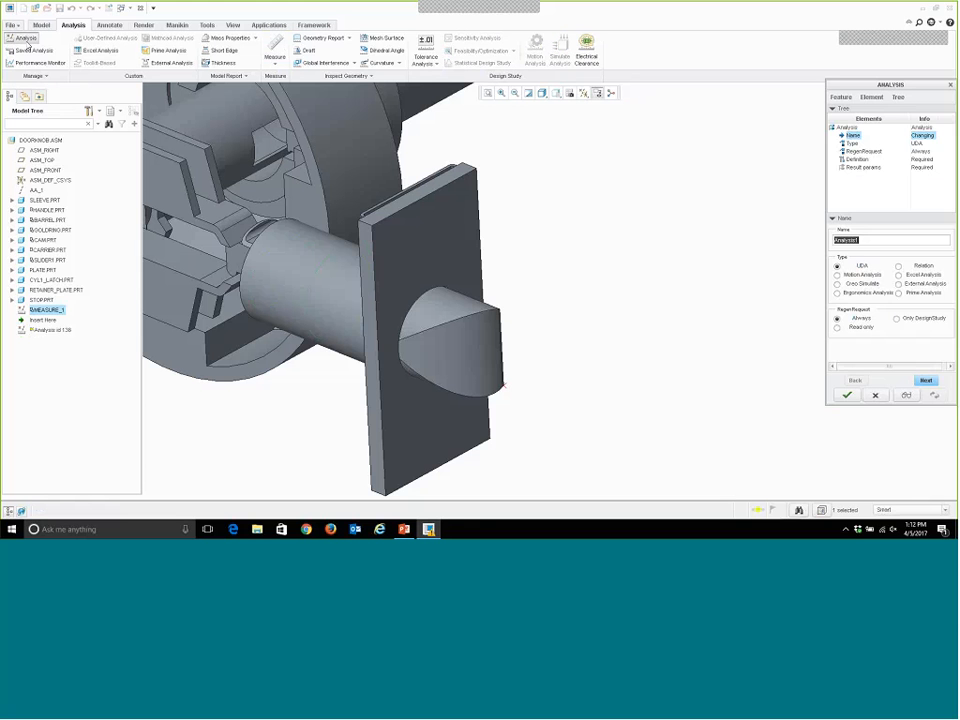
pyautogui.moveTo(858, 86); pyautogui.dragTo(764, 65)
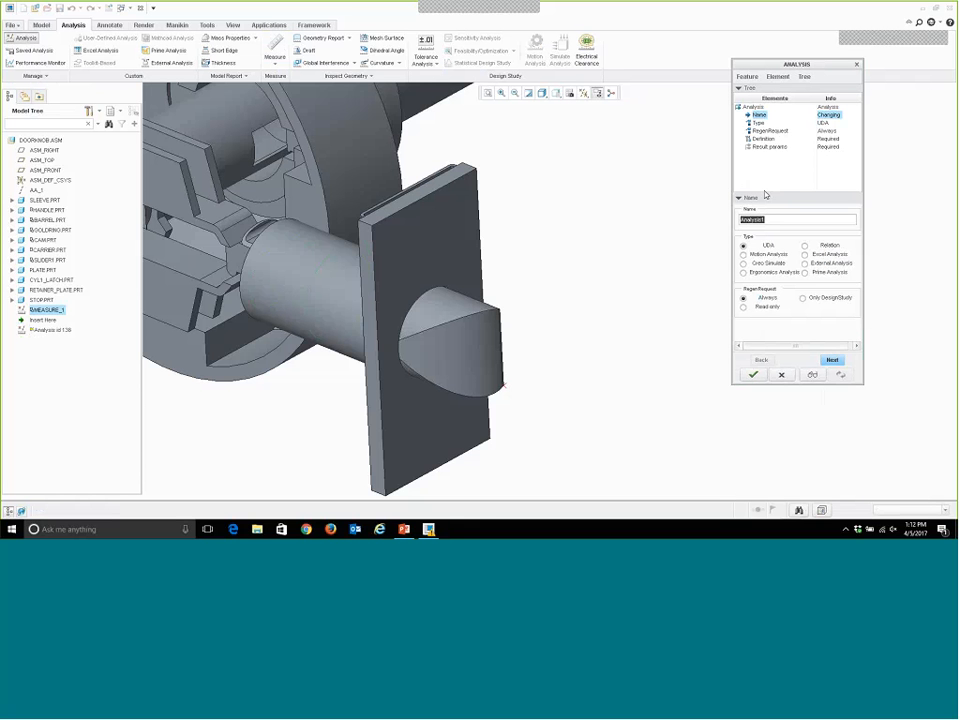
pyautogui.write('MOT')
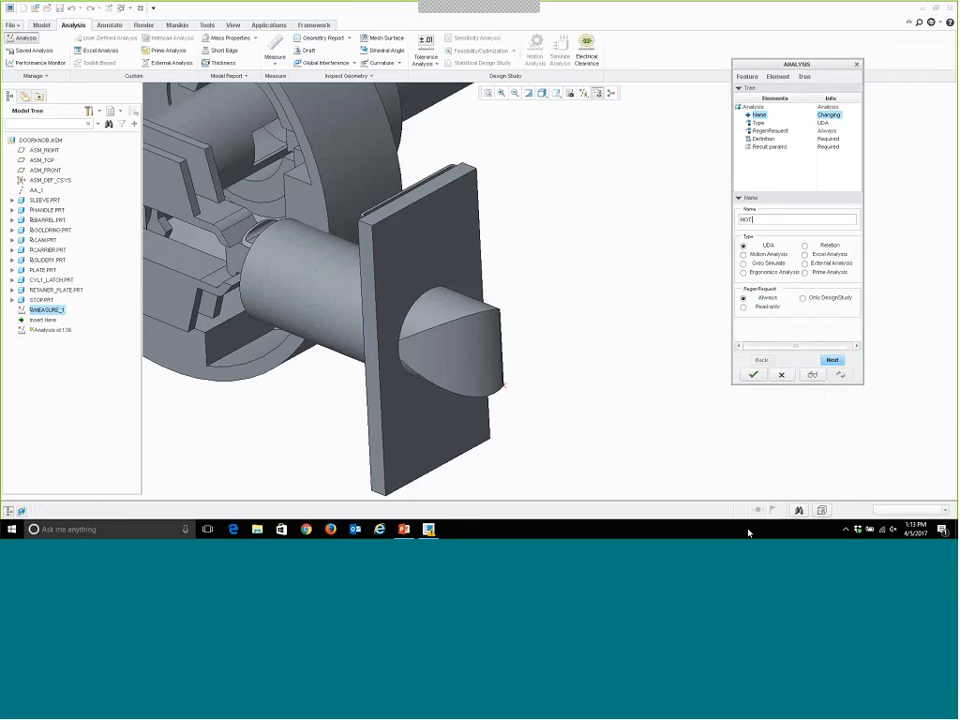
pyautogui.write('ION_1')
pyautogui.click(773, 256)
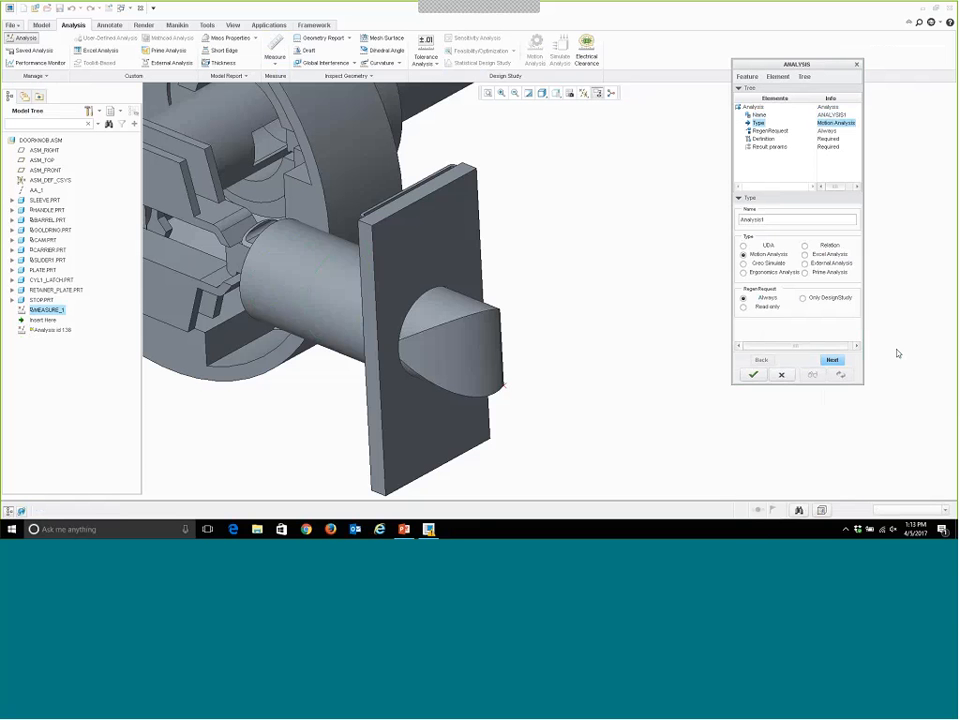
pyautogui.click(833, 361)
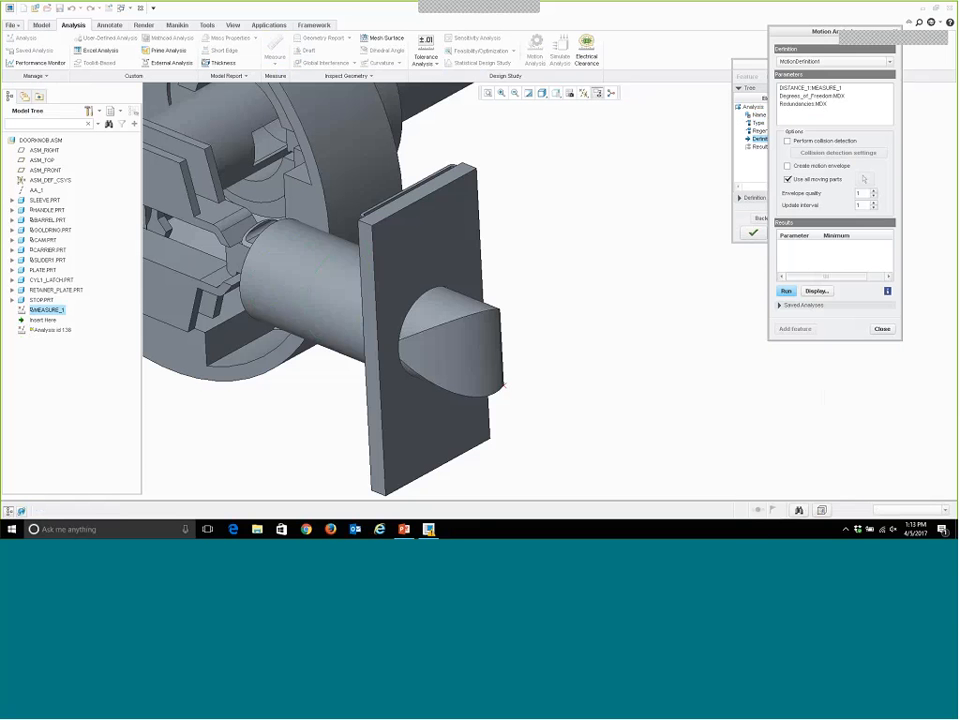
# Run the motion analysis on MotionDefinition1 for DISTANCE_1:MEASURE_1, examine the distance-versus-time graph, and close it.
pyautogui.moveTo(822, 31); pyautogui.dragTo(678, 60)
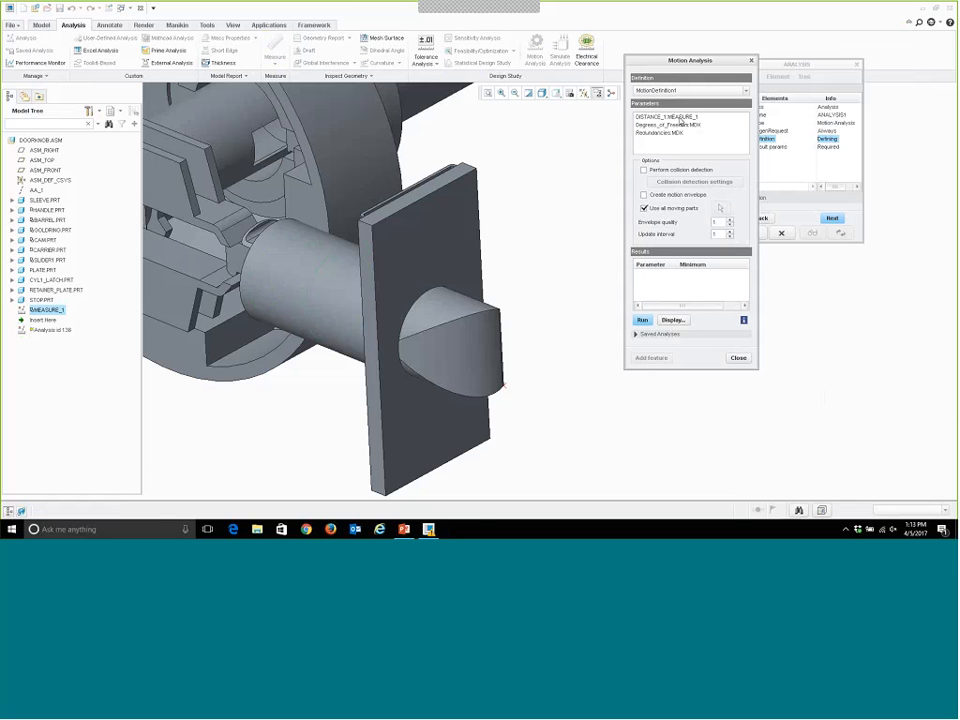
pyautogui.click(680, 121)
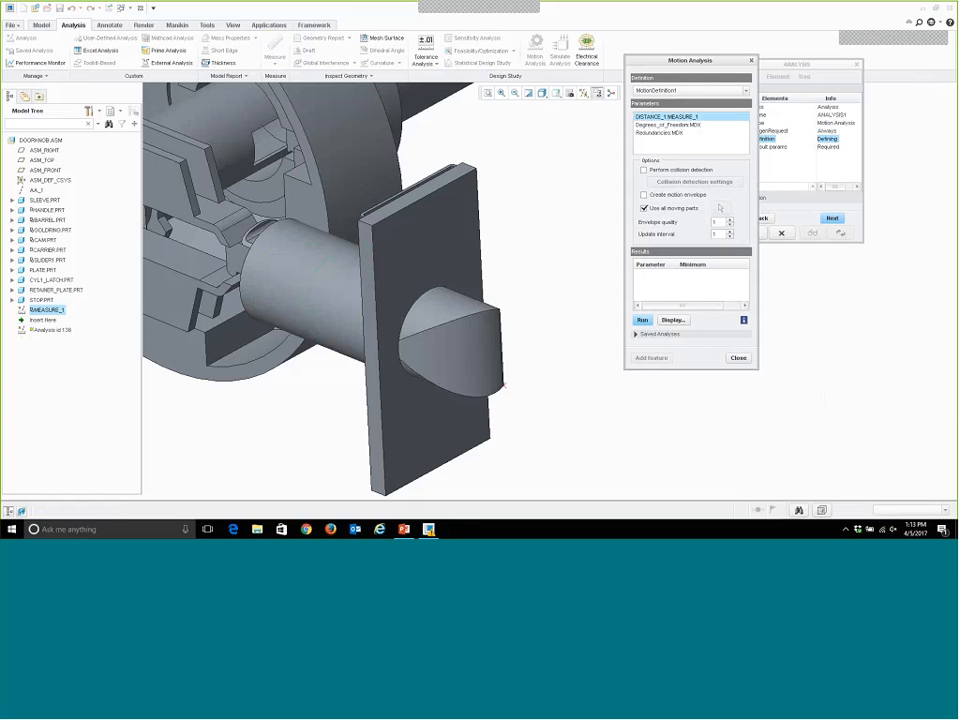
pyautogui.click(642, 320)
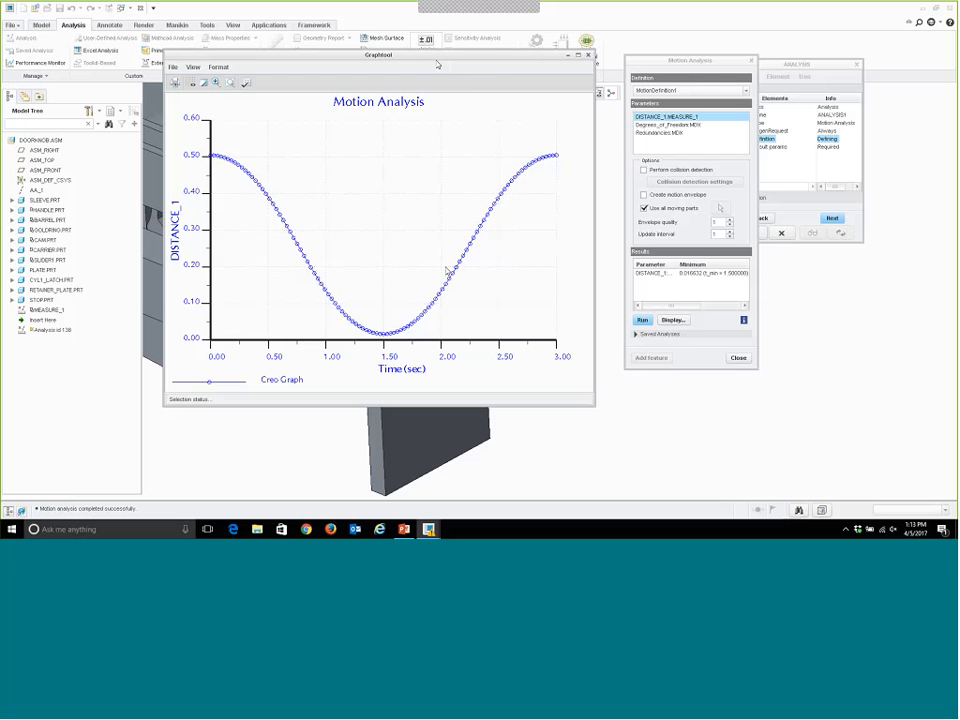
pyautogui.moveTo(568, 58); pyautogui.dragTo(868, 50)
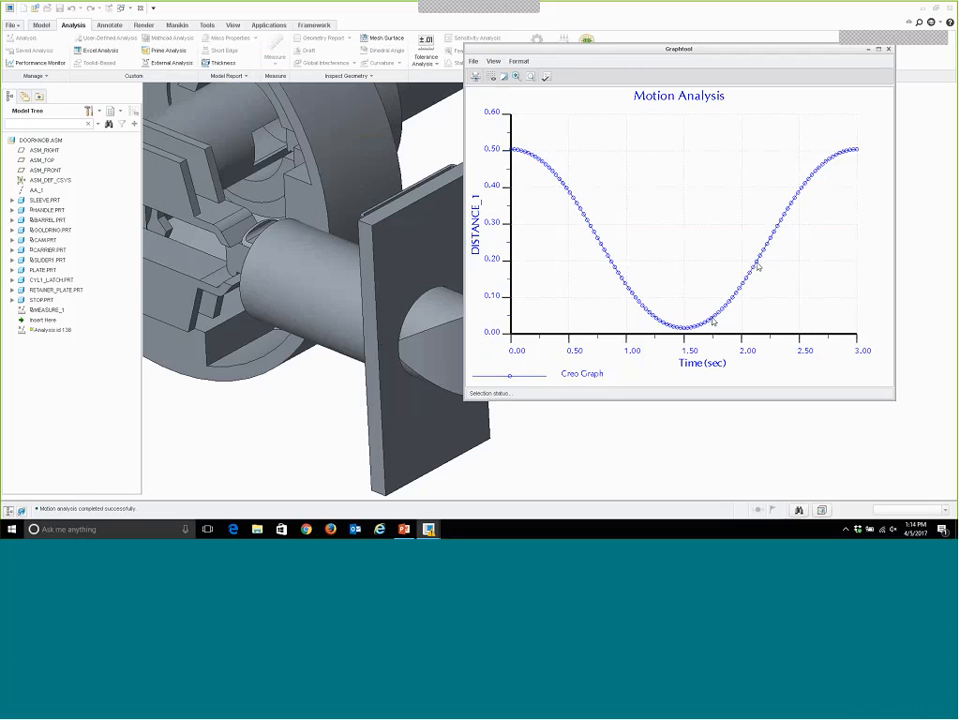
pyautogui.click(888, 50)
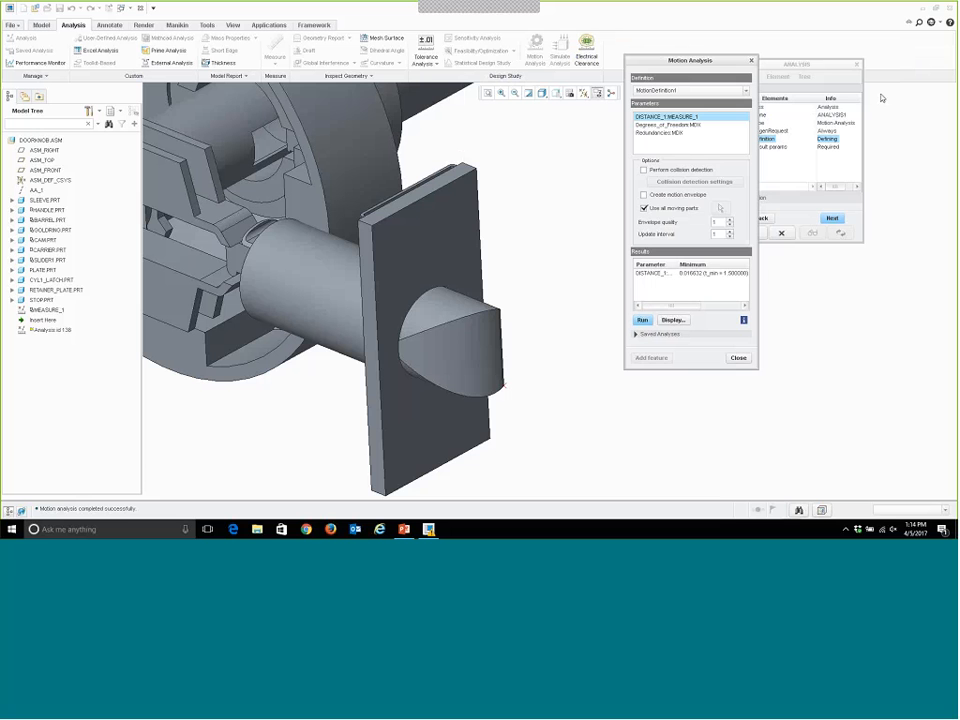
# Set the analysis results to create MIN_DISTANCE_1 but not MOTION_RUNTIME, and complete the analysis feature.
pyautogui.click(738, 358)
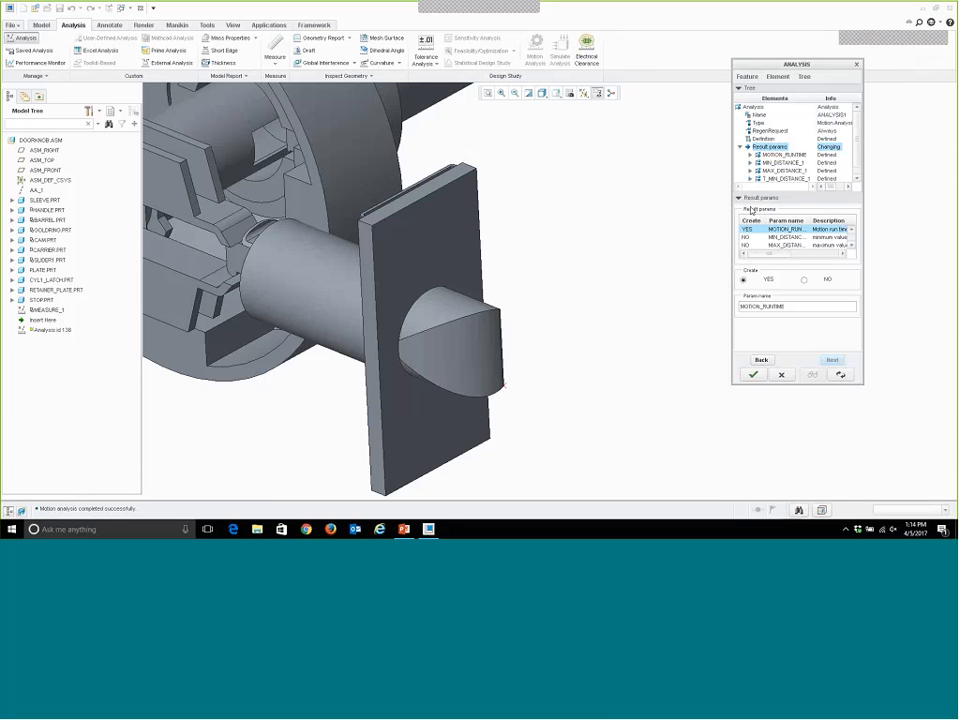
pyautogui.click(803, 279)
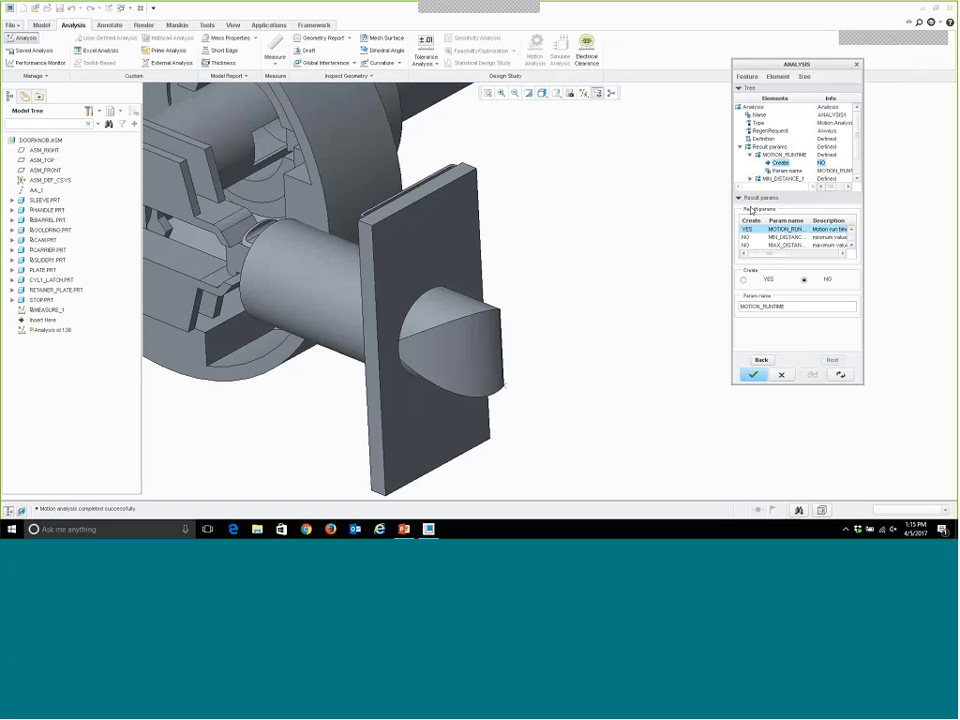
pyautogui.click(752, 237)
pyautogui.click(744, 280)
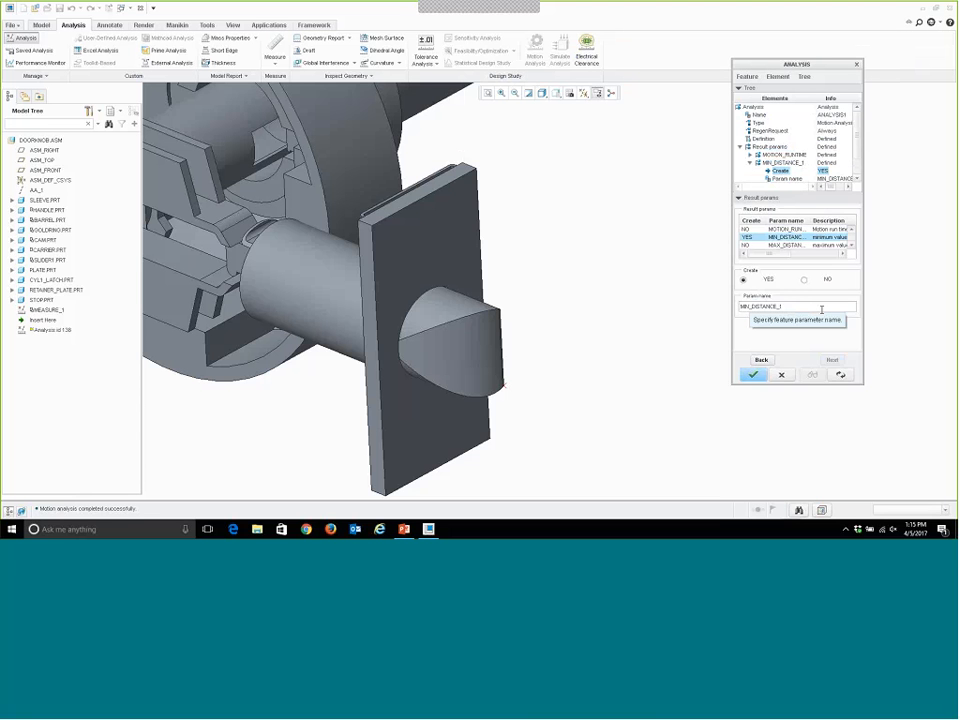
pyautogui.click(753, 374)
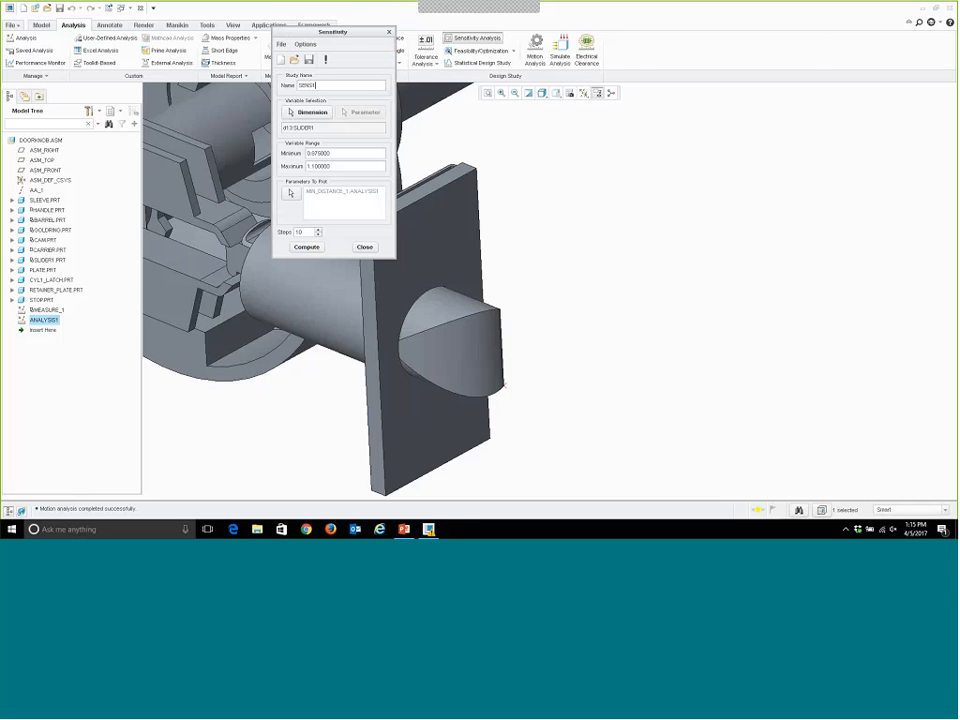
# Close the sensitivity study and activate SLIDER1.PRT within the assembly.
pyautogui.moveTo(331, 31); pyautogui.dragTo(750, 44)
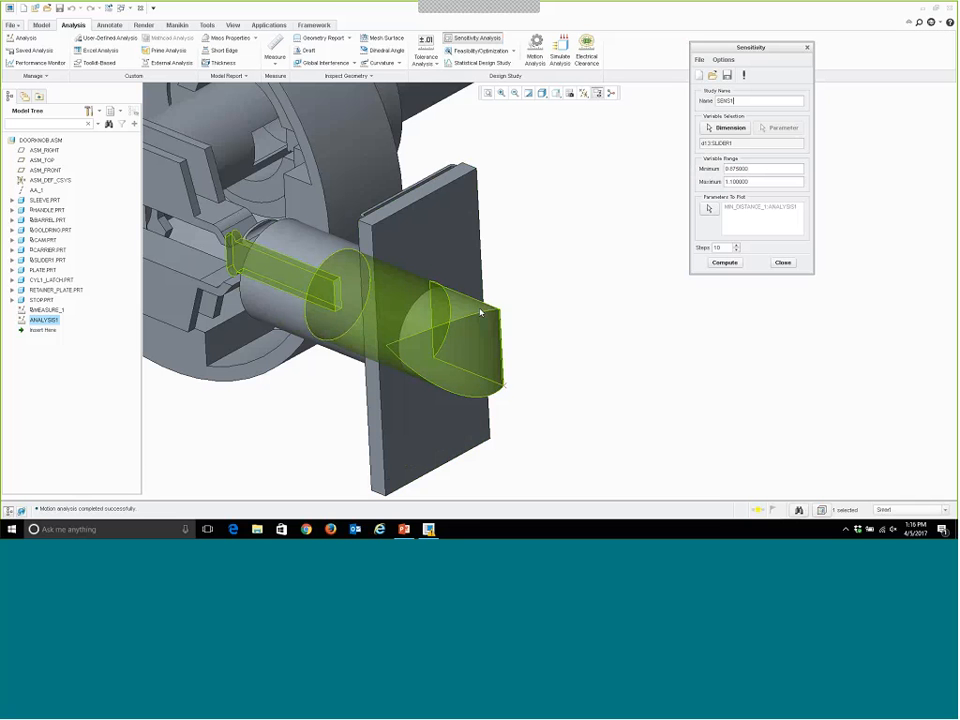
pyautogui.click(783, 263)
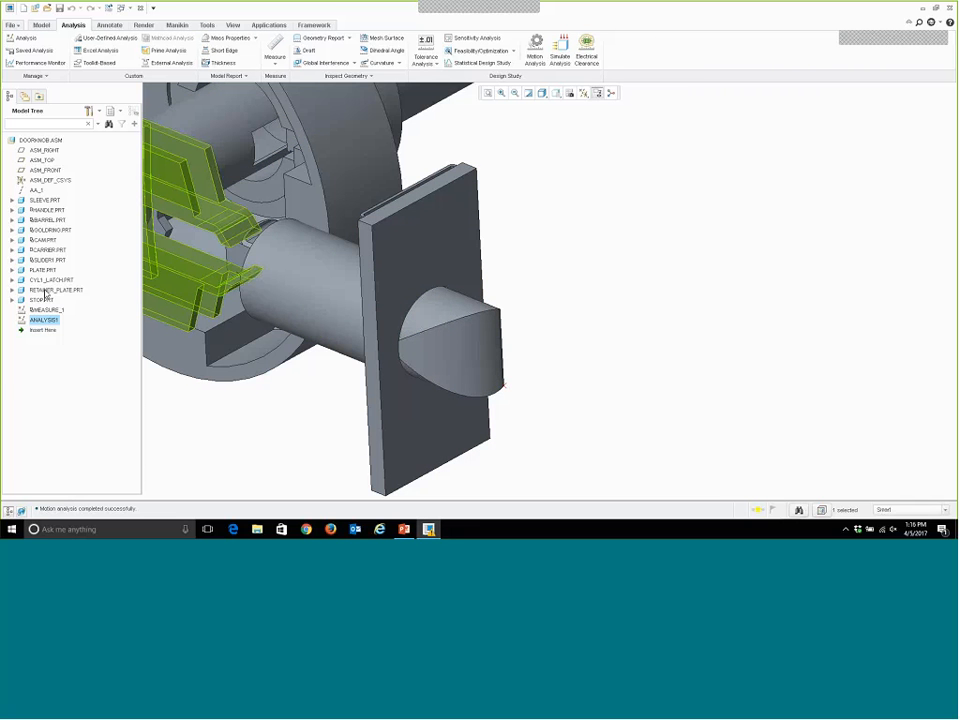
pyautogui.rightClick(40, 260)
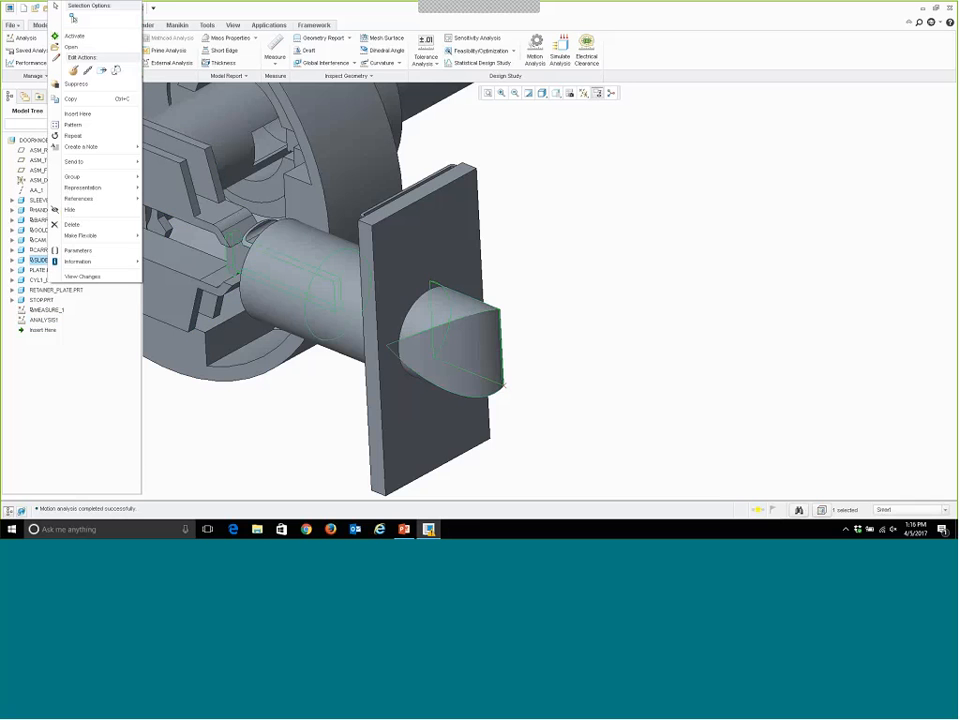
pyautogui.click(76, 36)
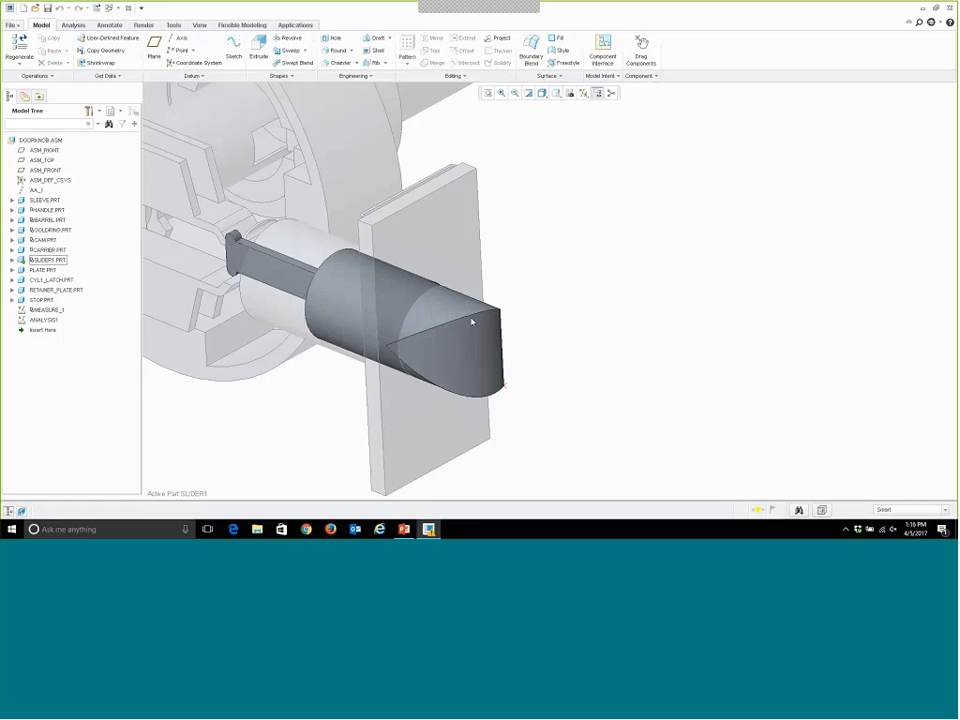
# Display and examine the dimensions of SLIDER1's arm protrusion, and reactivate the DOORKNOB.ASM assembly.
pyautogui.click(295, 266)
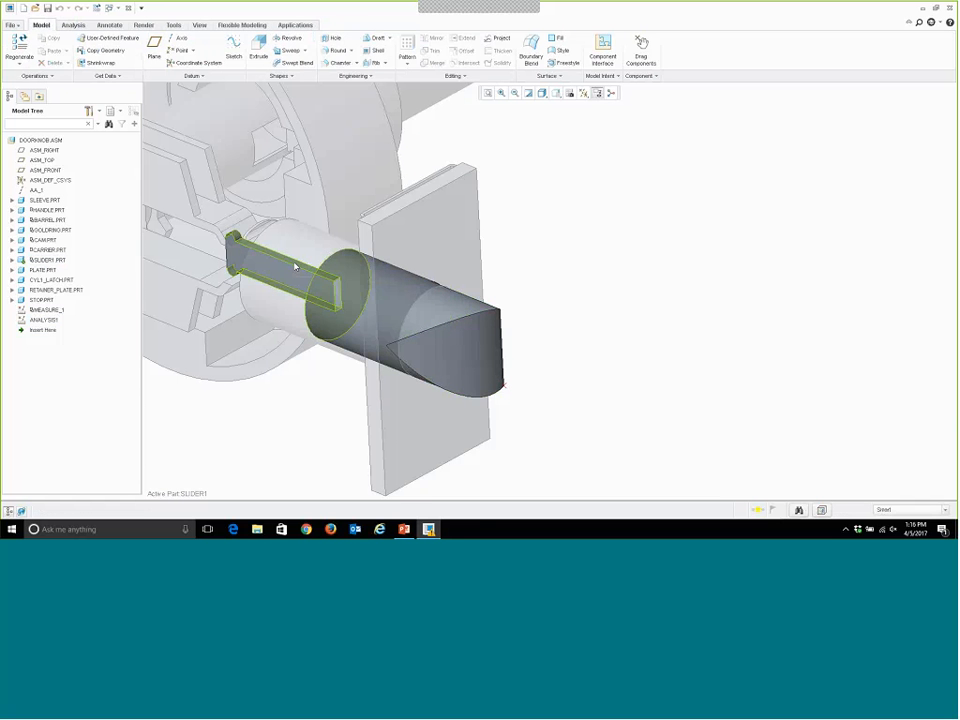
pyautogui.rightClick(295, 266)
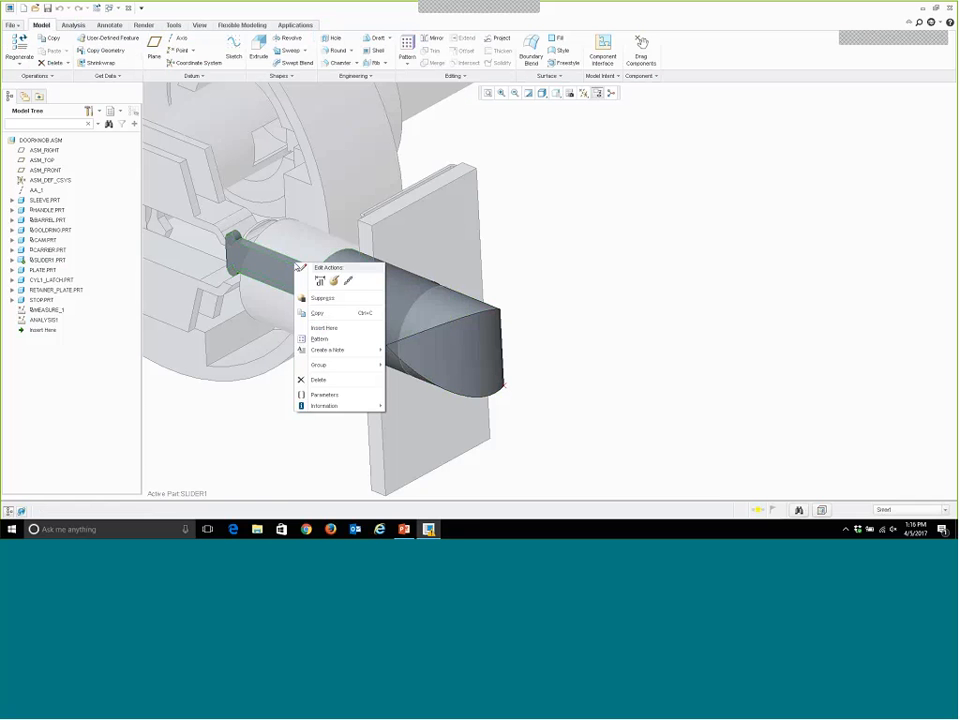
pyautogui.click(319, 280)
pyautogui.scroll(-2, 317, 330)
pyautogui.scroll(-2, 317, 330)
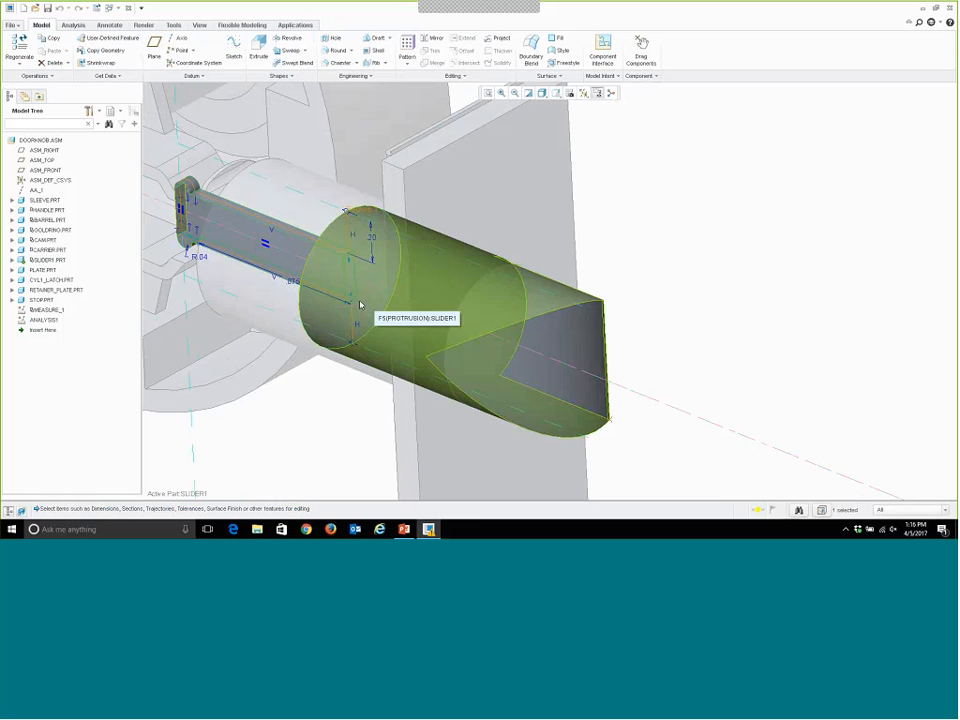
pyautogui.doubleClick(340, 230)
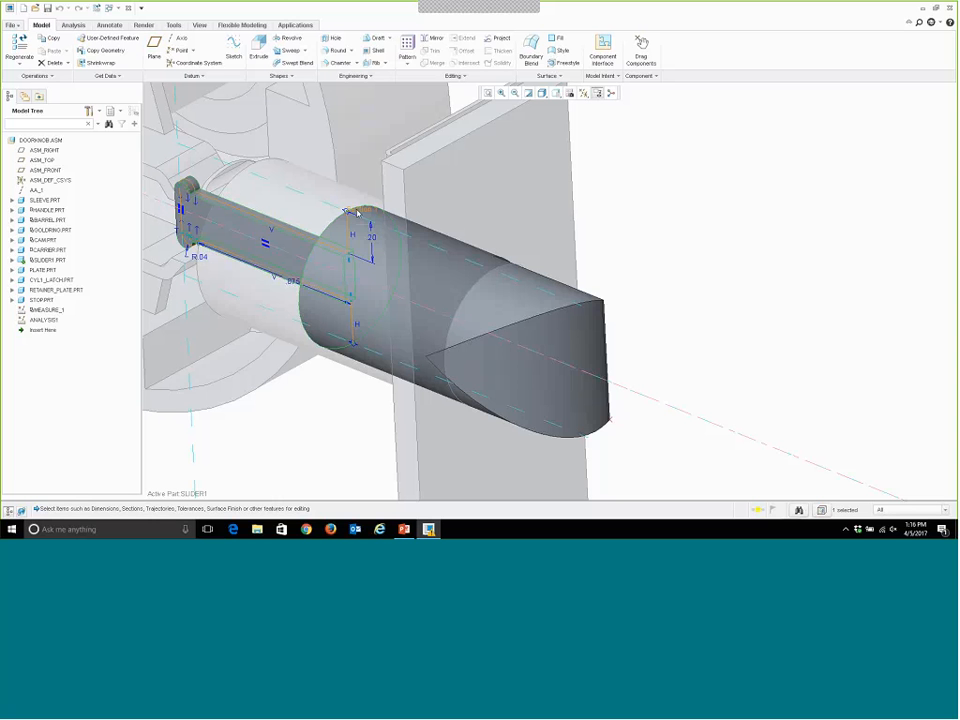
pyautogui.click(720, 229)
pyautogui.rightClick(40, 140)
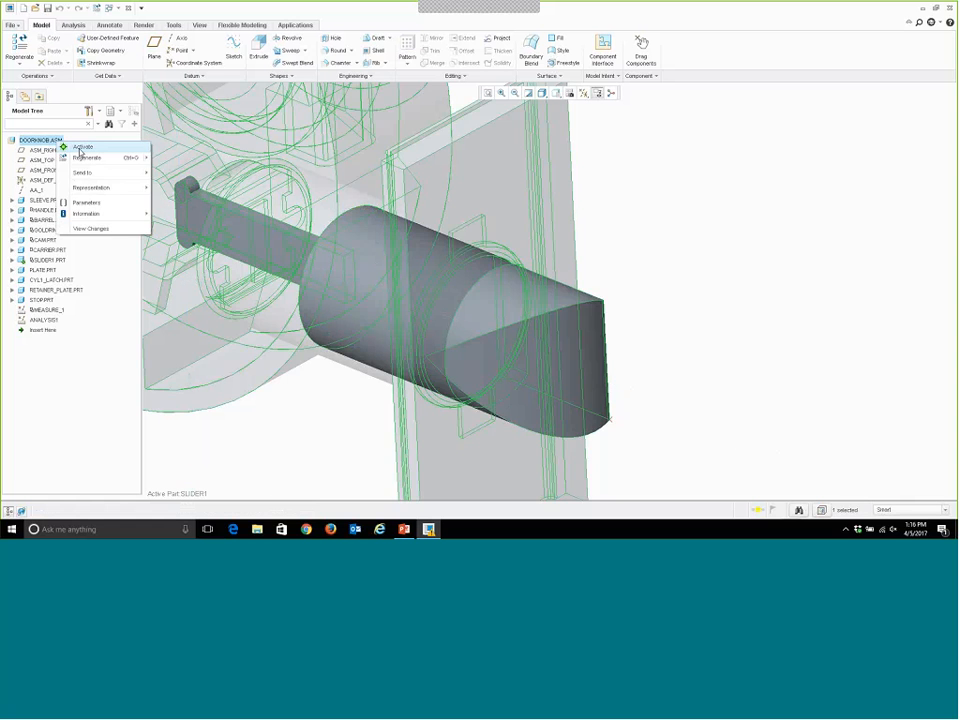
pyautogui.click(85, 147)
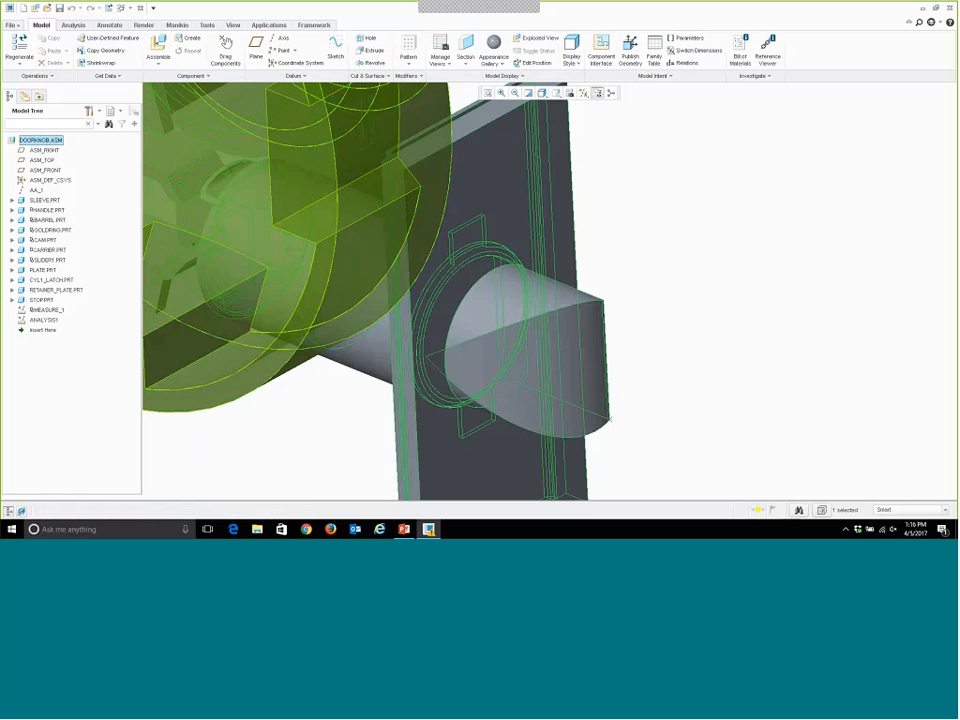
# Reopen the sensitivity study on SLIDER1's d13 dimension and confirm MIN_DISTANCE_1:ANALYSIS1 as the parameter to plot.
pyautogui.click(74, 26)
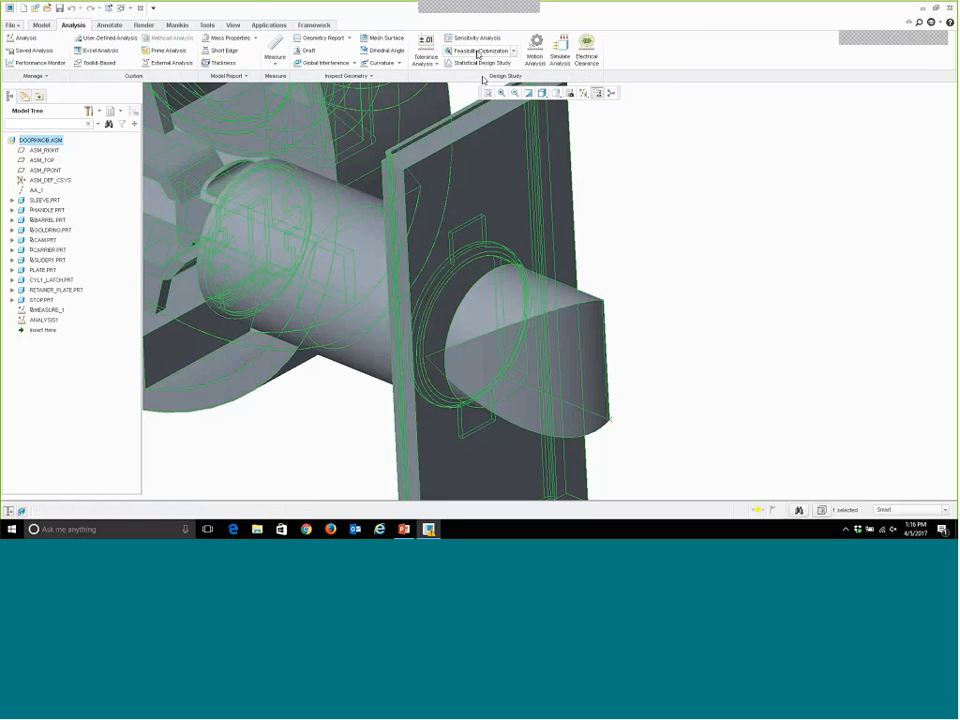
pyautogui.click(477, 52)
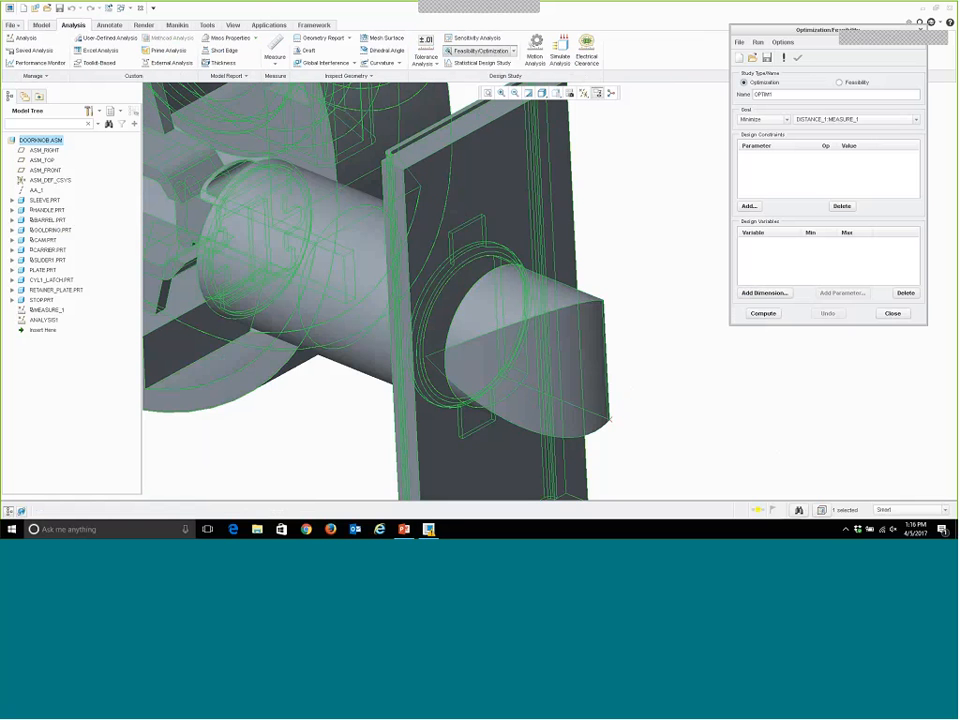
pyautogui.click(920, 30)
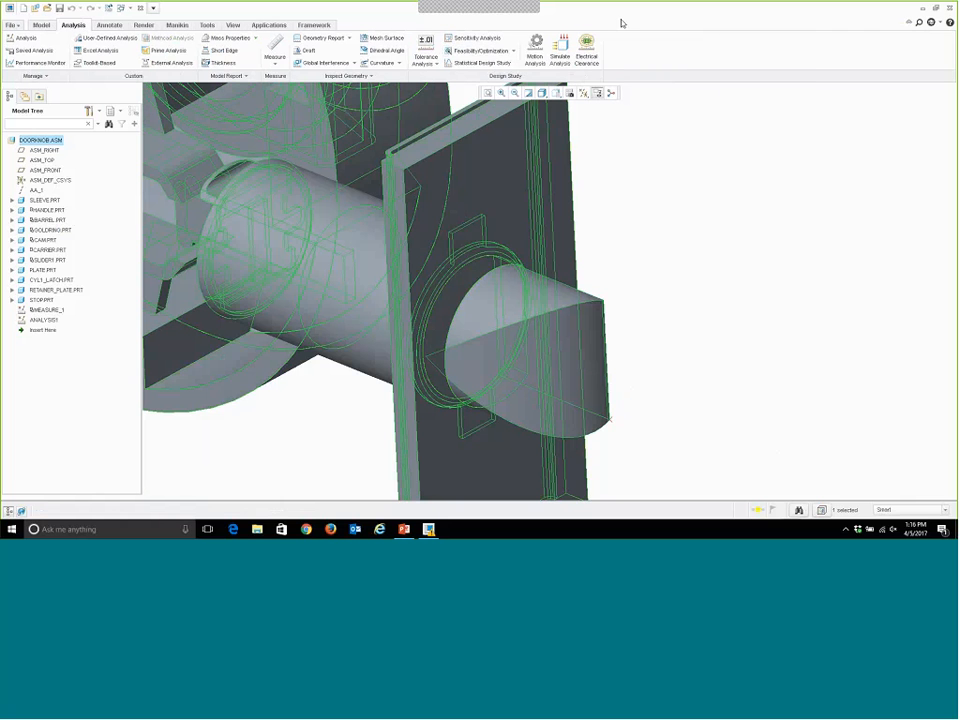
pyautogui.click(477, 37)
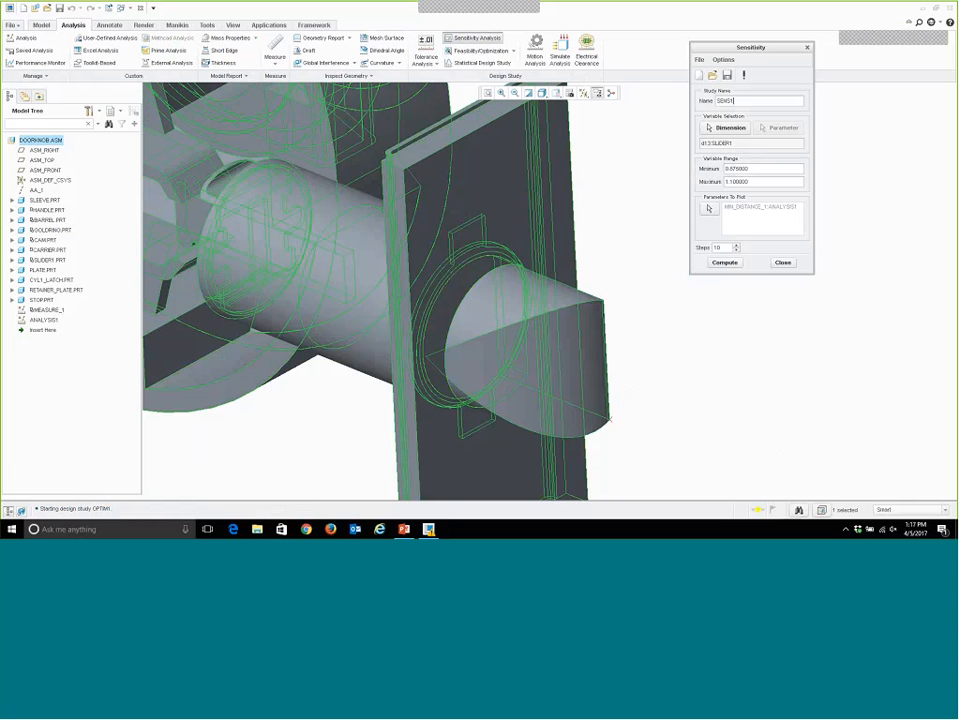
pyautogui.click(709, 209)
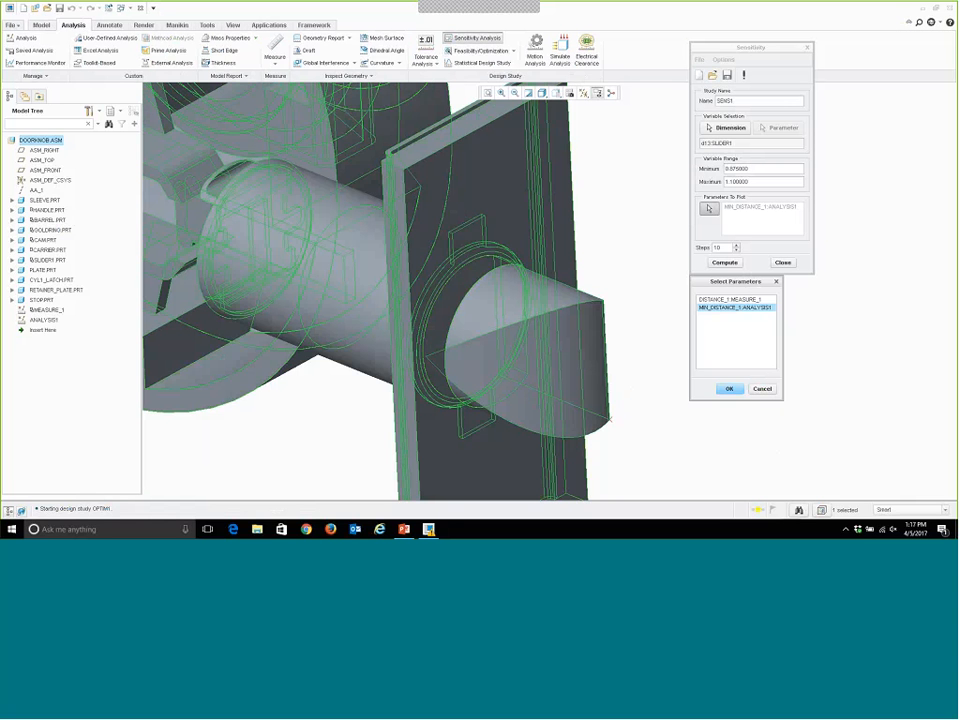
pyautogui.click(730, 389)
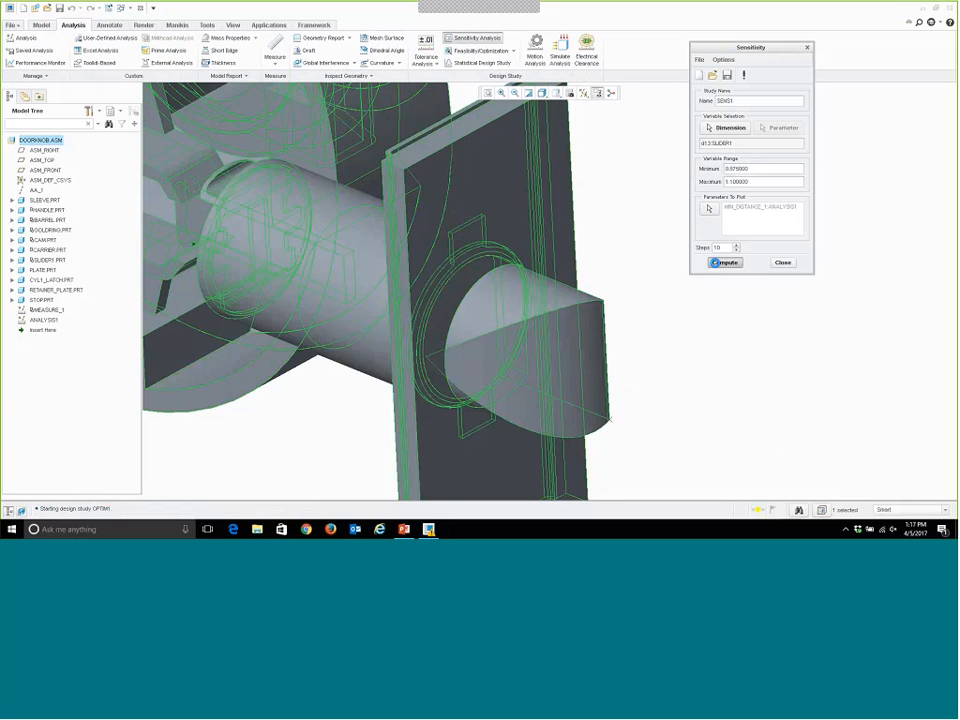
# Compute the sensitivity study, examine the plot of MIN_DISTANCE_1 against d13:SLIDER1, and close the plot and the study.
pyautogui.click(716, 262)
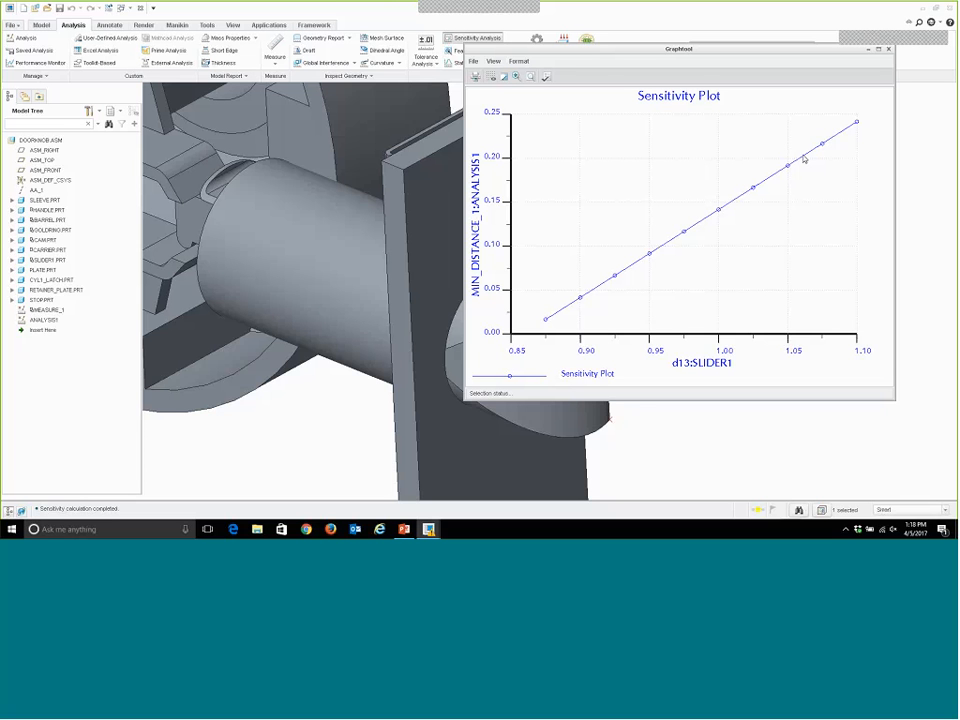
pyautogui.moveTo(804, 159)
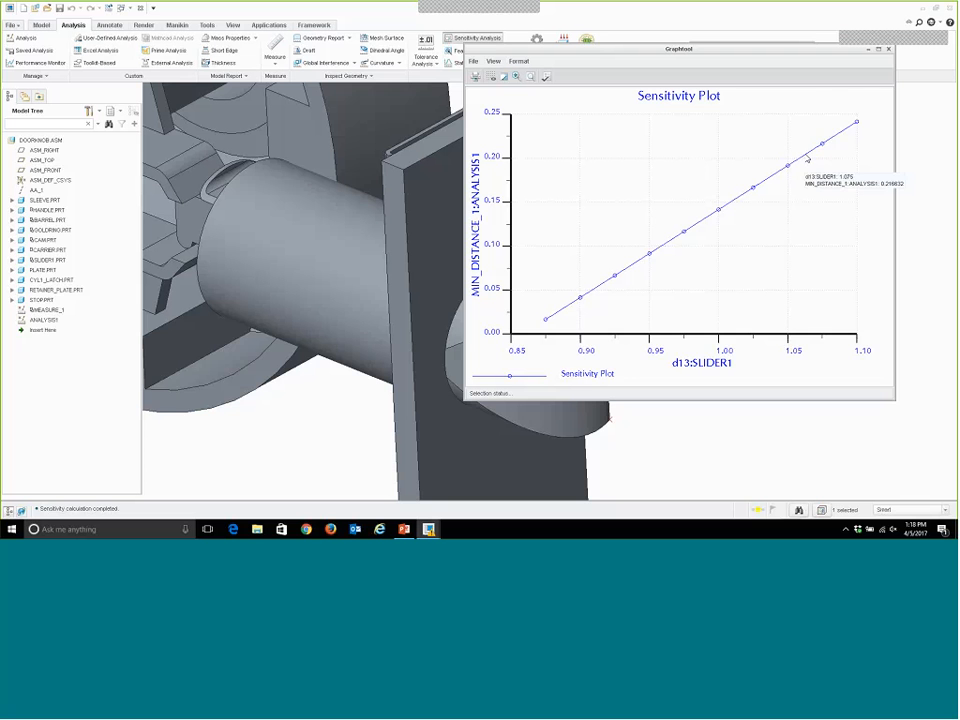
pyautogui.click(888, 49)
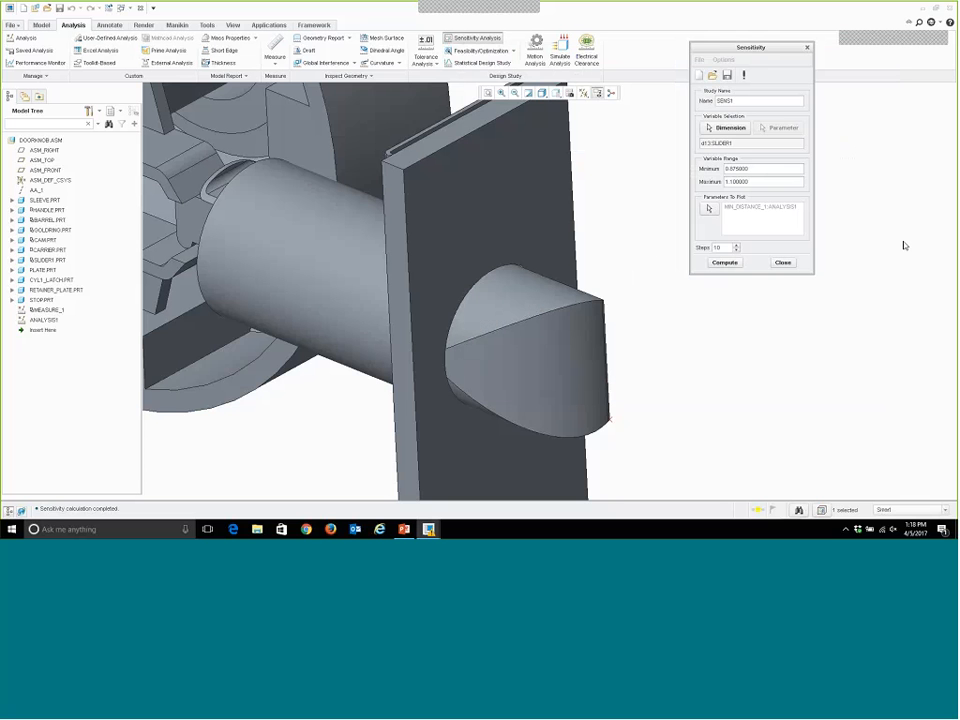
pyautogui.click(783, 262)
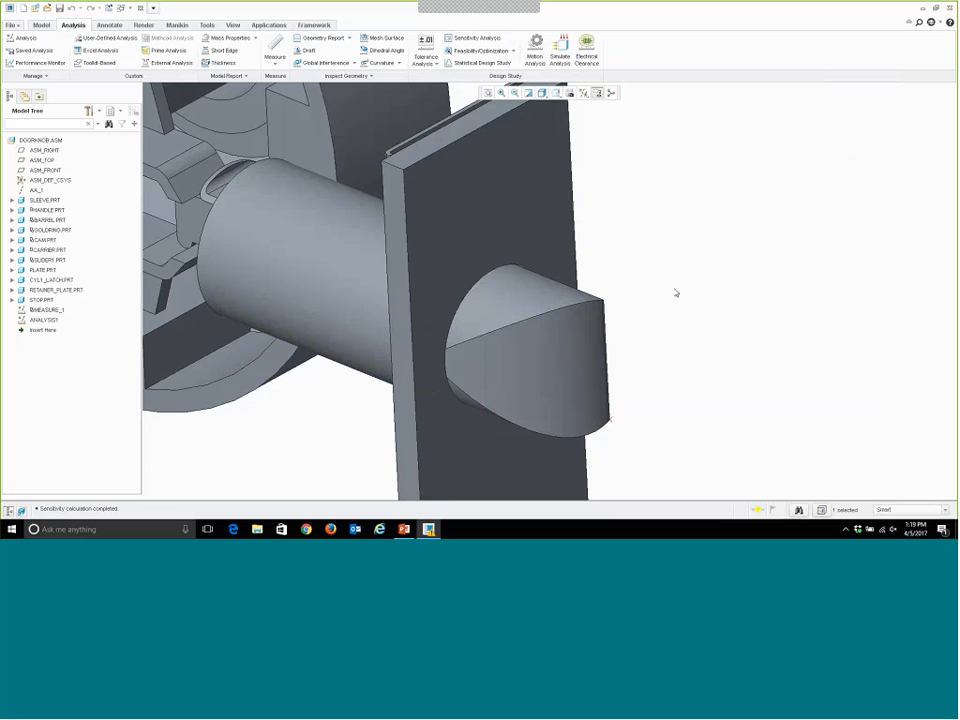
# Start a feasibility study and add a design constraint setting MIN_DISTANCE_1:ANALYSIS1 equal to 0.2.
pyautogui.click(478, 50)
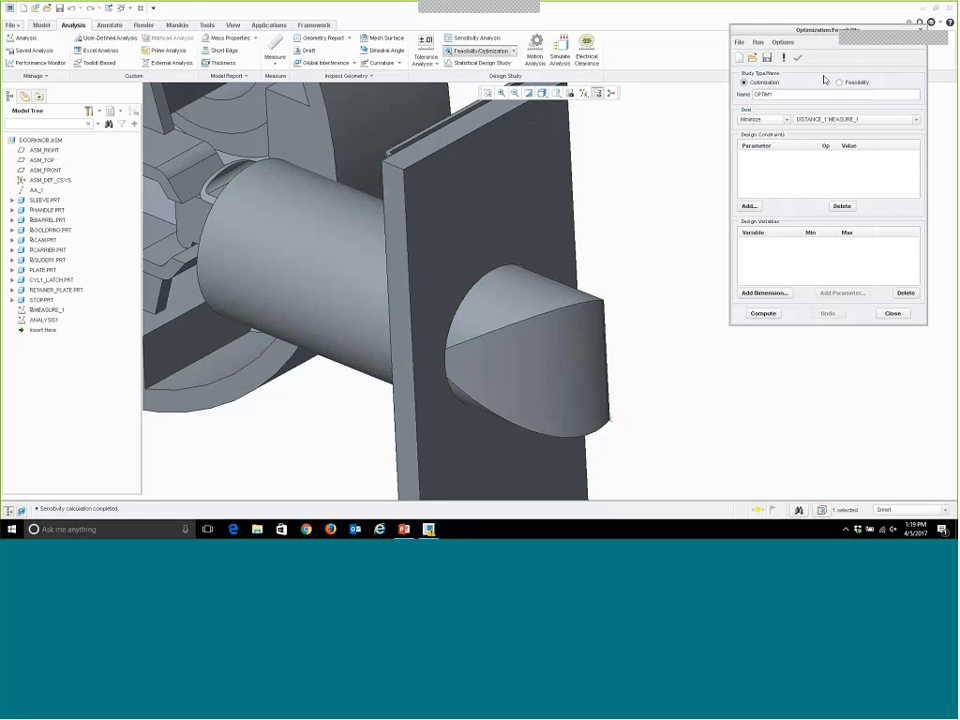
pyautogui.click(840, 82)
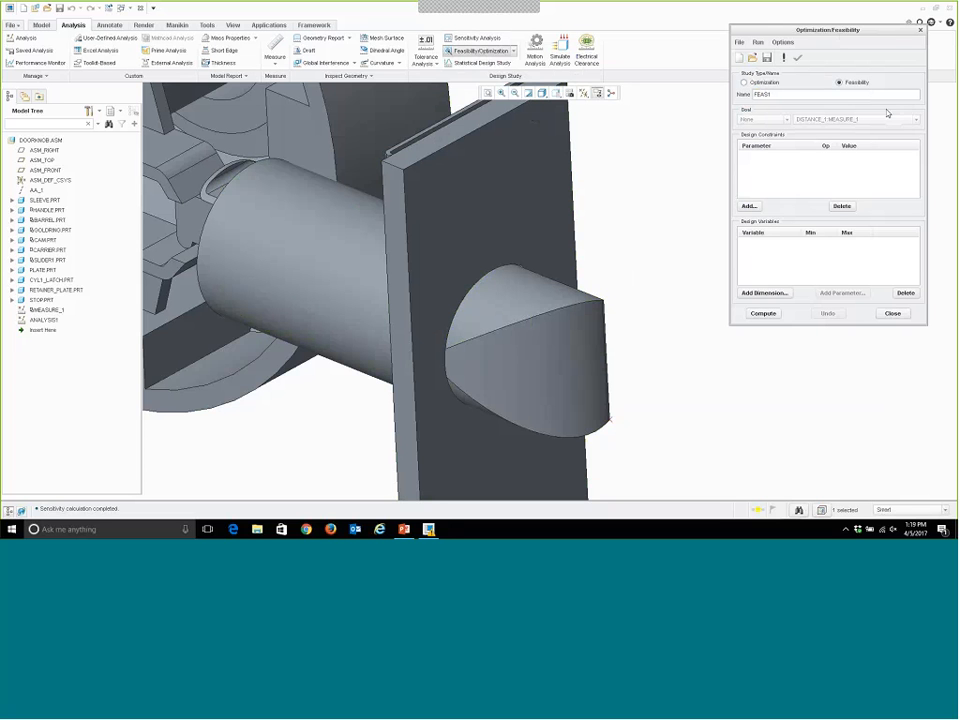
pyautogui.click(749, 206)
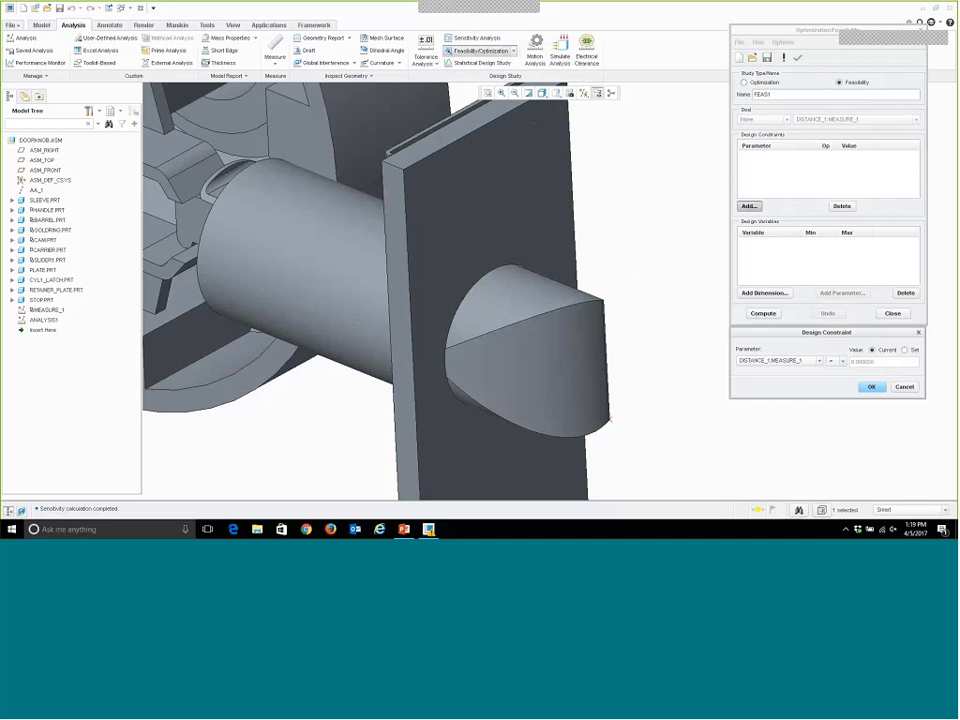
pyautogui.click(819, 360)
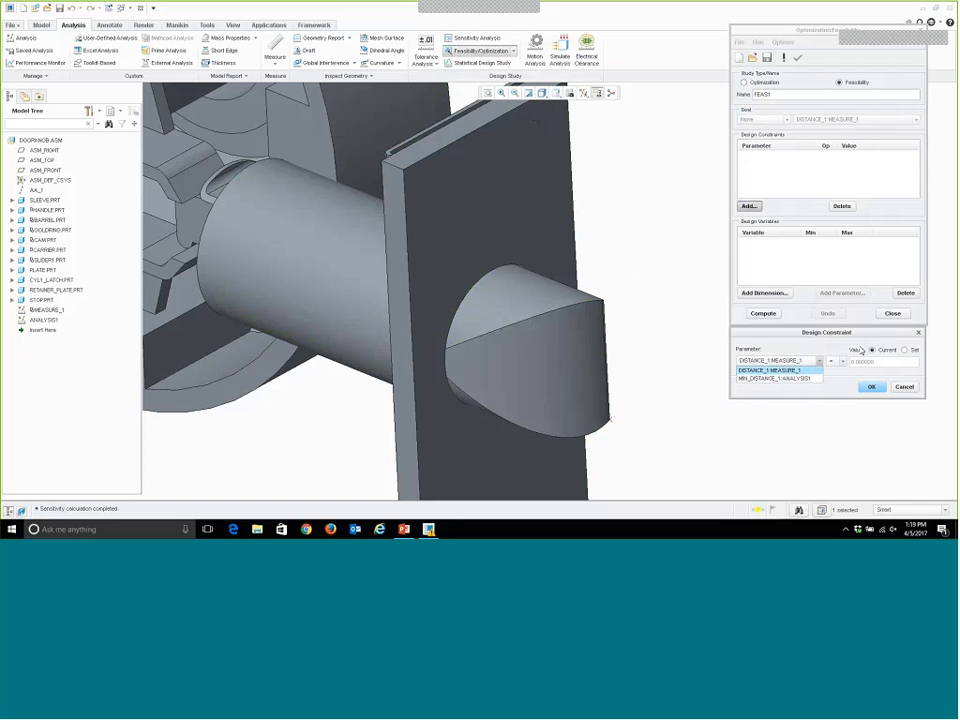
pyautogui.click(807, 379)
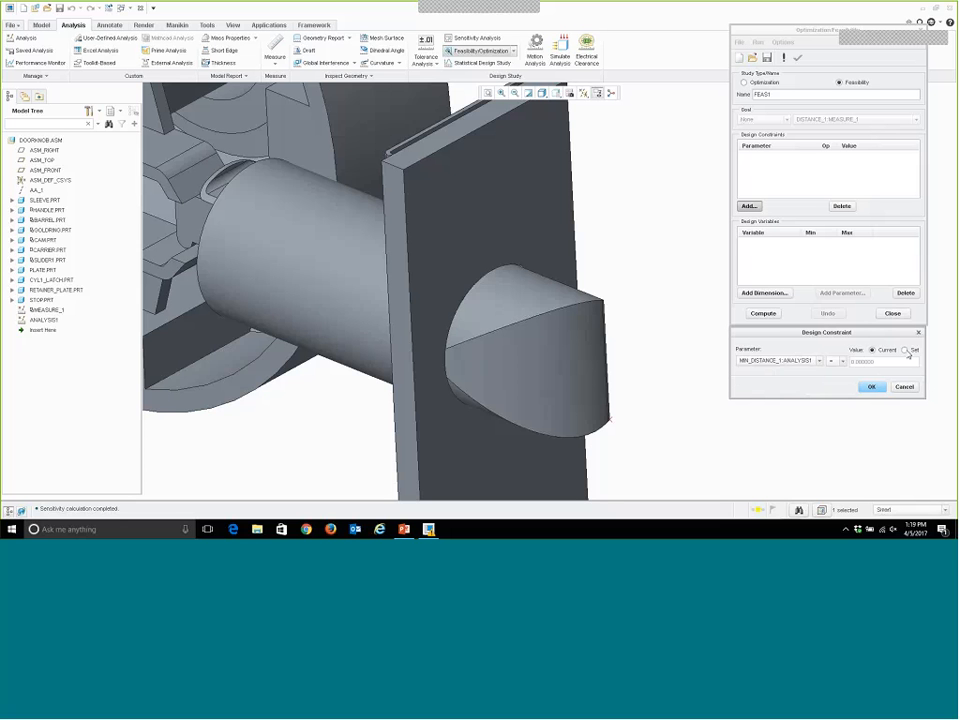
pyautogui.click(906, 351)
pyautogui.moveTo(883, 364); pyautogui.dragTo(845, 379)
pyautogui.write('0.2')
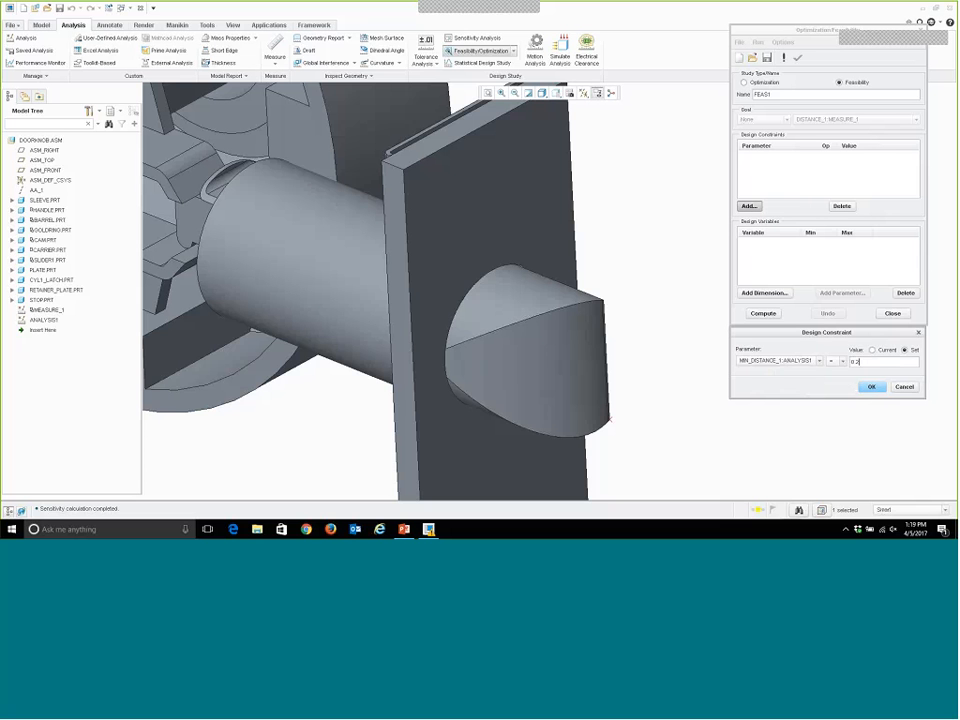
pyautogui.click(871, 388)
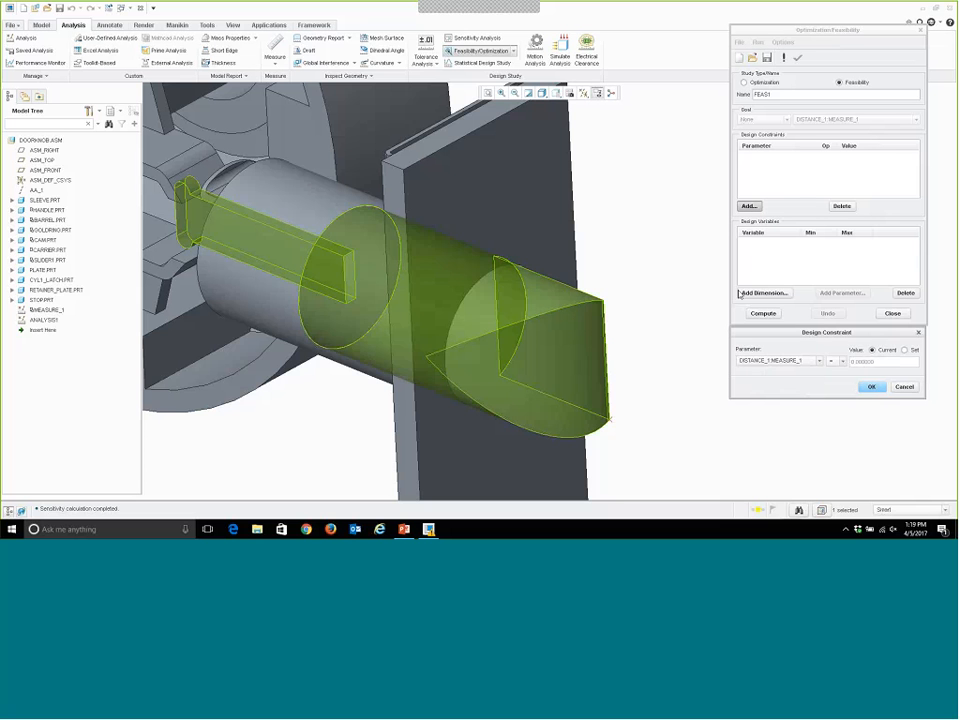
pyautogui.click(918, 333)
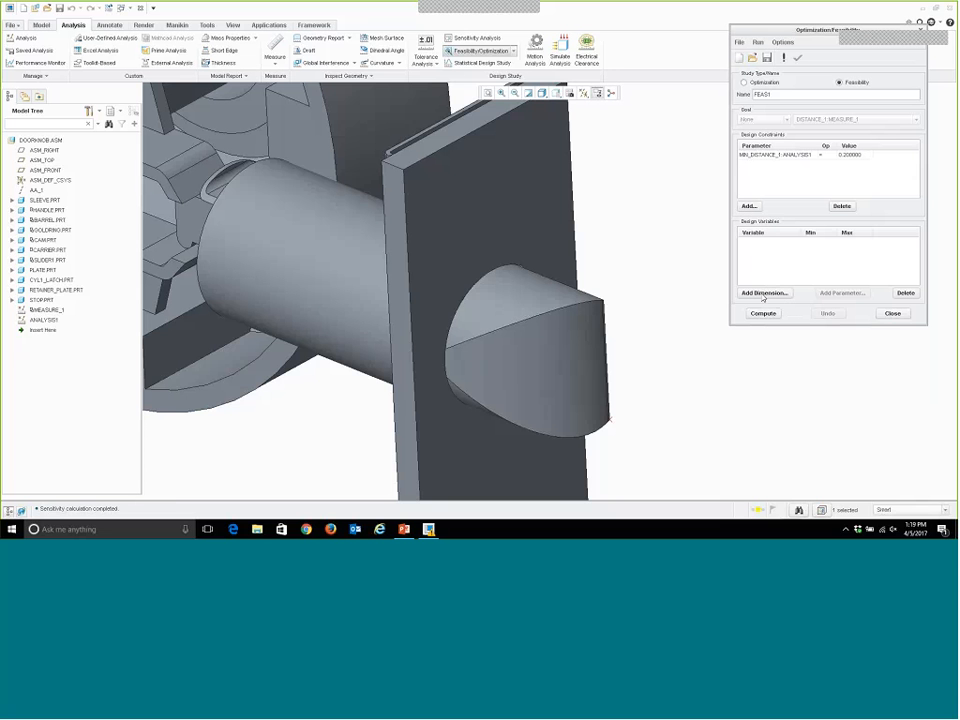
# Explode the assembly and add the length dimension d13 of SLIDER1's arm protrusion as a design variable.
pyautogui.click(763, 293)
pyautogui.click(38, 8)
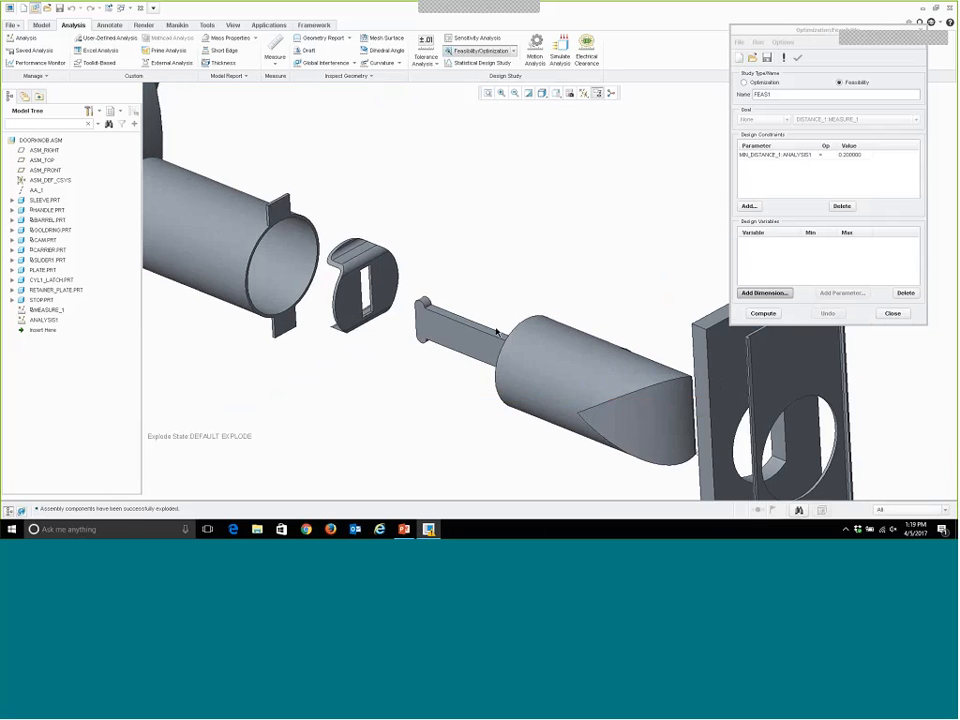
pyautogui.click(497, 336)
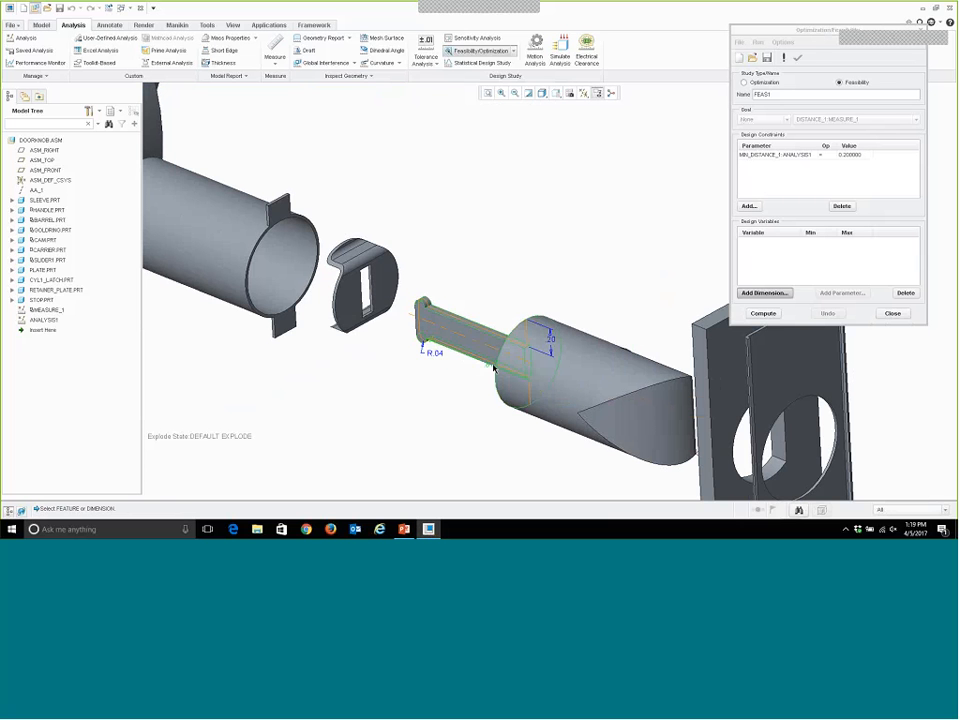
pyautogui.click(493, 368)
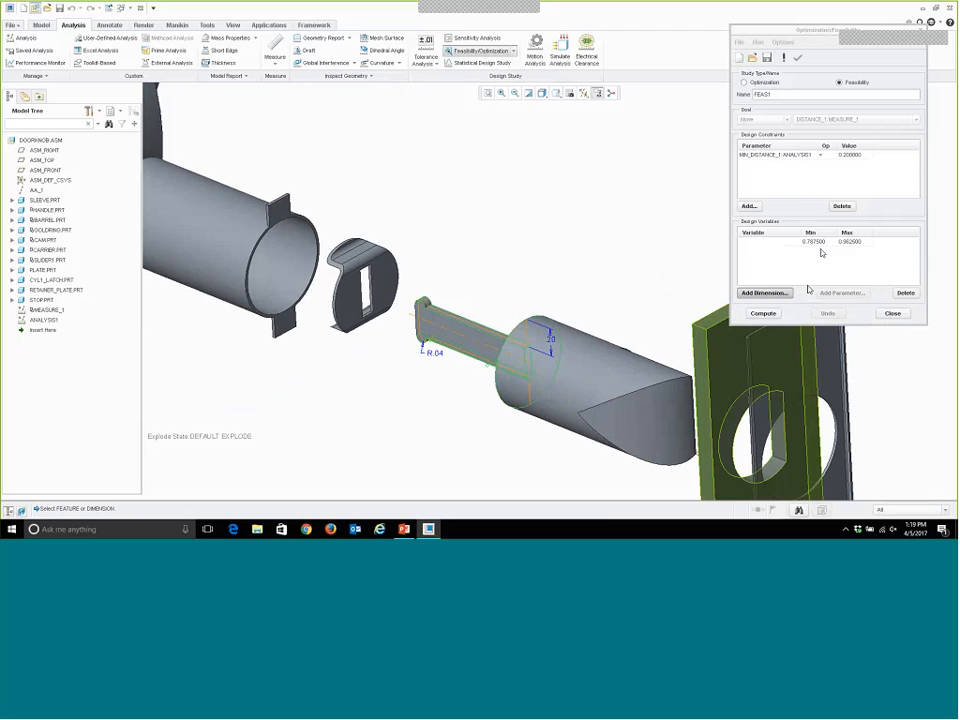
# Set the range of the d13:SLIDER1 design variable to a minimum of 0.875 and a maximum of 1.1.
pyautogui.doubleClick(815, 242)
pyautogui.write('0')
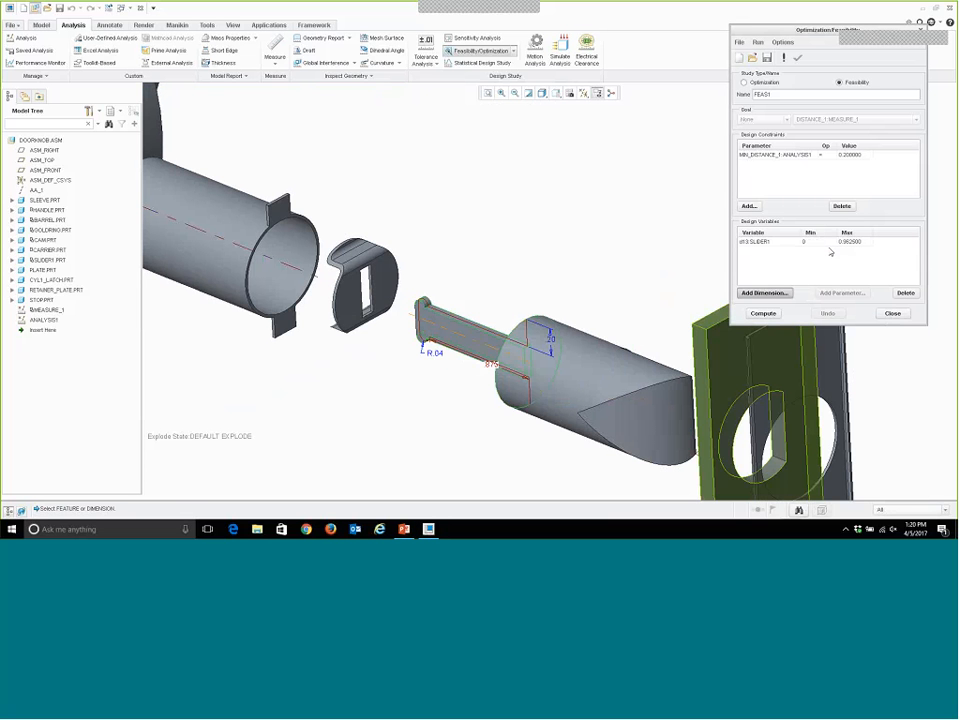
pyautogui.write('.875')
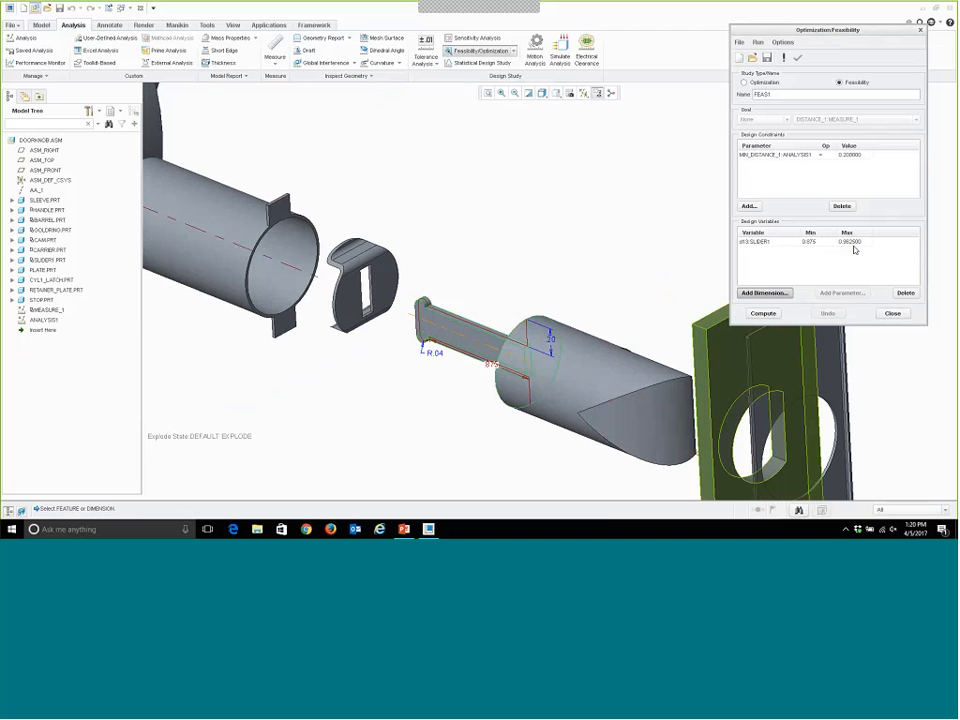
pyautogui.doubleClick(854, 245)
pyautogui.write('1.1')
pyautogui.middleClick(637, 262)
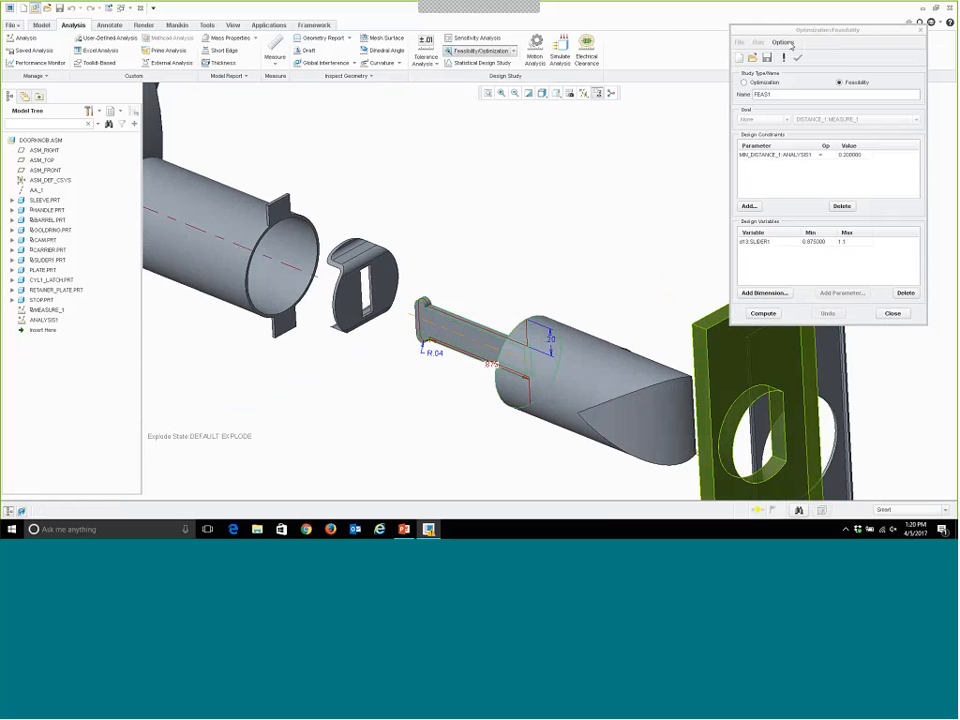
pyautogui.click(787, 43)
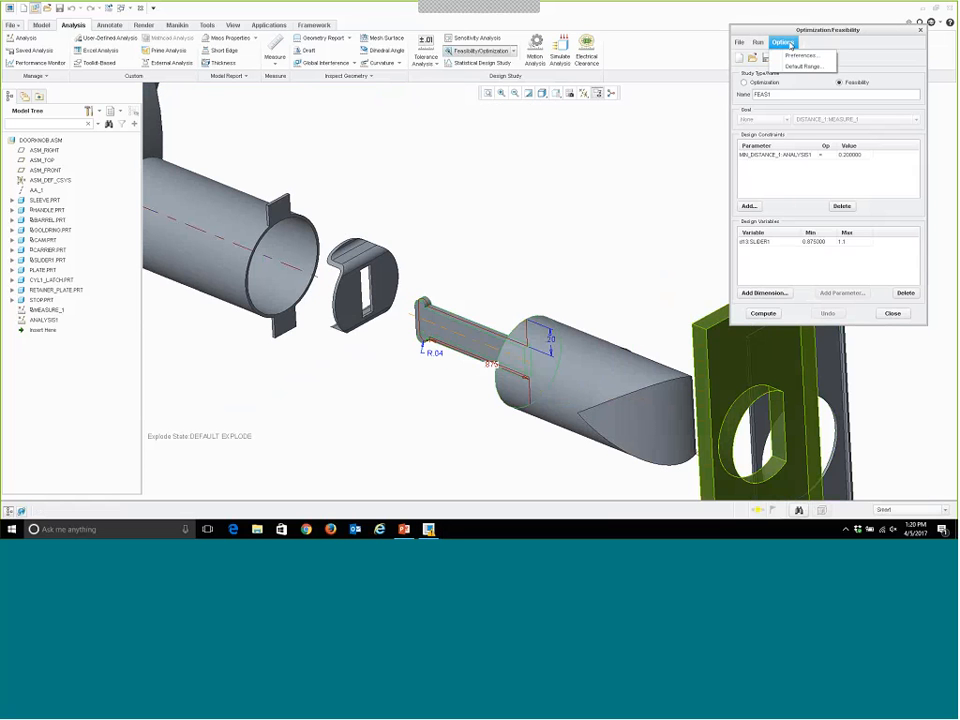
pyautogui.click(795, 66)
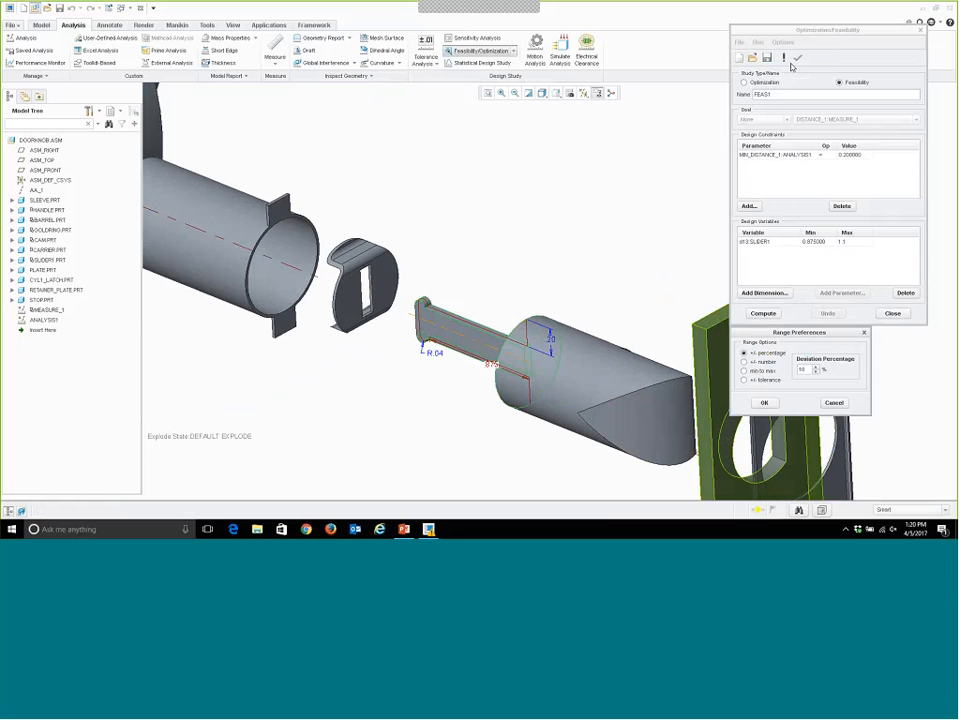
pyautogui.press('Escape')
# Set the convergence percentage to 10 in the feasibility study's run preferences.
pyautogui.click(787, 43)
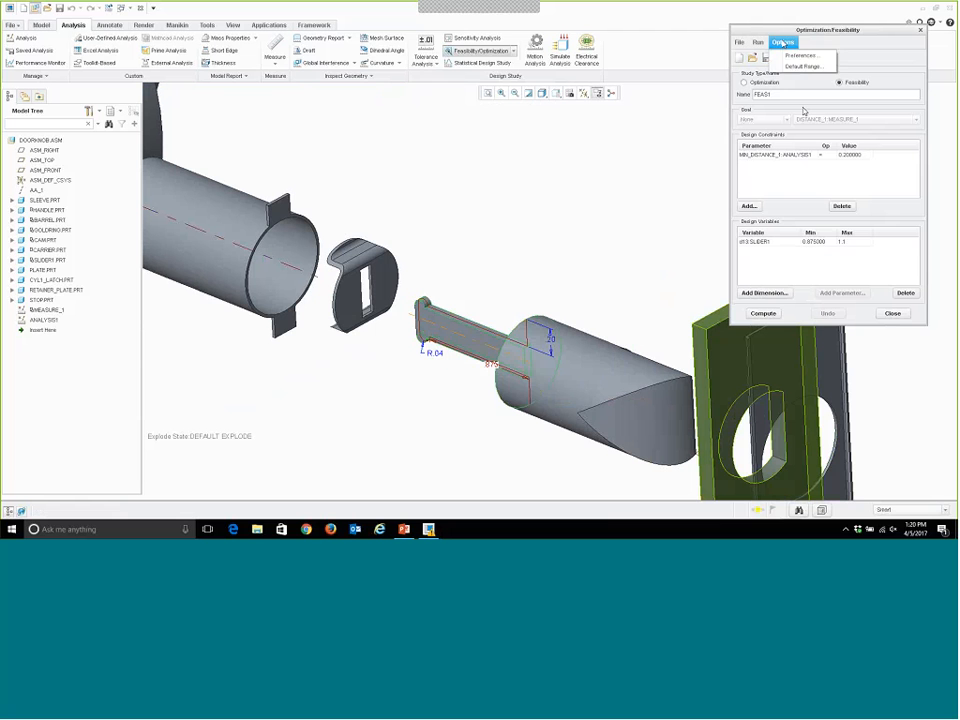
pyautogui.click(795, 56)
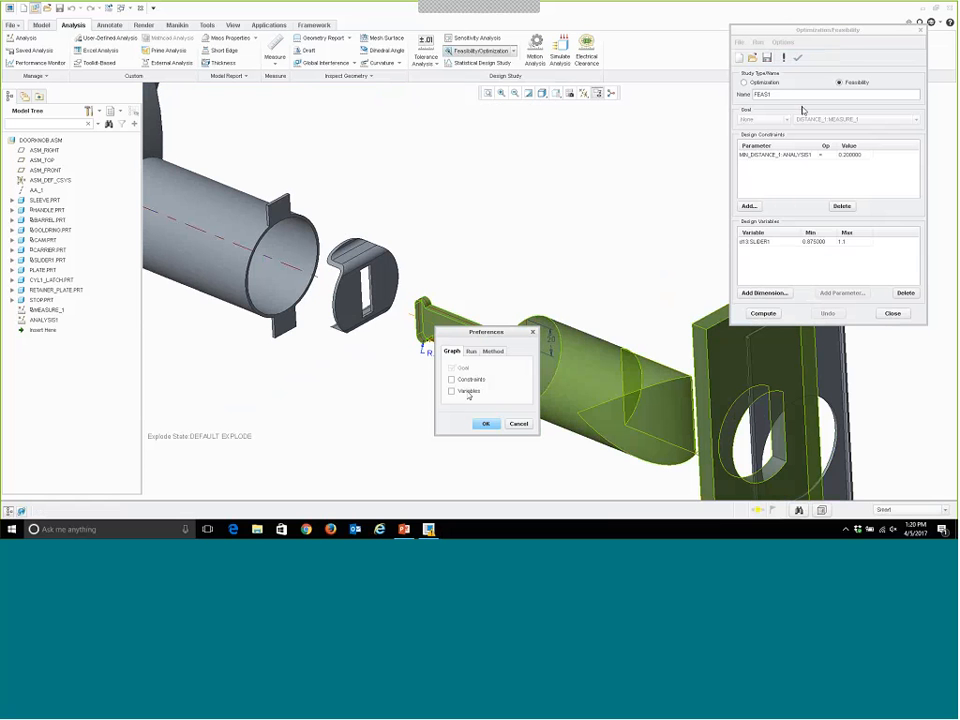
pyautogui.click(471, 352)
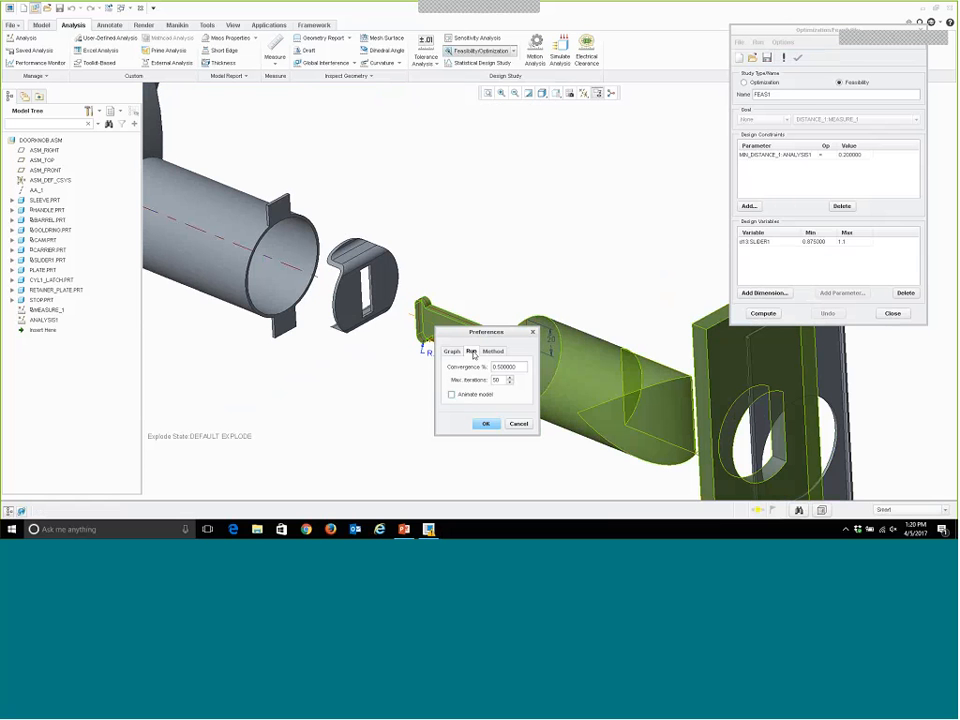
pyautogui.moveTo(524, 368); pyautogui.dragTo(375, 348)
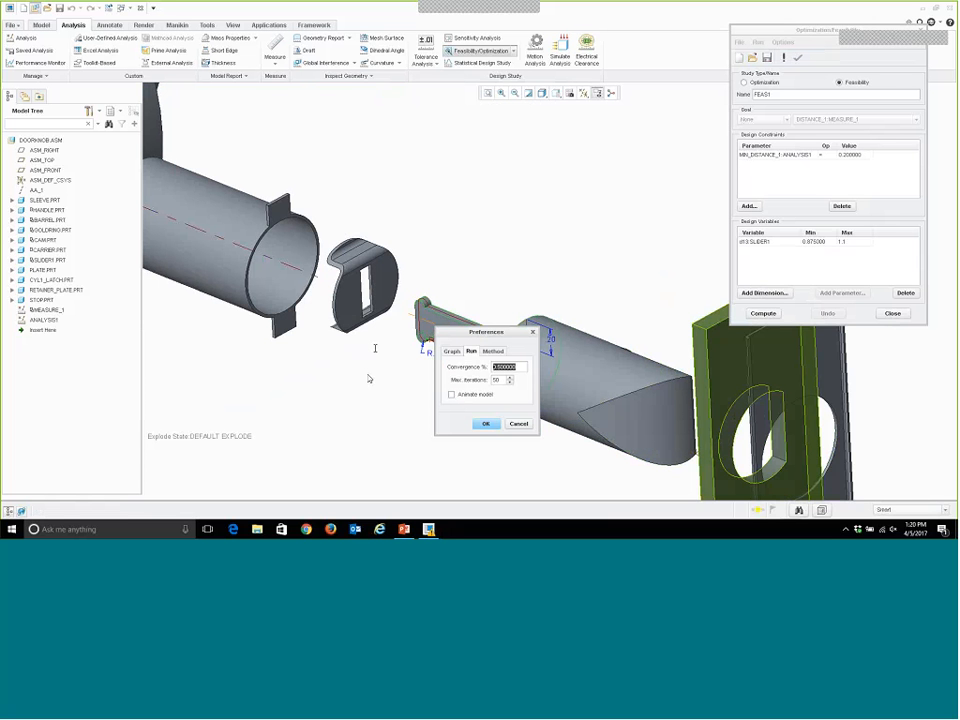
pyautogui.write('10')
pyautogui.click(487, 425)
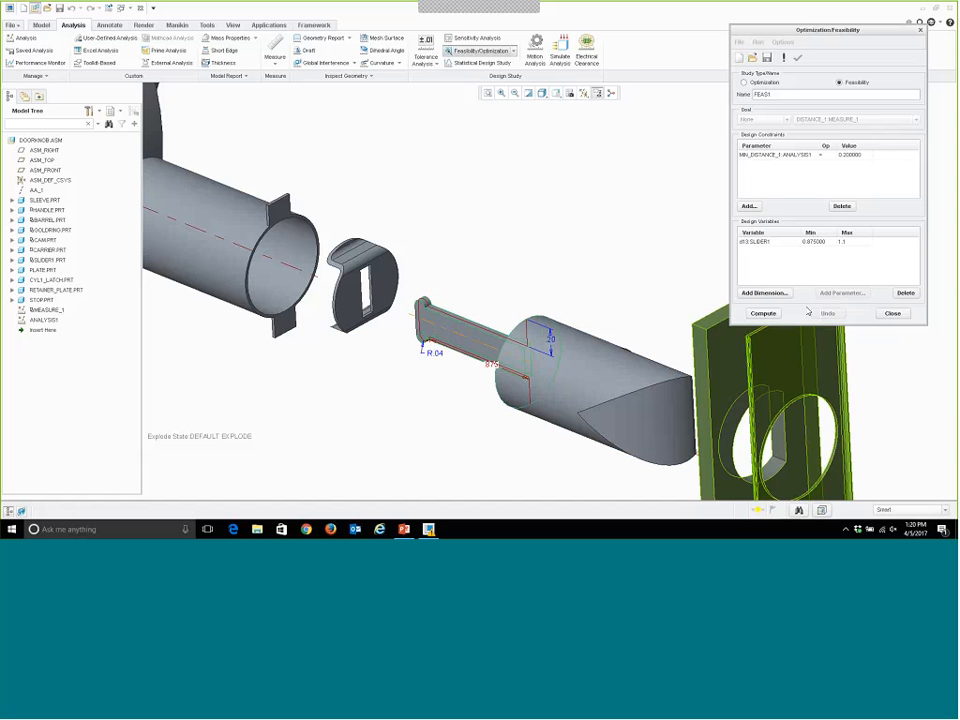
# Compute the feasibility study, read the final d13:SLIDER1 value from the convergence graph, and close the graph.
pyautogui.click(772, 315)
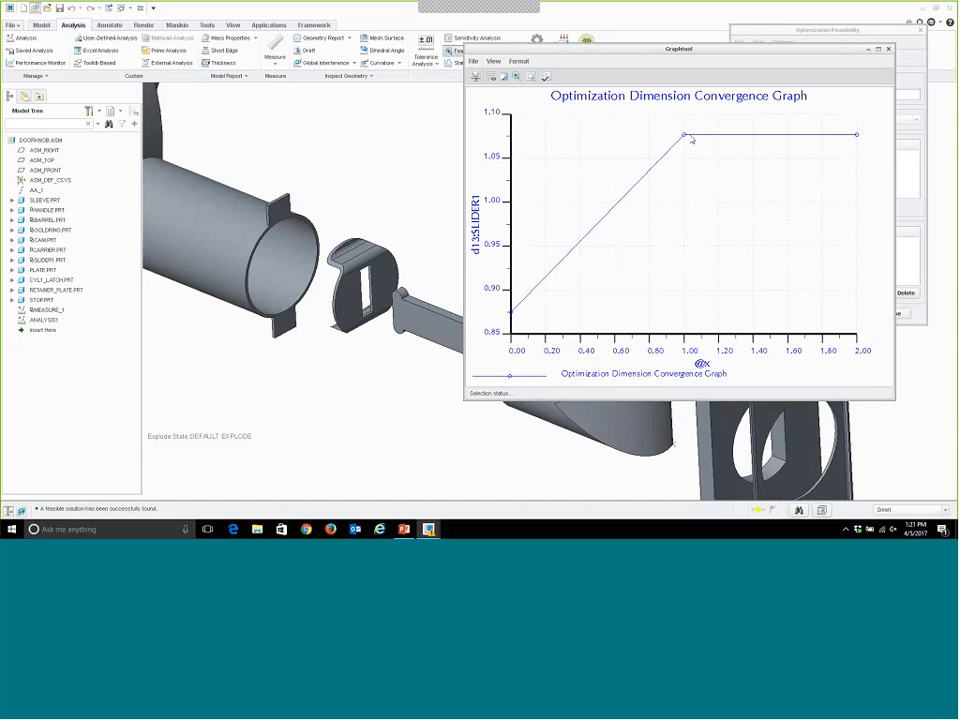
pyautogui.click(857, 136)
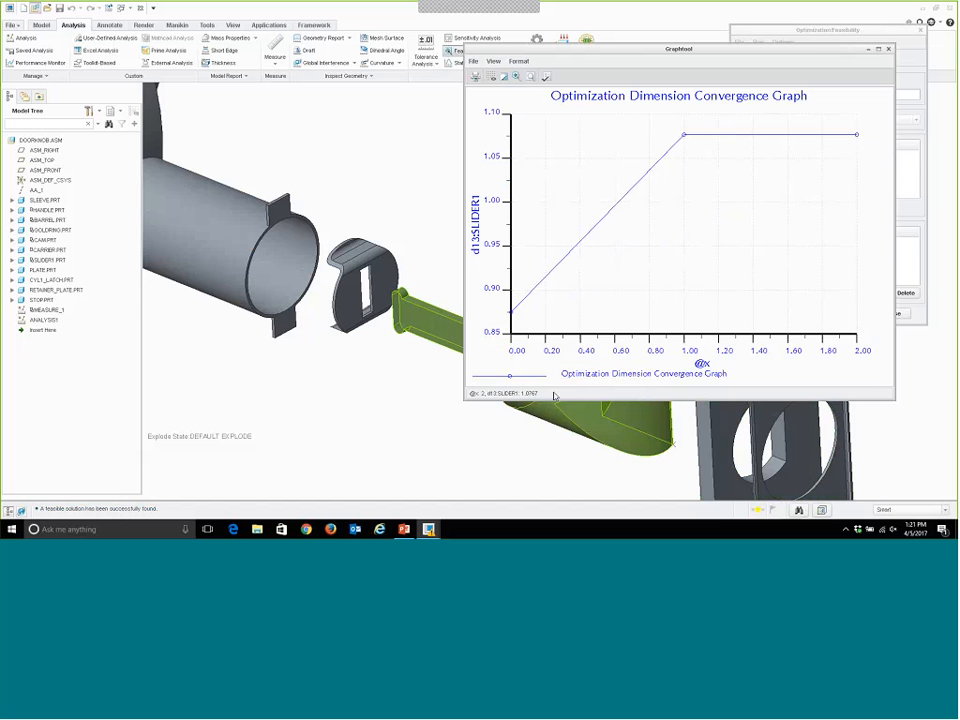
pyautogui.click(888, 51)
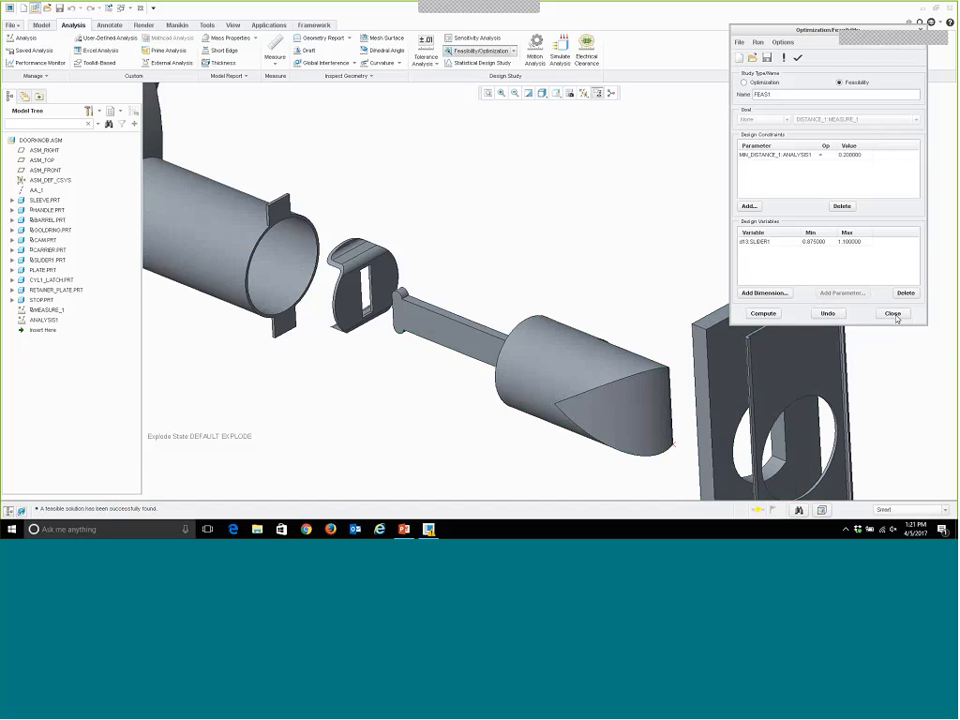
# Close the feasibility study and keep the model changes it produced.
pyautogui.click(893, 314)
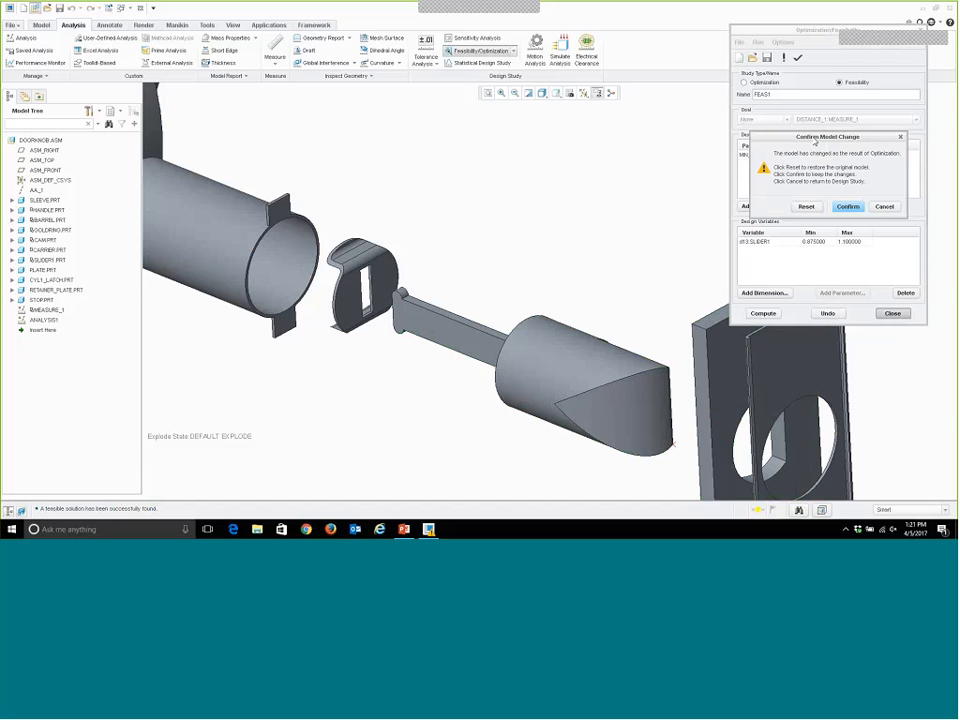
pyautogui.moveTo(485, 148); pyautogui.dragTo(466, 142)
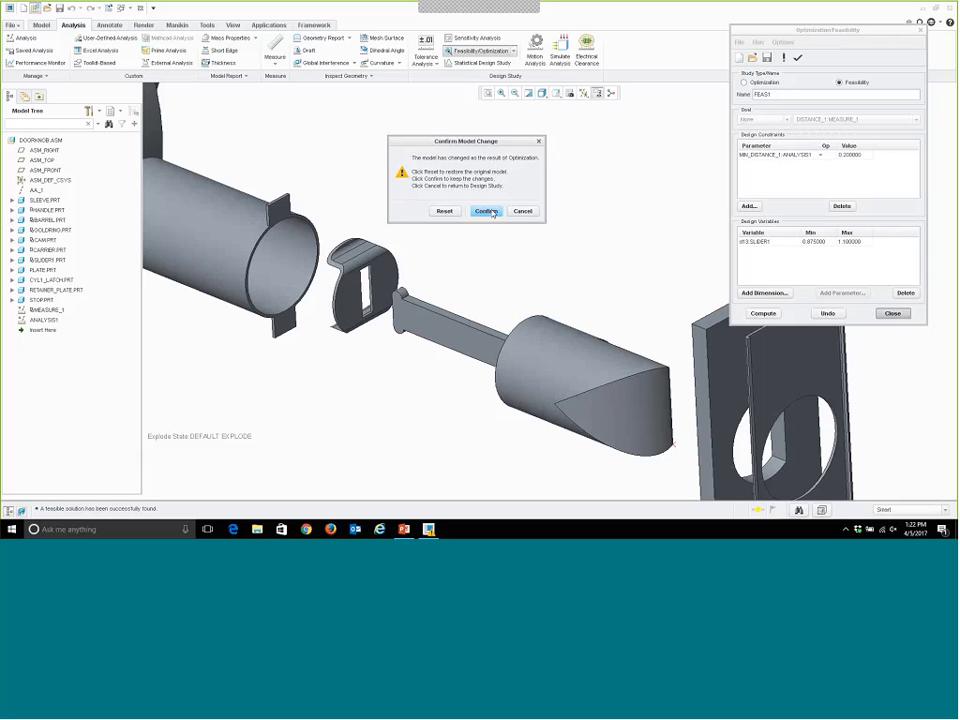
pyautogui.click(489, 211)
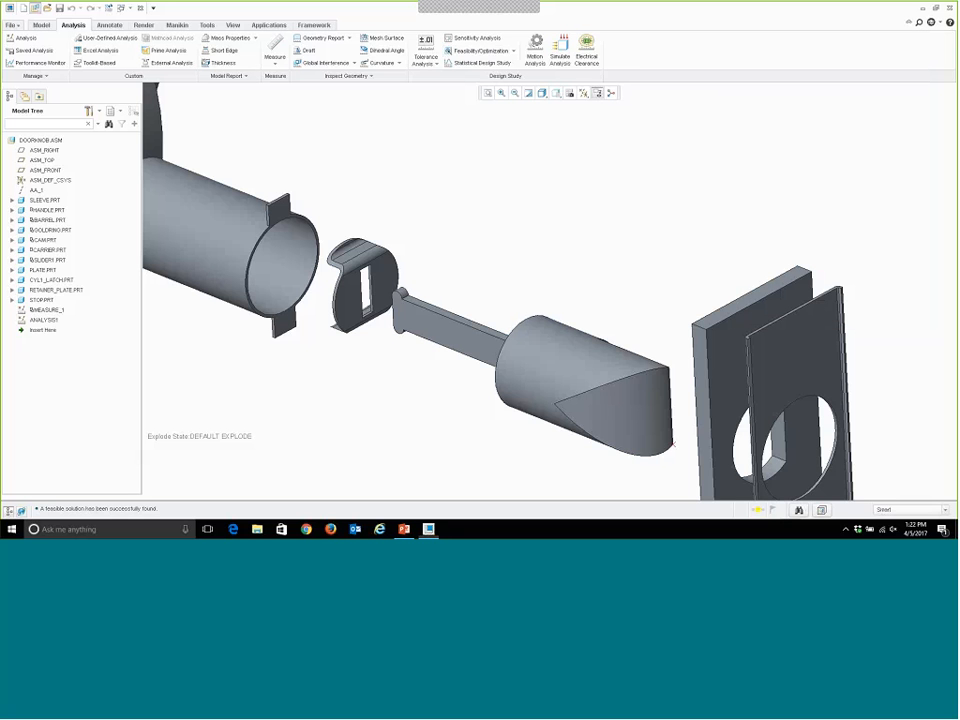
# Activate SLIDER1.PRT in the exploded assembly.
pyautogui.rightClick(576, 376)
pyautogui.rightClick(567, 345)
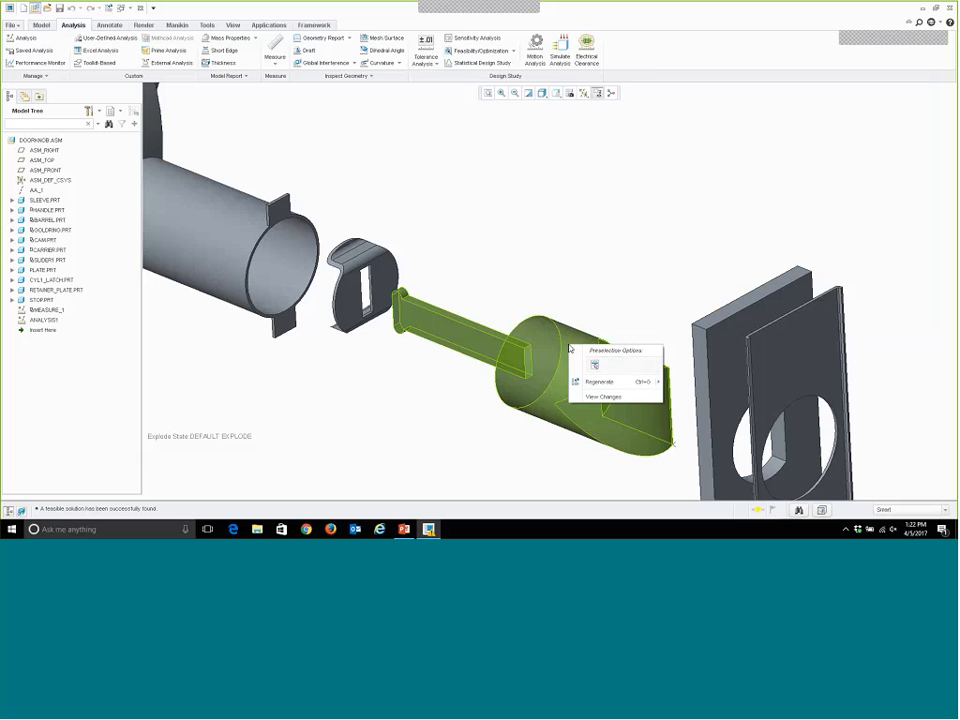
pyautogui.click(640, 127)
pyautogui.rightClick(594, 355)
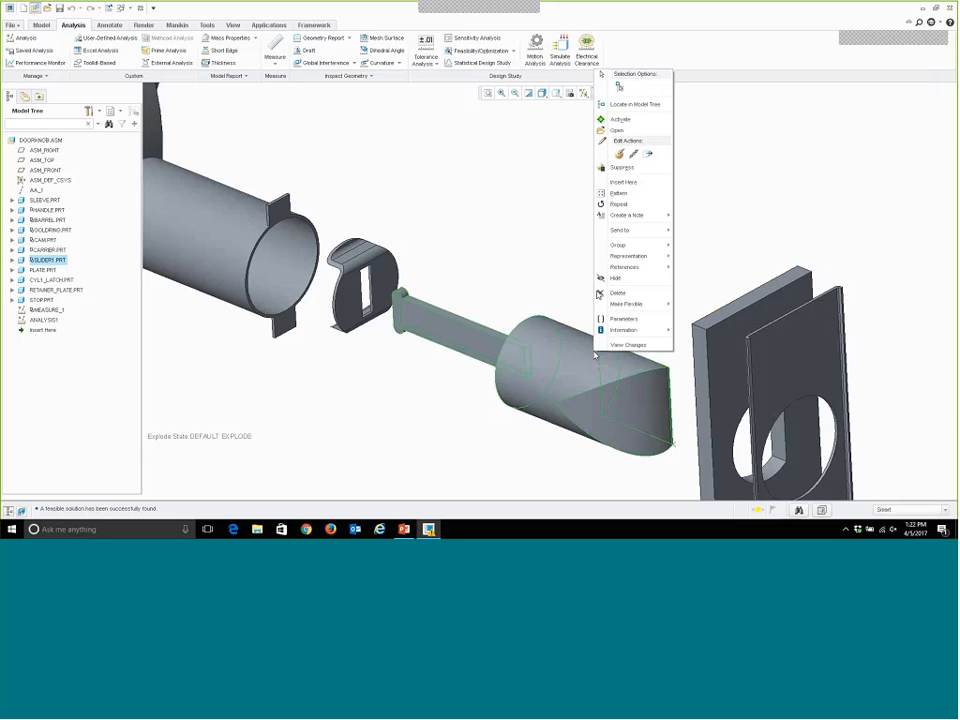
pyautogui.click(628, 118)
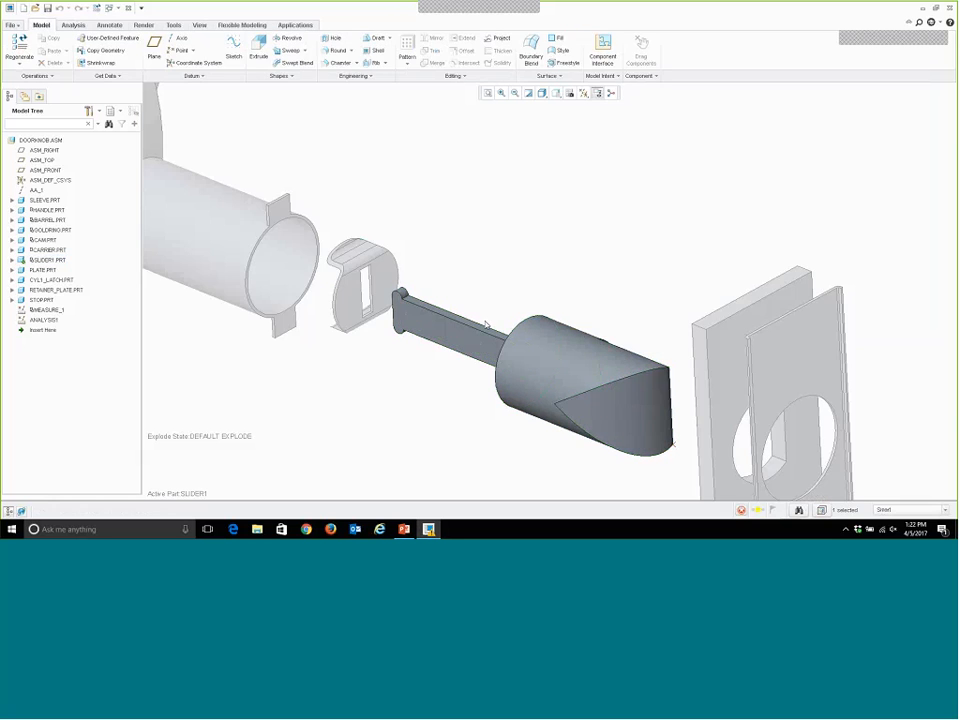
# Display the dimensions of the SLIDER1 arm feature in the exploded assembly for inspection.
pyautogui.rightClick(483, 329)
pyautogui.rightClick(483, 329)
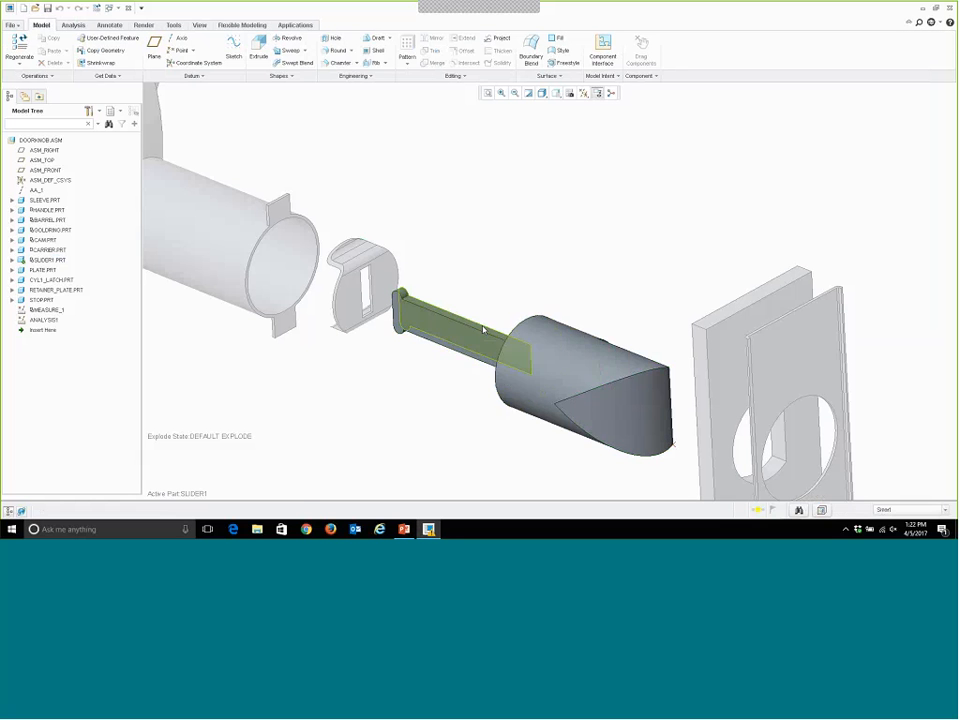
pyautogui.rightClick(483, 329)
pyautogui.click(483, 329)
pyautogui.rightClick(483, 329)
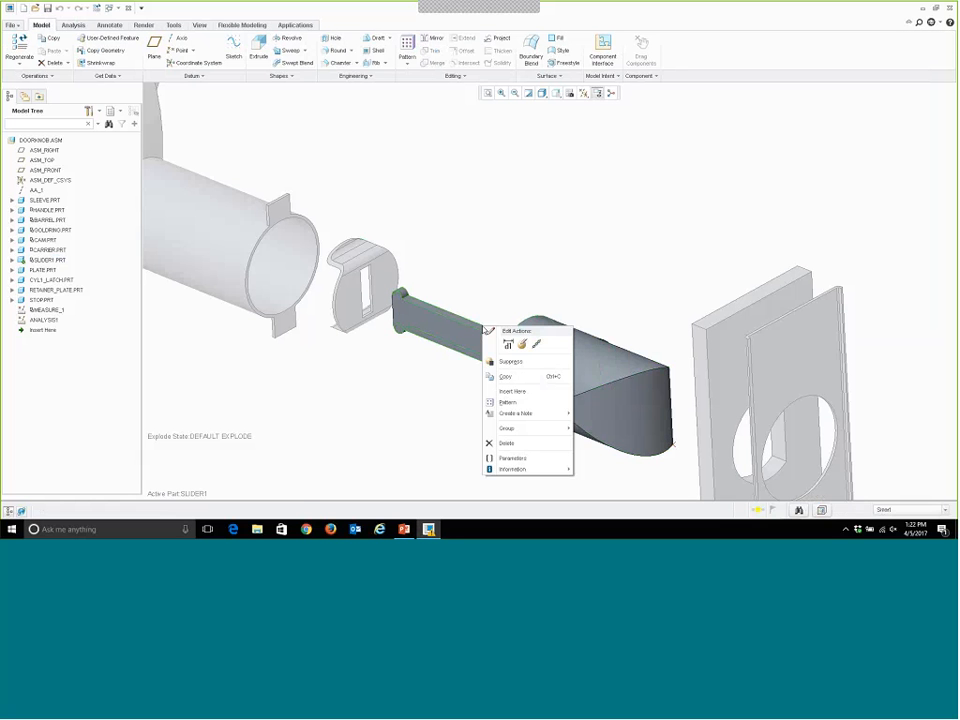
pyautogui.click(490, 331)
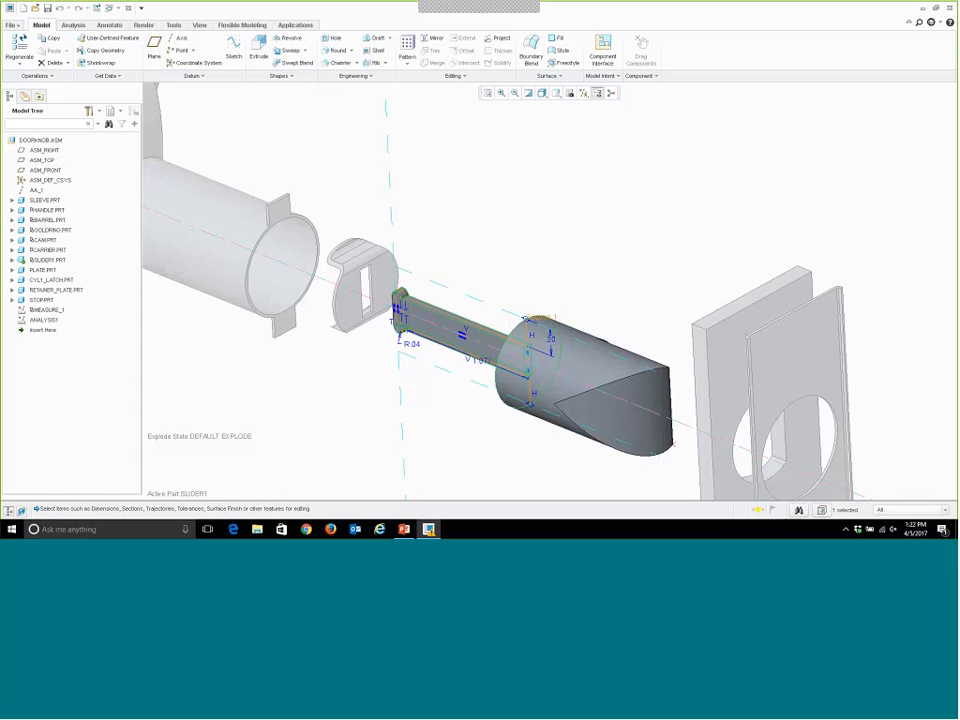
pyautogui.click(581, 193)
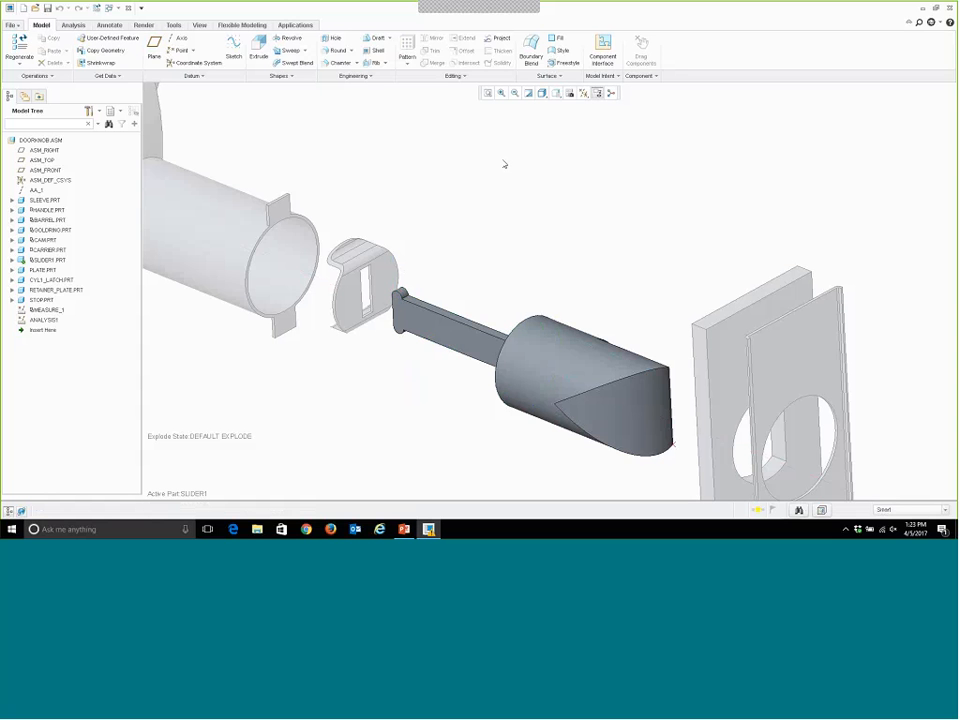
# Reactivate the top-level DOORKNOB.ASM assembly and return it to the unexploded state.
pyautogui.click(40, 140)
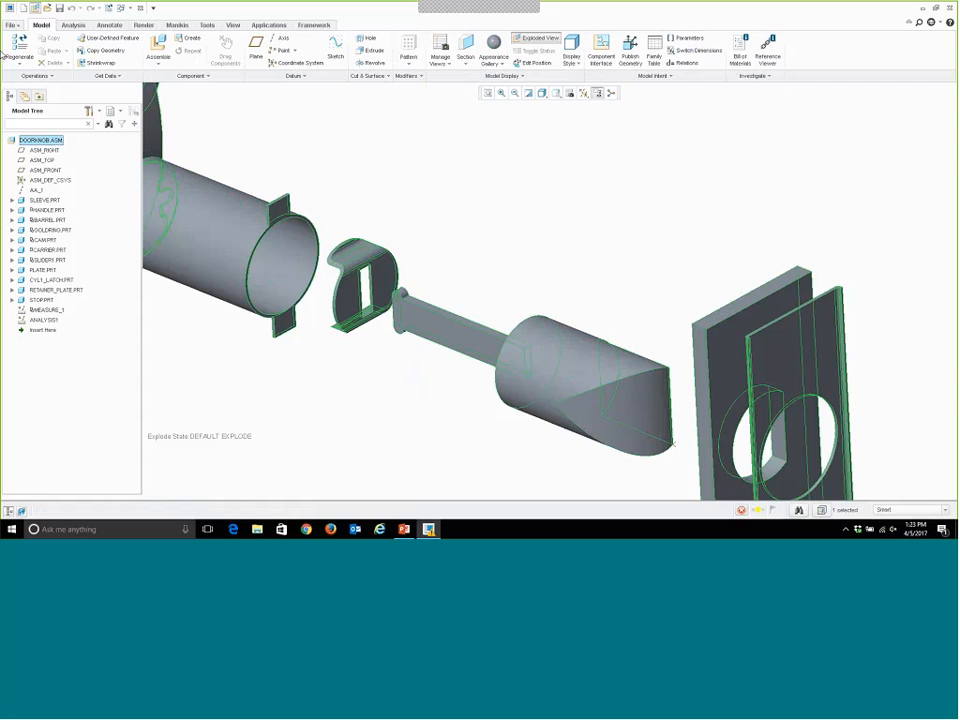
pyautogui.click(537, 38)
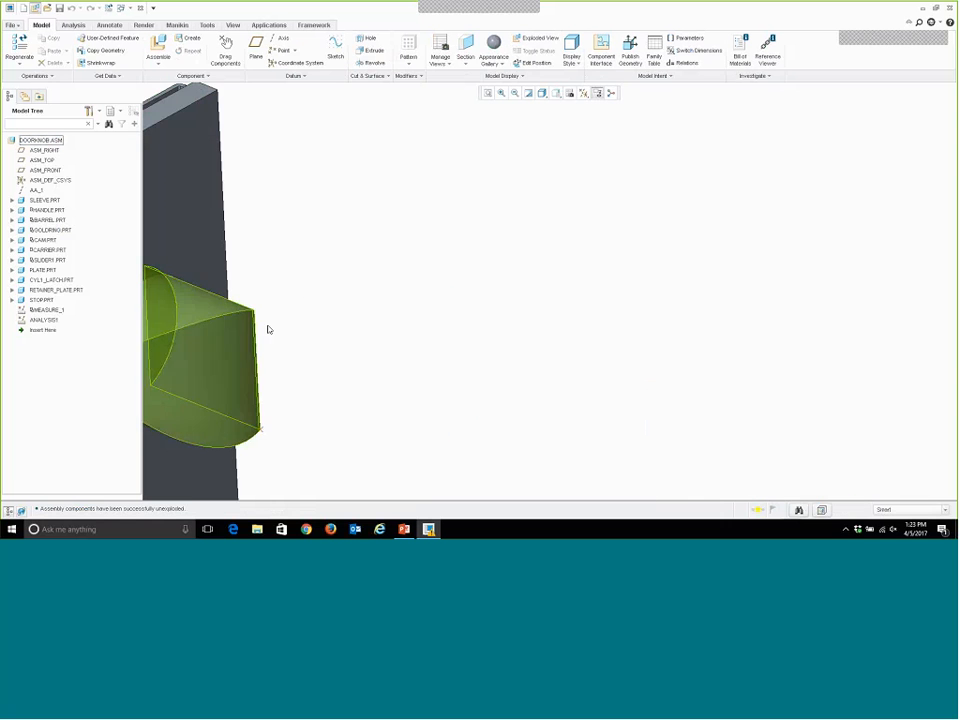
pyautogui.scroll(-2, 420, 336)
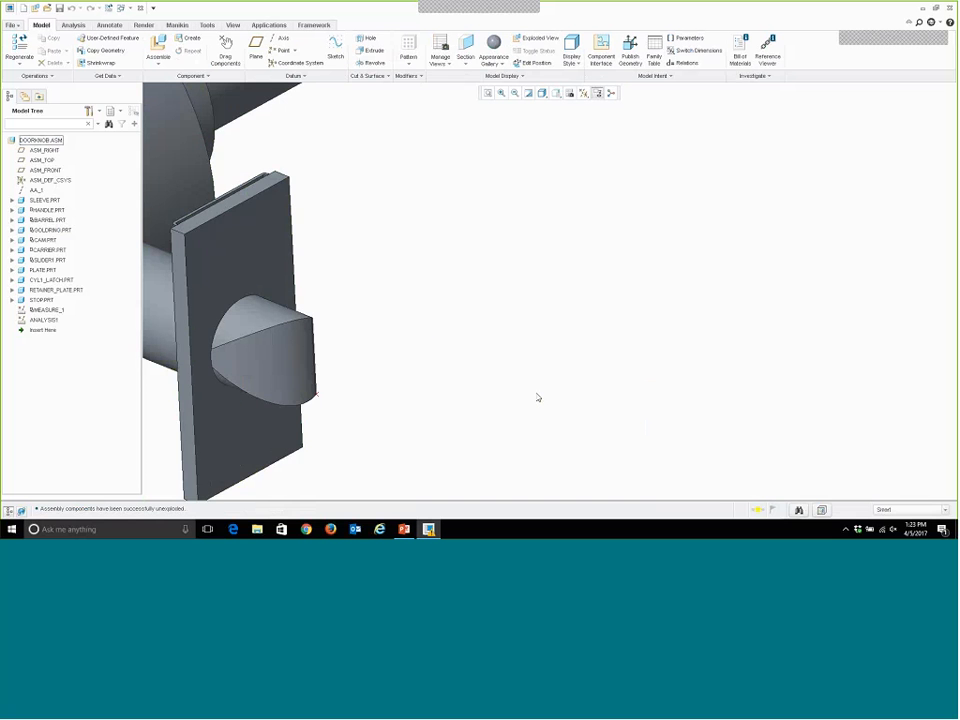
pyautogui.keyDown('shift'); pyautogui.moveTo(356, 287); pyautogui.dragTo(688, 287, button='middle'); pyautogui.keyUp('shift')
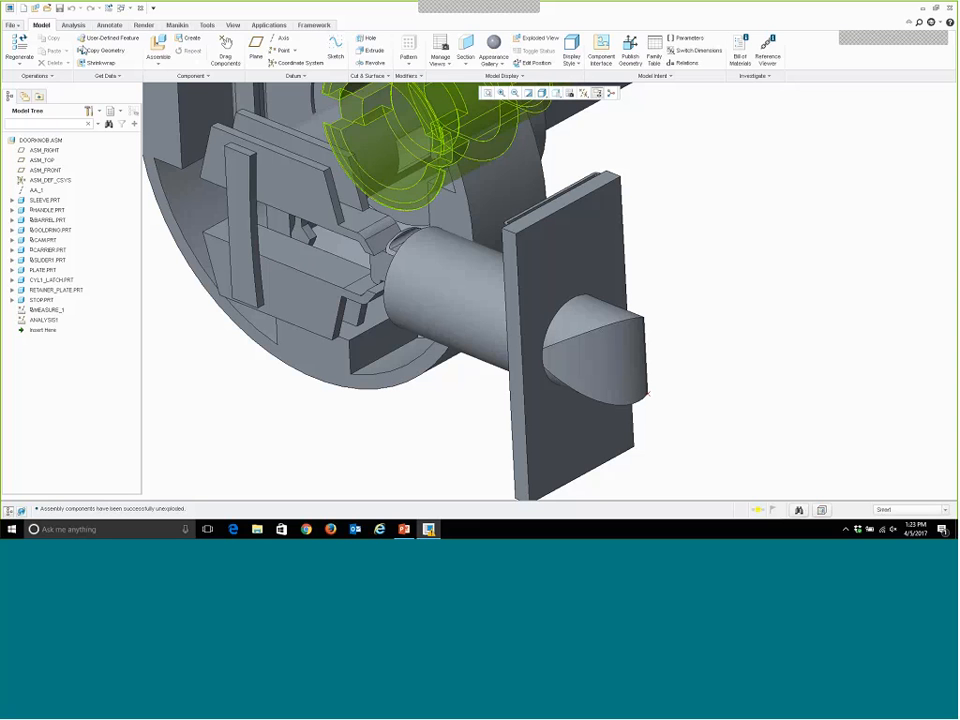
# Measure the distance from datum point PNT0 at the tip of SLIDER1 to the outer face of PLATE.
pyautogui.click(73, 25)
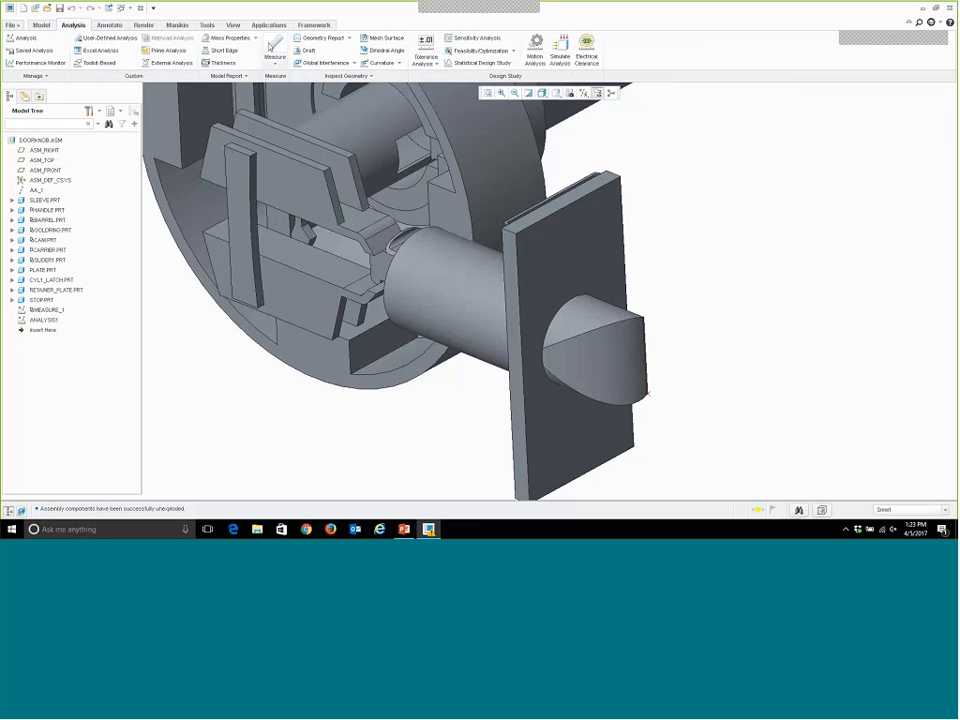
pyautogui.click(273, 52)
pyautogui.click(290, 86)
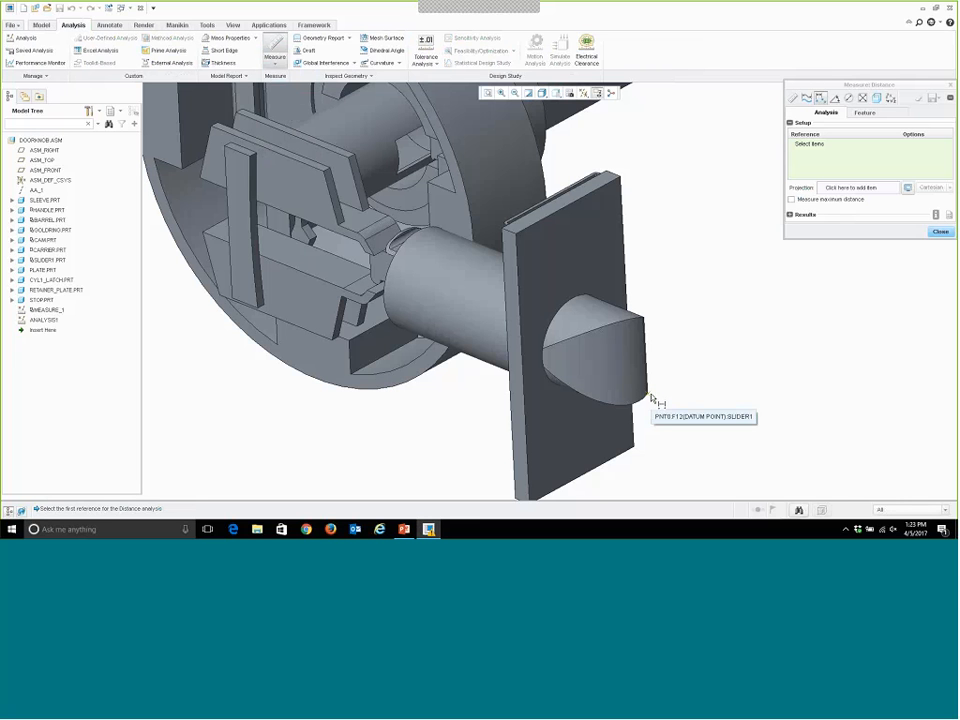
pyautogui.click(568, 446)
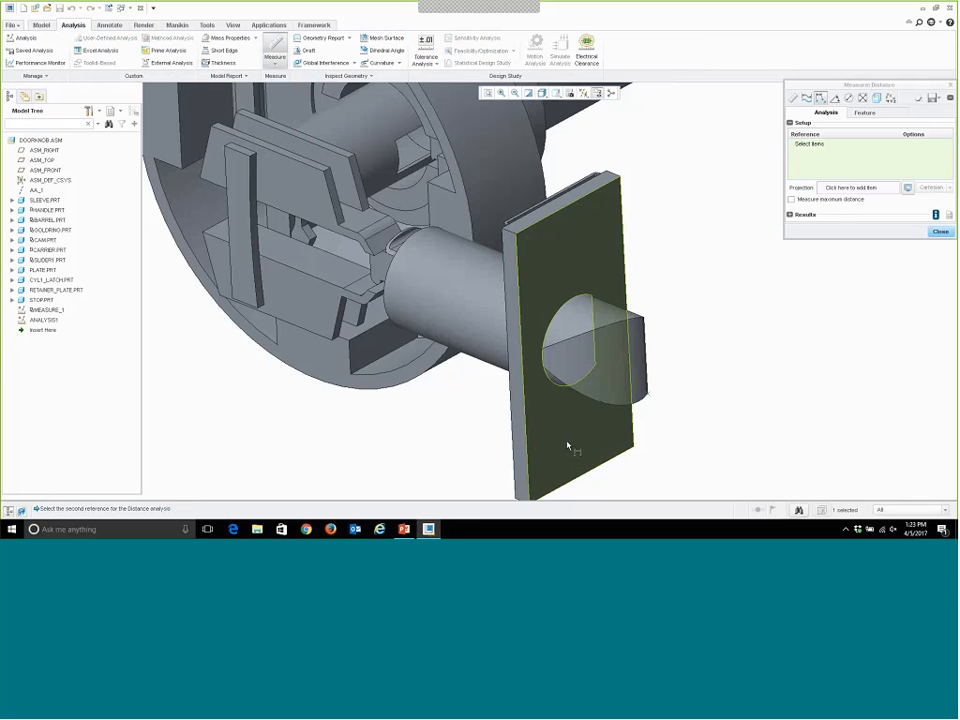
pyautogui.click(568, 446)
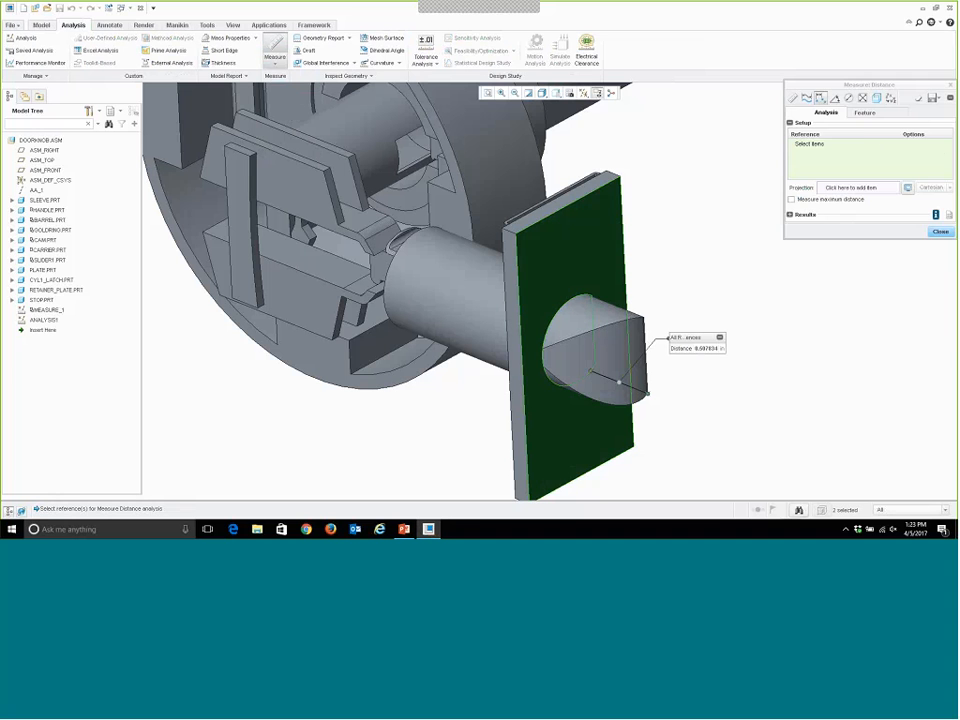
# Name the distance parameter DISTANCE_2 and save the measurement as a feature named MEASURE_2.
pyautogui.click(864, 113)
pyautogui.moveTo(862, 86); pyautogui.dragTo(769, 75)
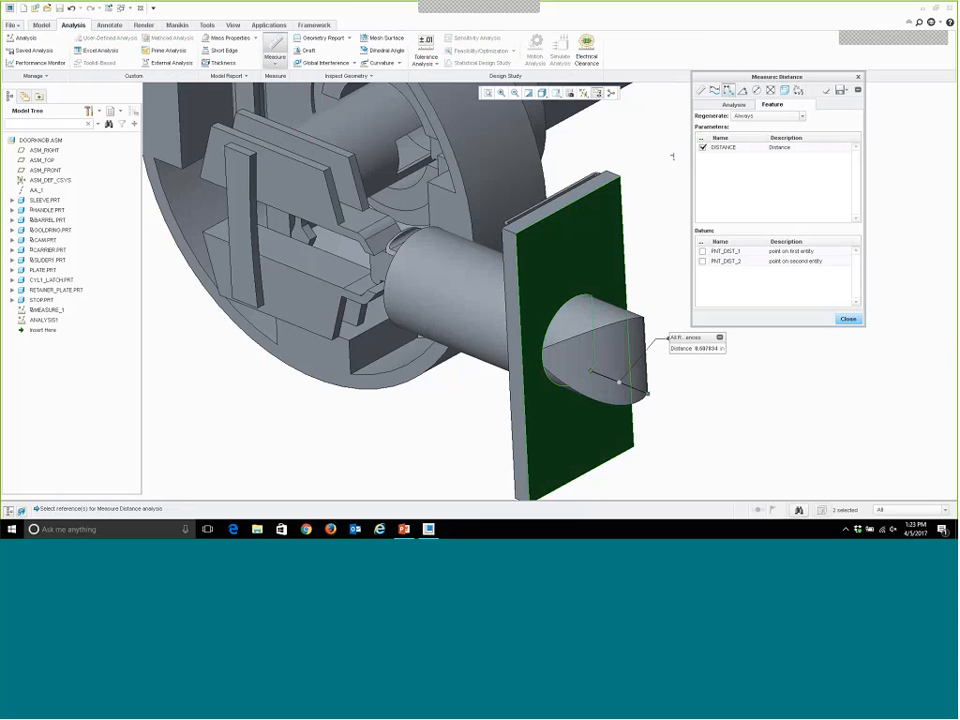
pyautogui.click(744, 148)
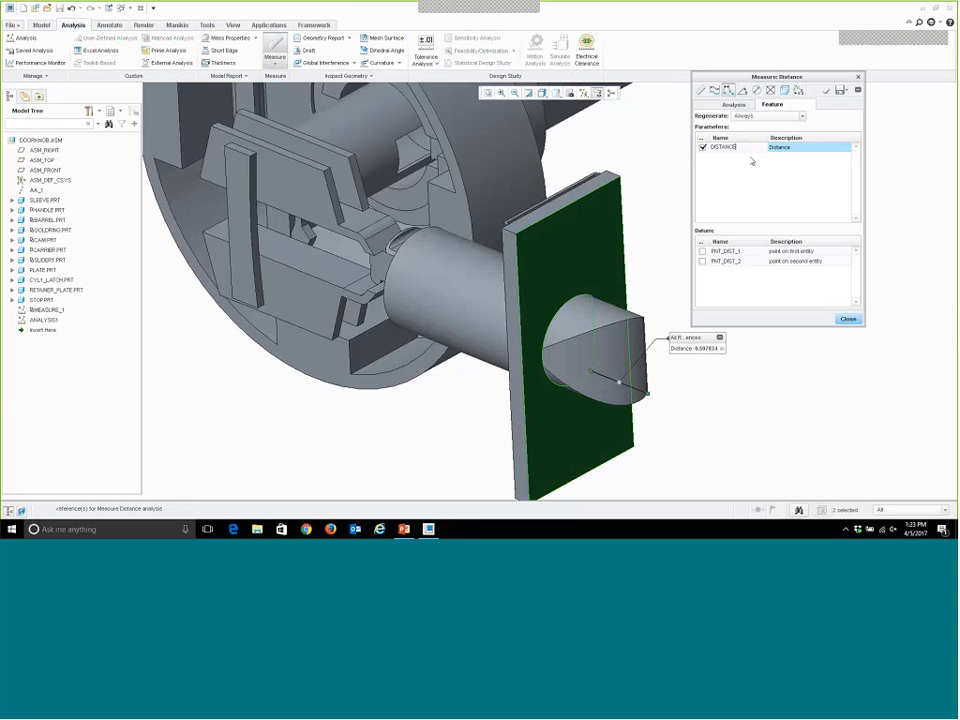
pyautogui.write('_2')
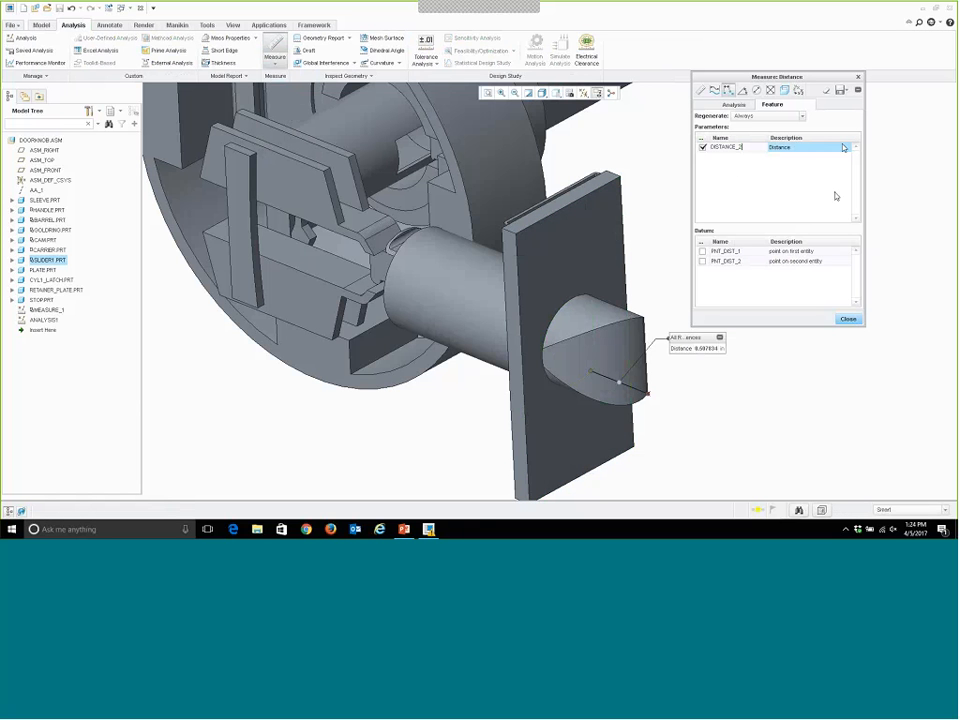
pyautogui.click(840, 90)
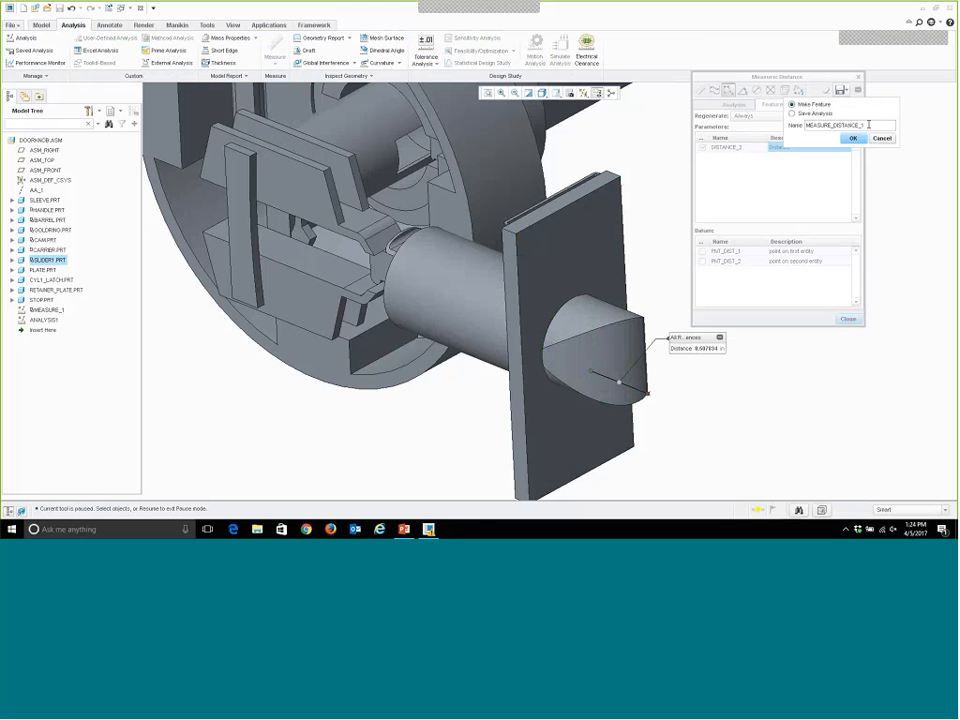
pyautogui.moveTo(868, 125); pyautogui.dragTo(833, 125)
pyautogui.write('2')
pyautogui.press('Return')
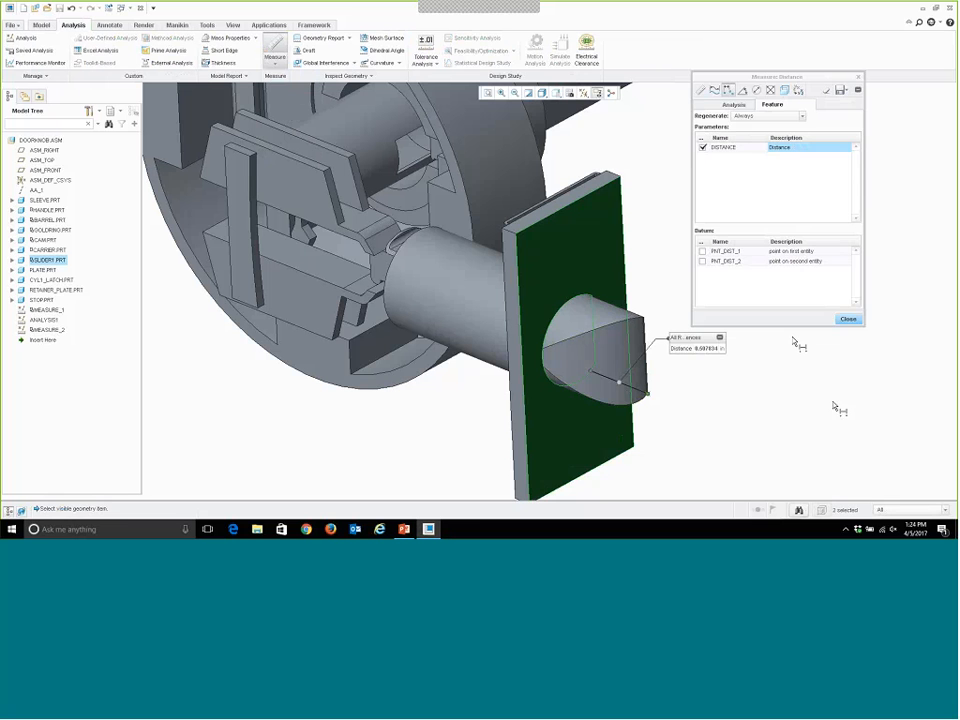
pyautogui.click(848, 319)
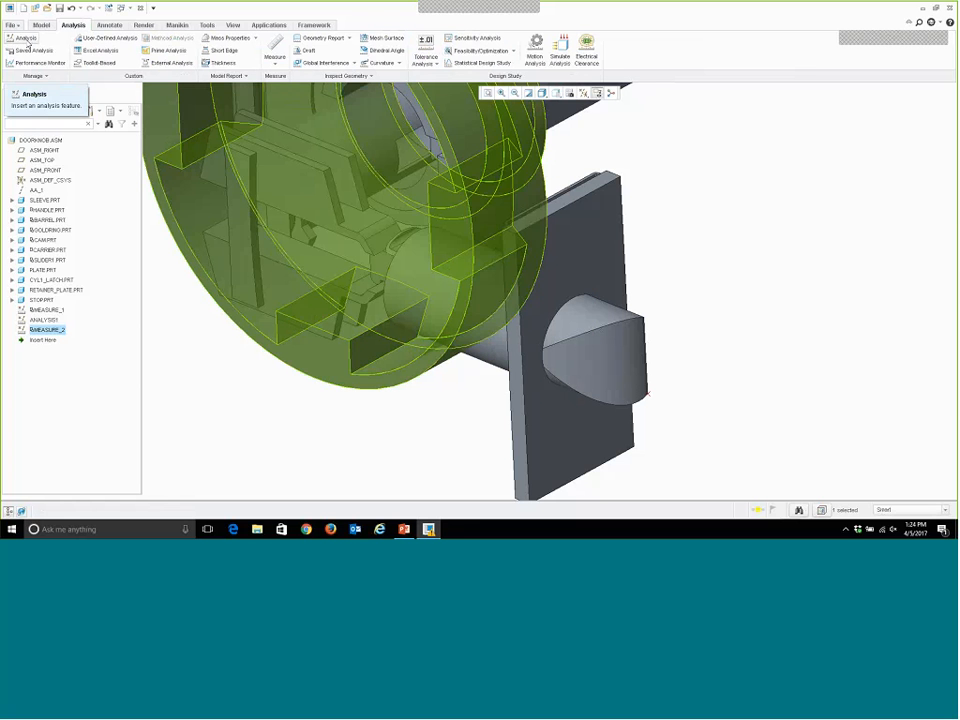
# Start a Motion Analysis feature named MOTION_2, regenerated always, and proceed to its definition.
pyautogui.click(26, 40)
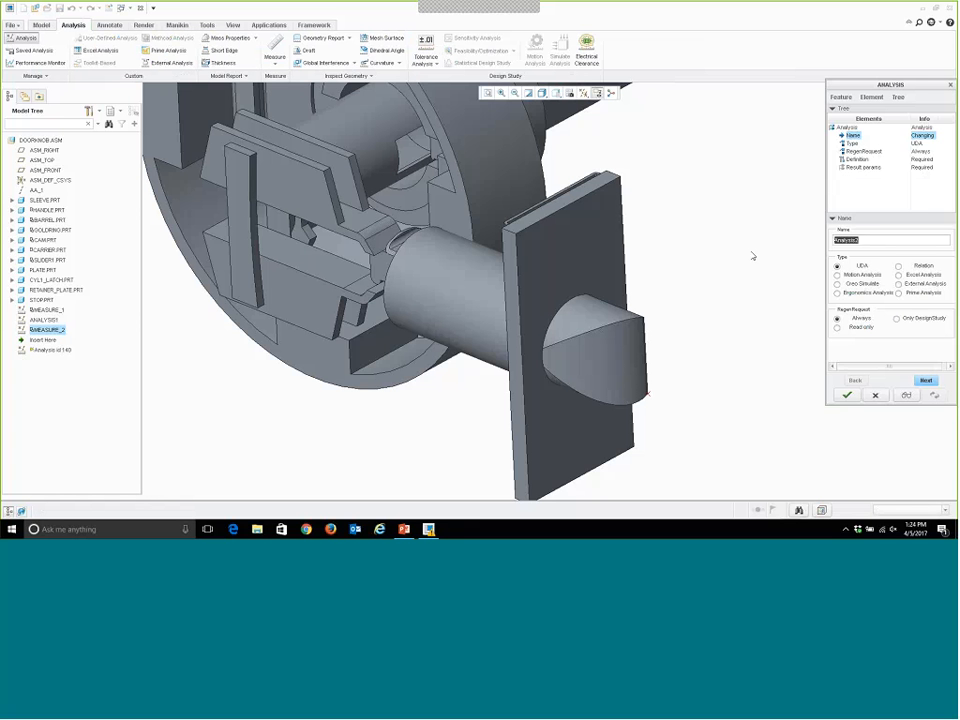
pyautogui.write('MOTION_2')
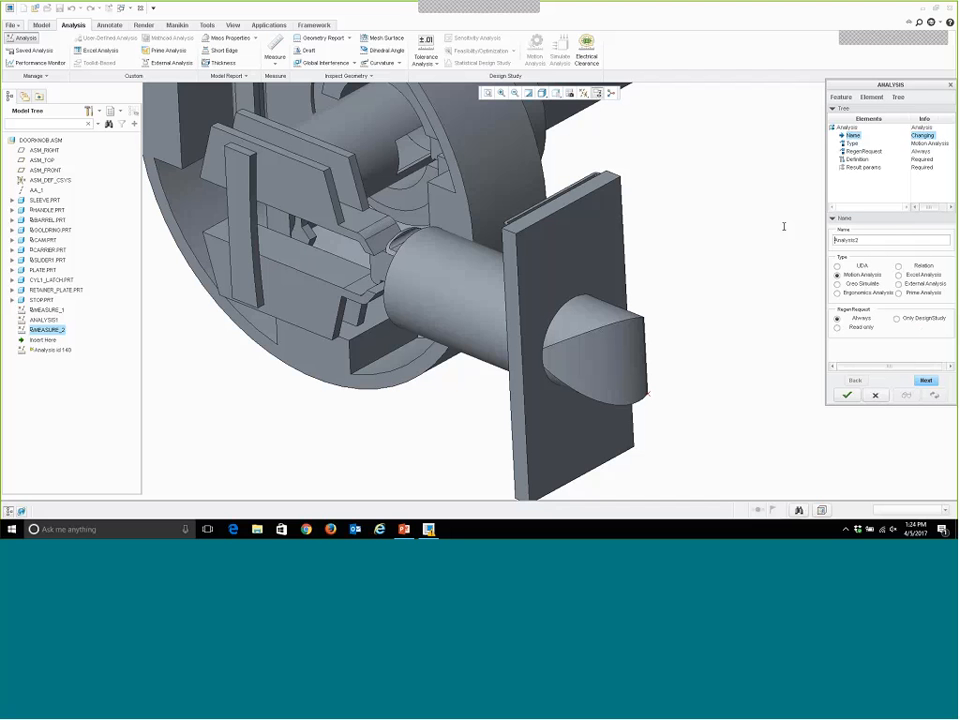
pyautogui.doubleClick(879, 240)
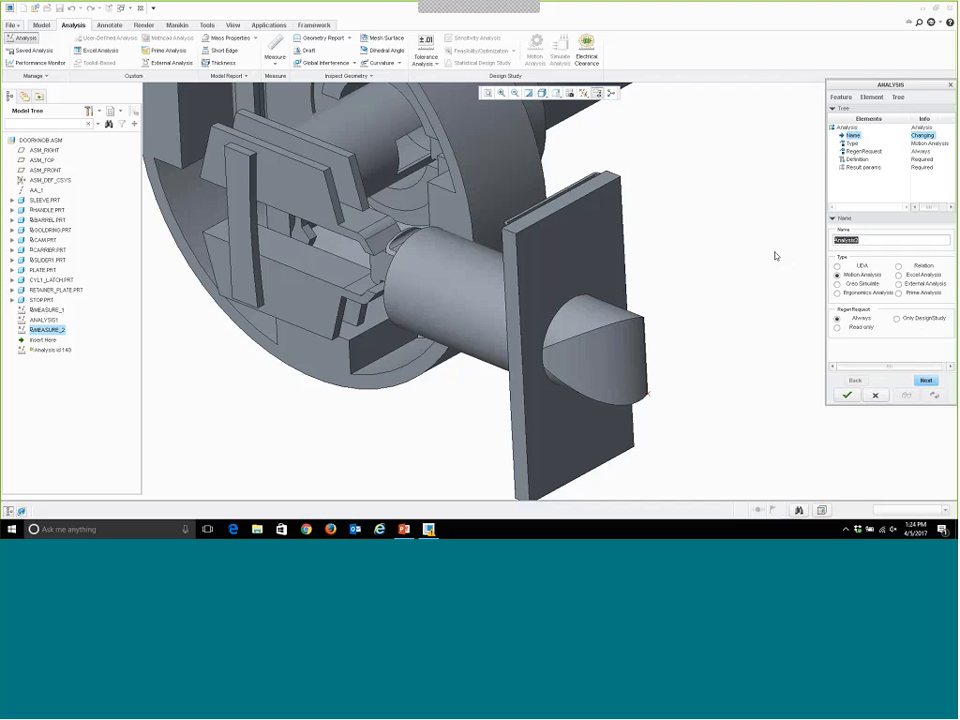
pyautogui.write('MOTION_2')
pyautogui.press('Return')
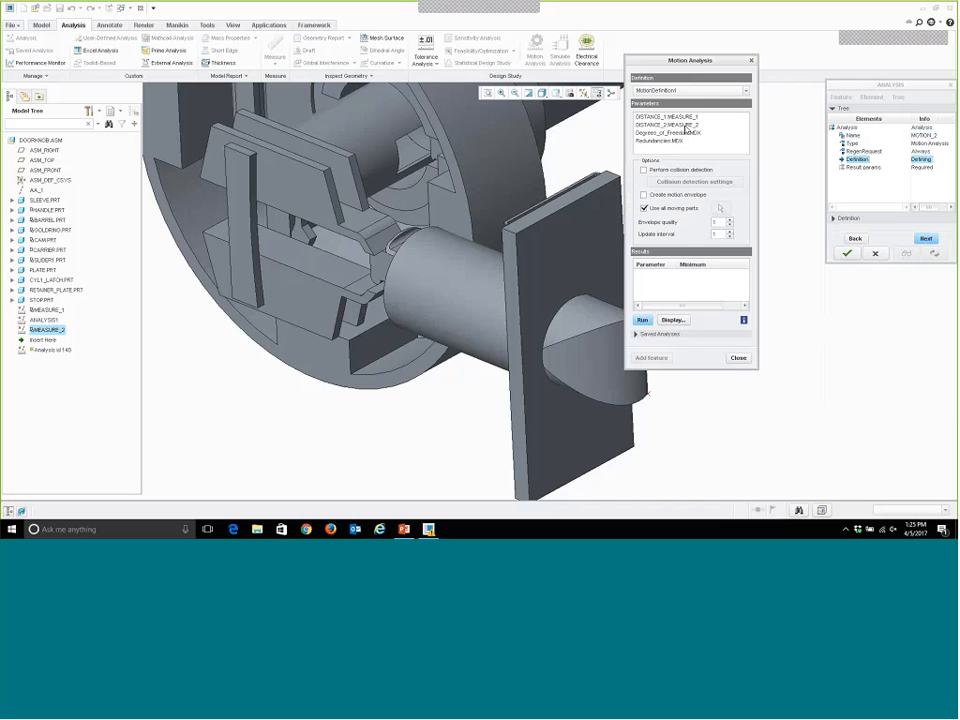
# Run the motion analysis with MotionDefinition1 on DISTANCE_2:MEASURE_2 and close the resulting graph and definition.
pyautogui.moveTo(690, 62); pyautogui.dragTo(757, 61)
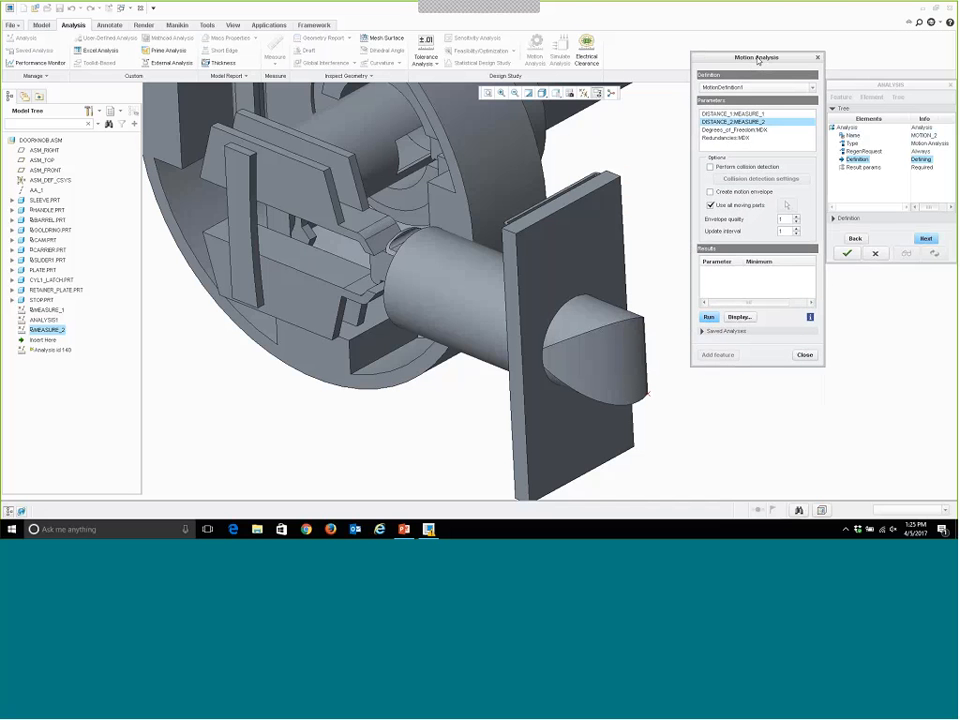
pyautogui.click(709, 317)
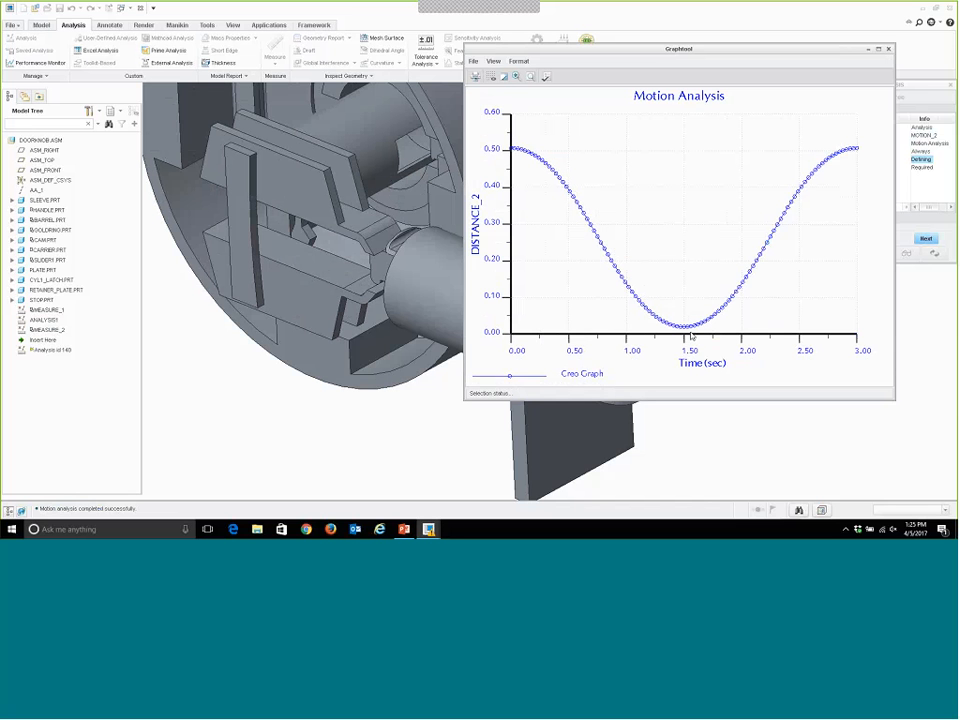
pyautogui.click(868, 49)
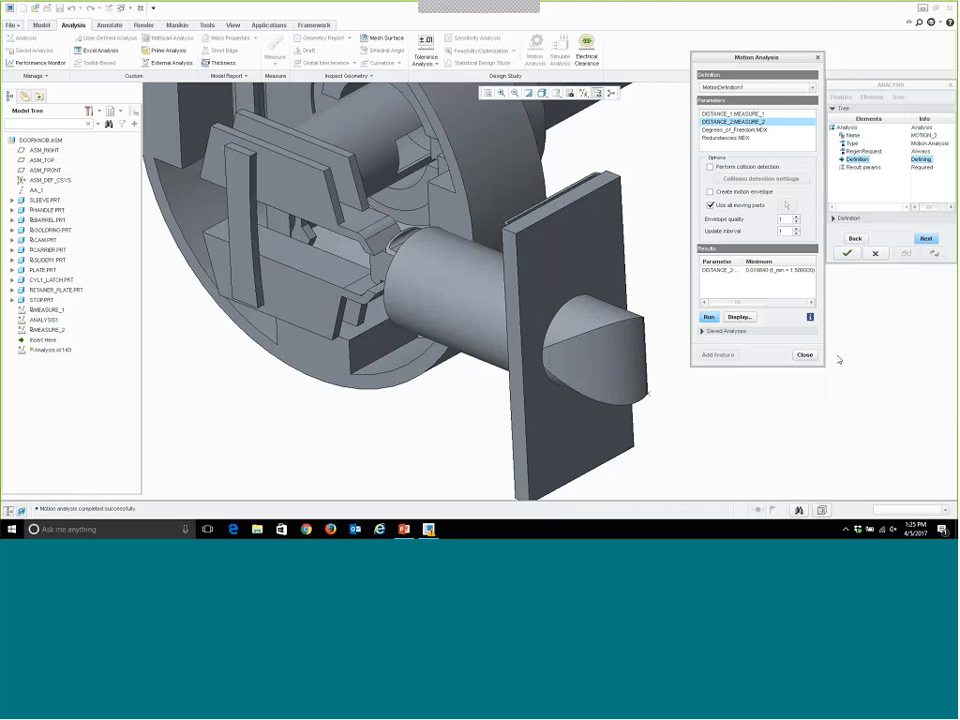
pyautogui.click(804, 354)
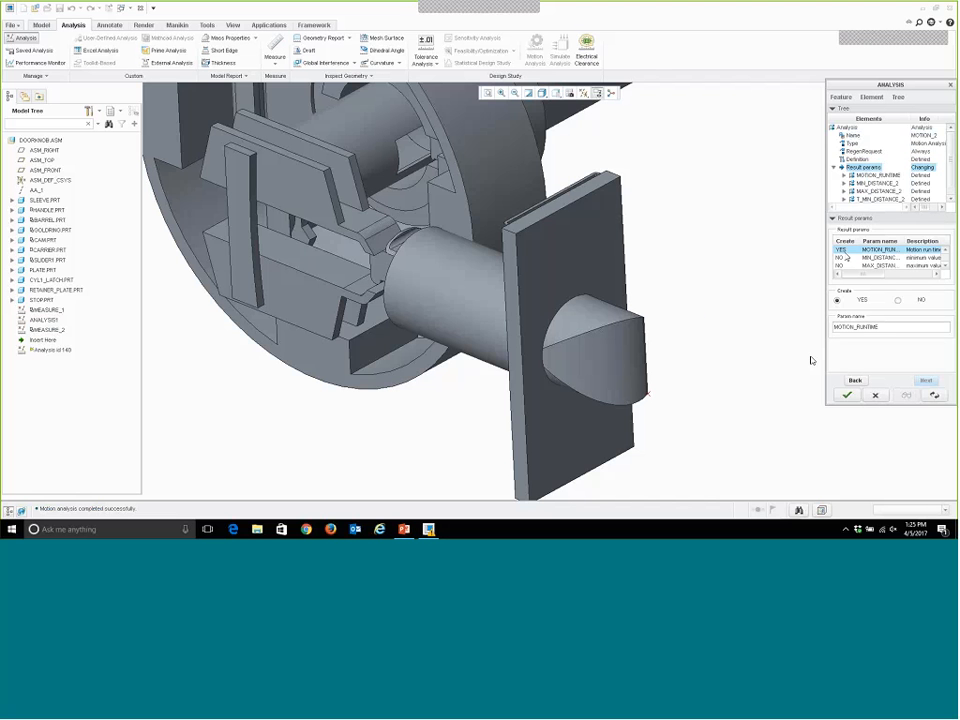
# Turn off the MOTION_RUNTIME result parameter, create MIN_DISTANCE_2 instead, and complete the MOTION_2 analysis feature.
pyautogui.click(897, 300)
pyautogui.click(855, 258)
pyautogui.click(838, 300)
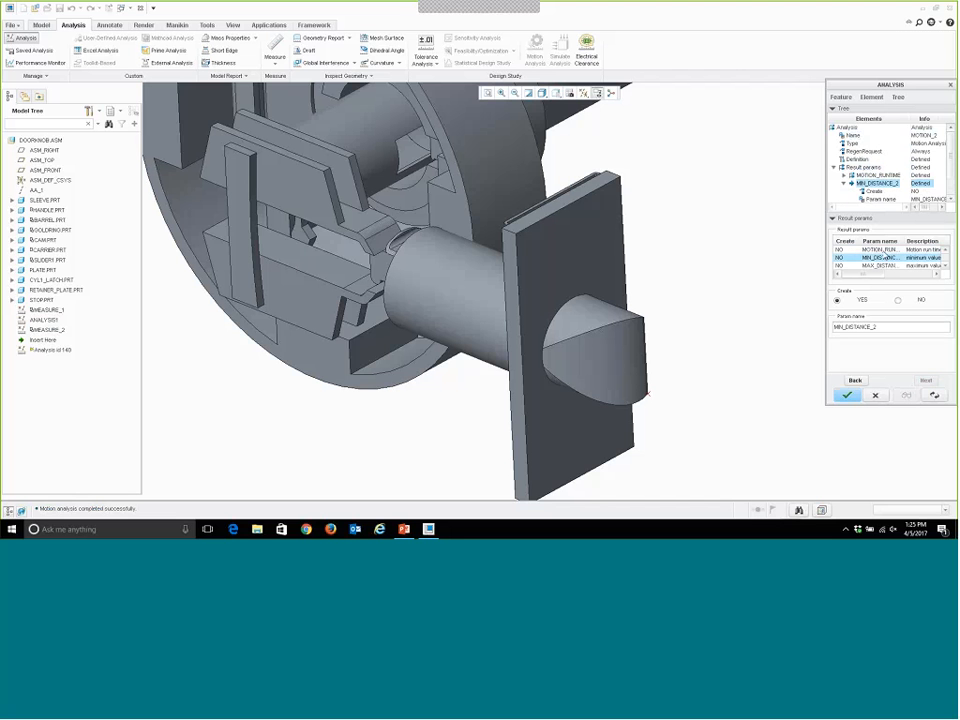
pyautogui.click(878, 259)
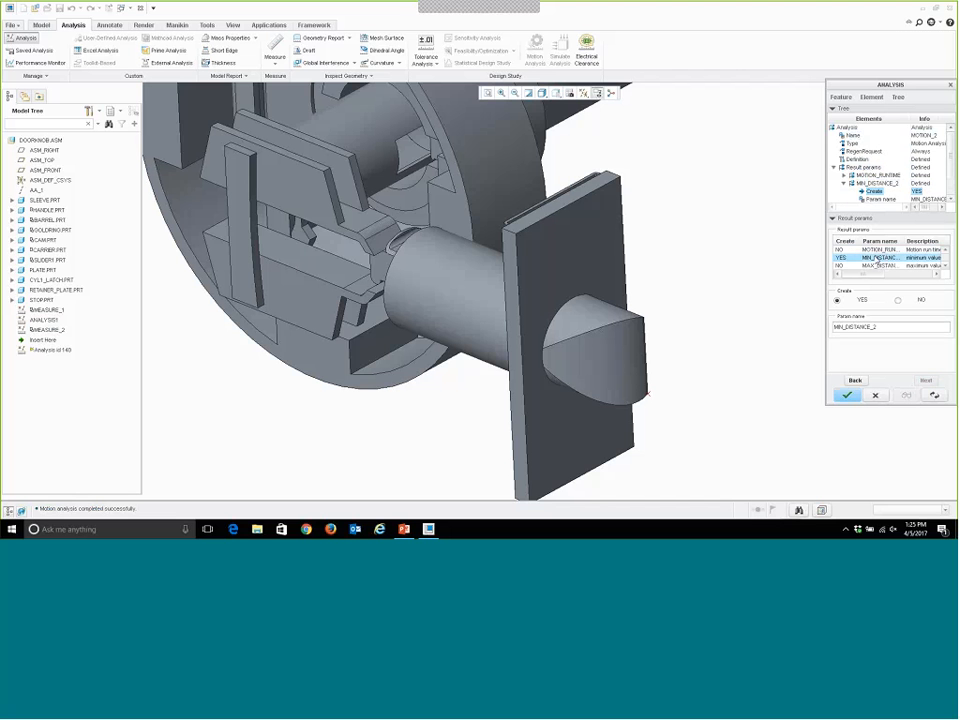
pyautogui.click(847, 395)
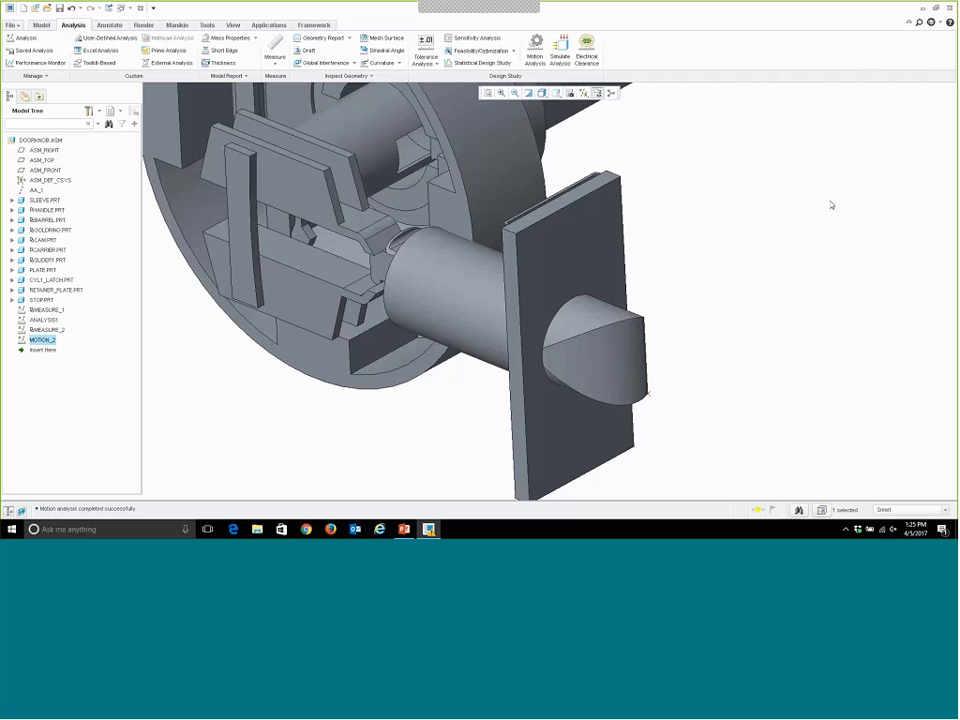
# Create a new optimization design study with the constraint MIN_DISTANCE_2:MOTION_2 set equal to 0.
pyautogui.click(483, 51)
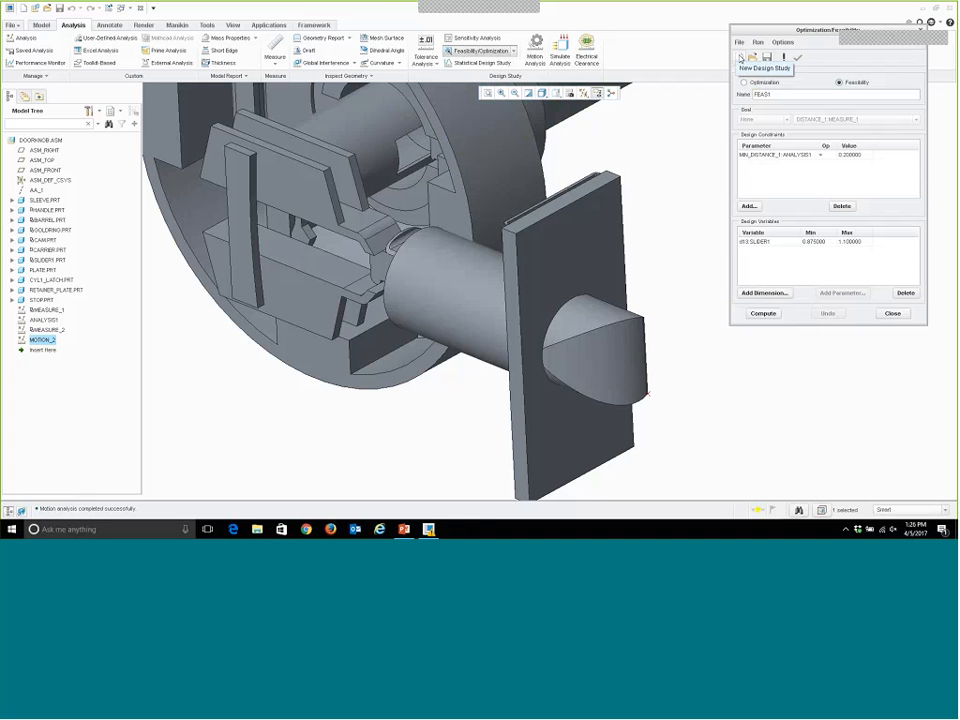
pyautogui.click(740, 57)
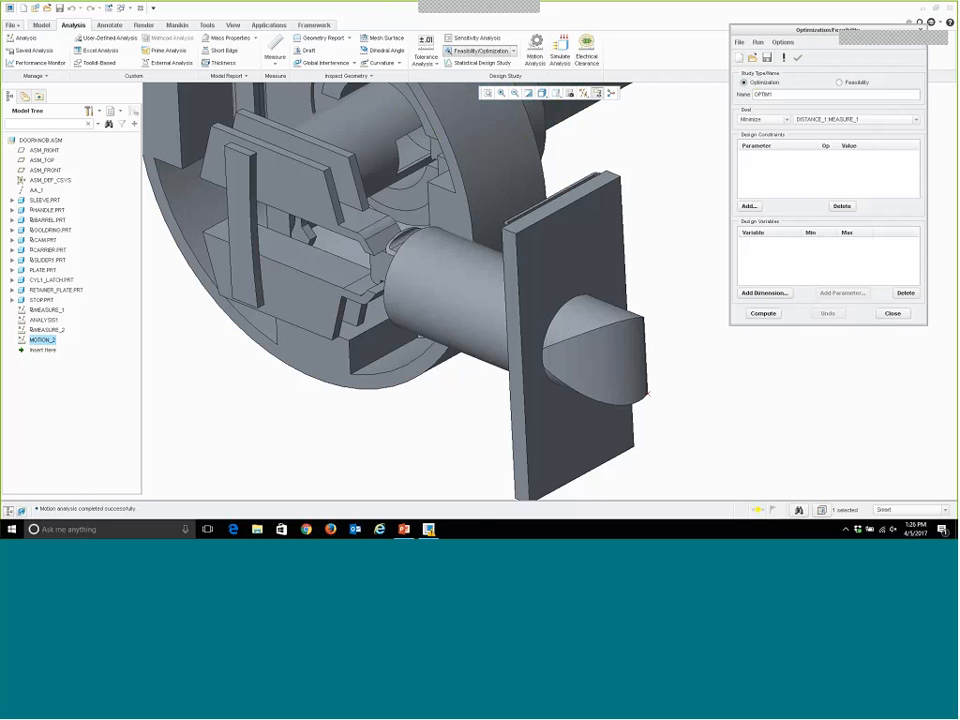
pyautogui.click(749, 206)
pyautogui.click(819, 360)
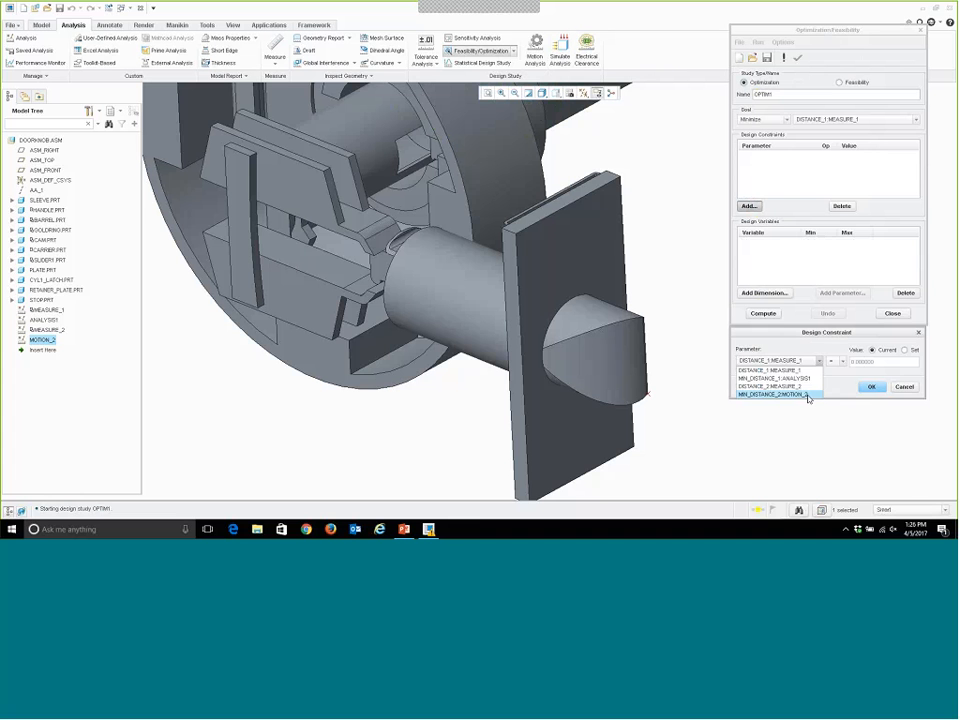
pyautogui.click(808, 395)
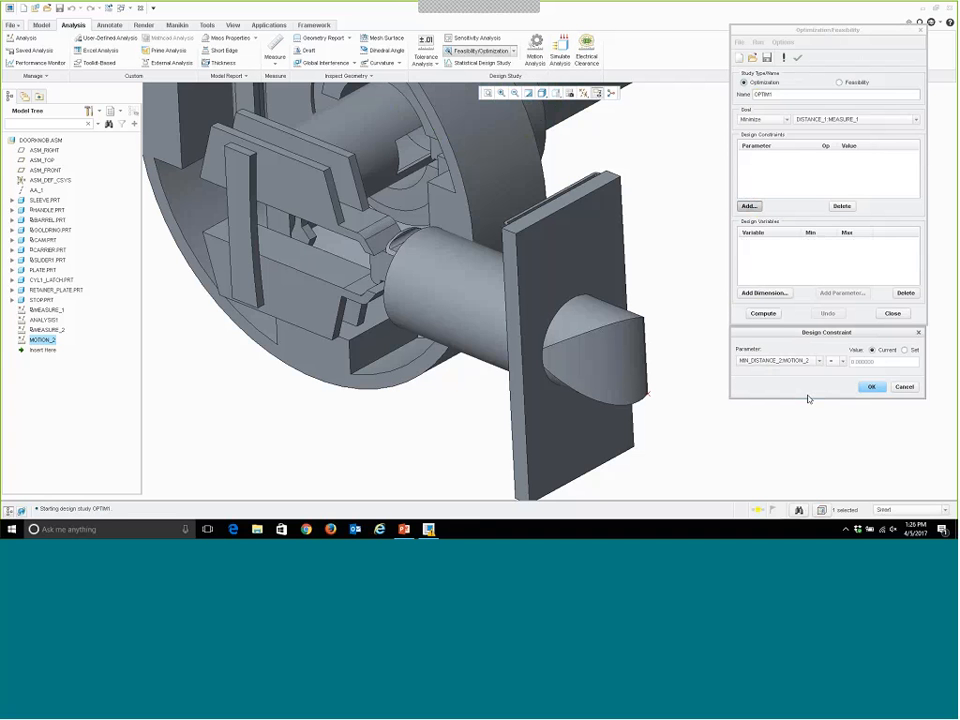
pyautogui.click(904, 350)
pyautogui.doubleClick(885, 362)
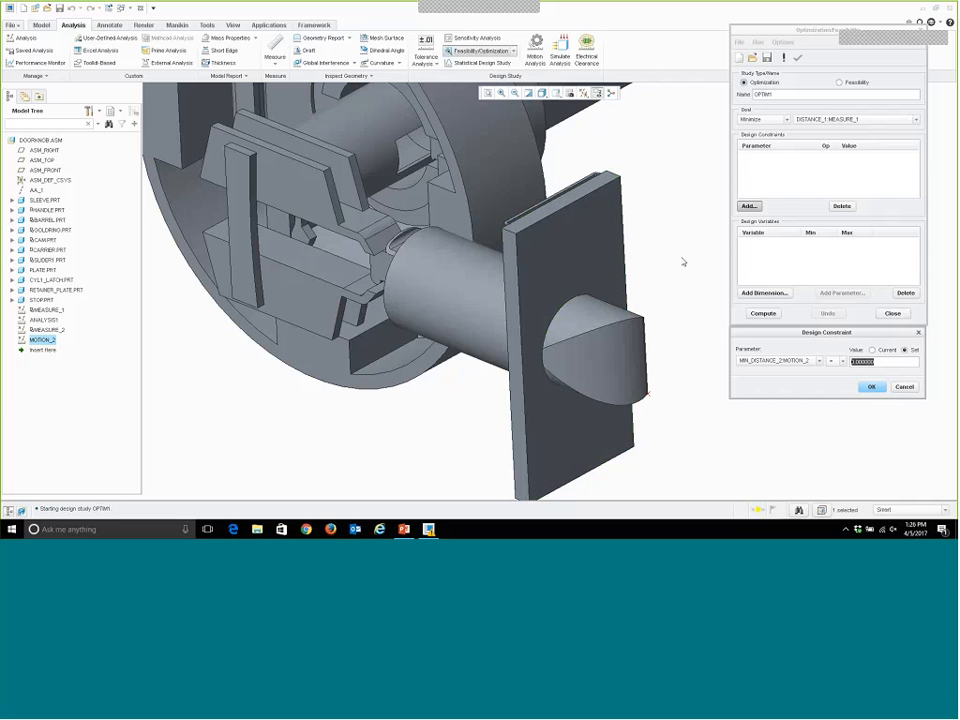
pyautogui.click(878, 388)
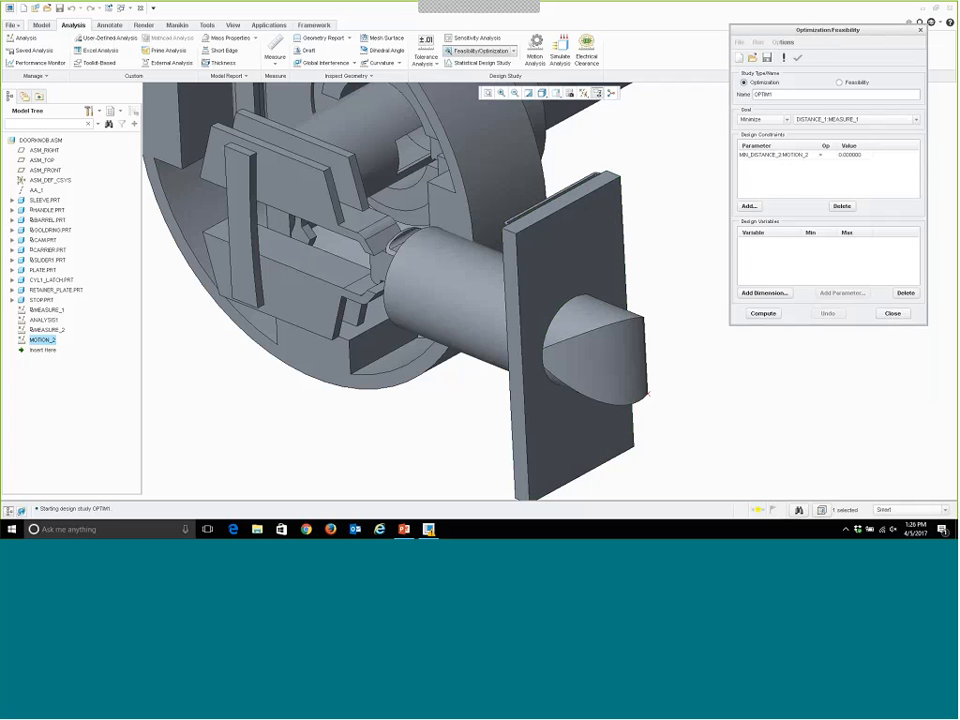
# Add the SLIDER1 length dimension as a design variable ranging from 2.225 to 2.3.
pyautogui.click(781, 294)
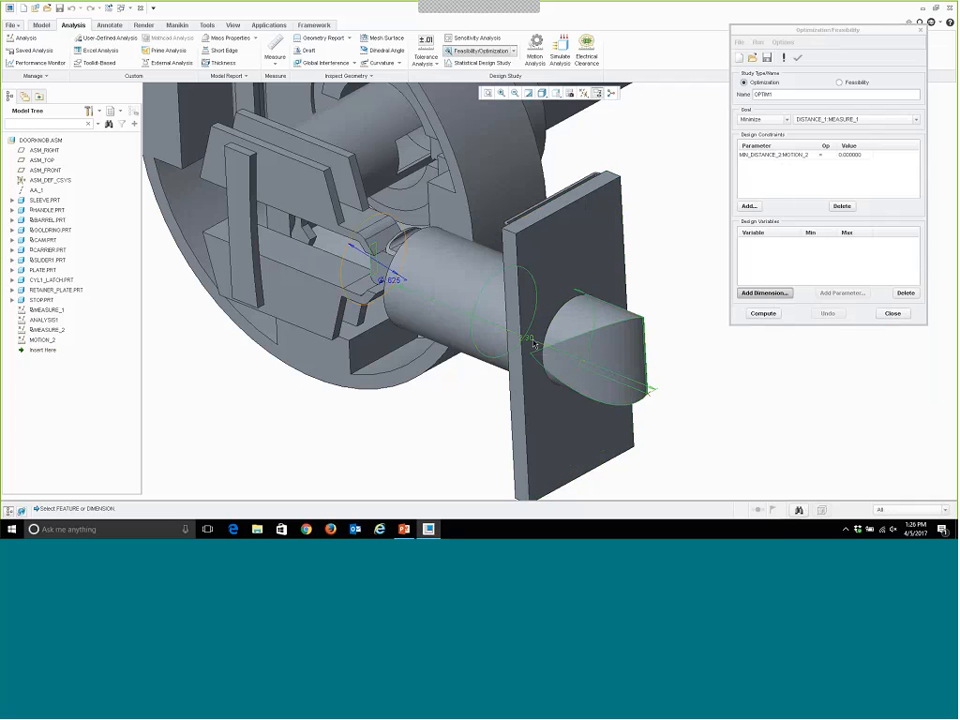
pyautogui.click(527, 338)
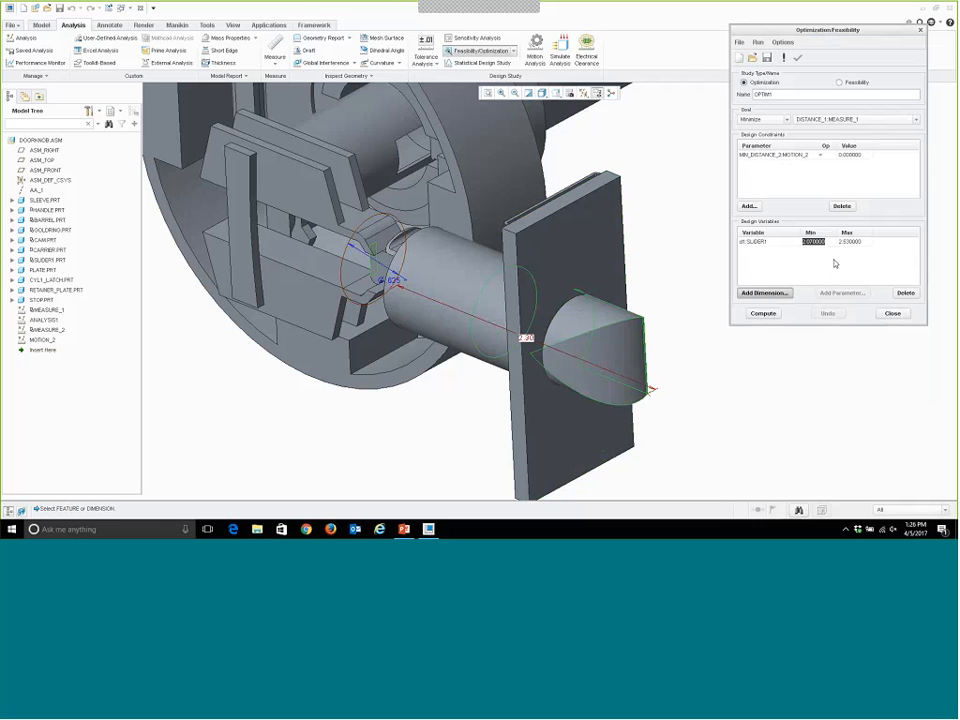
pyautogui.write('2.225')
pyautogui.click(849, 242)
pyautogui.write('2.3')
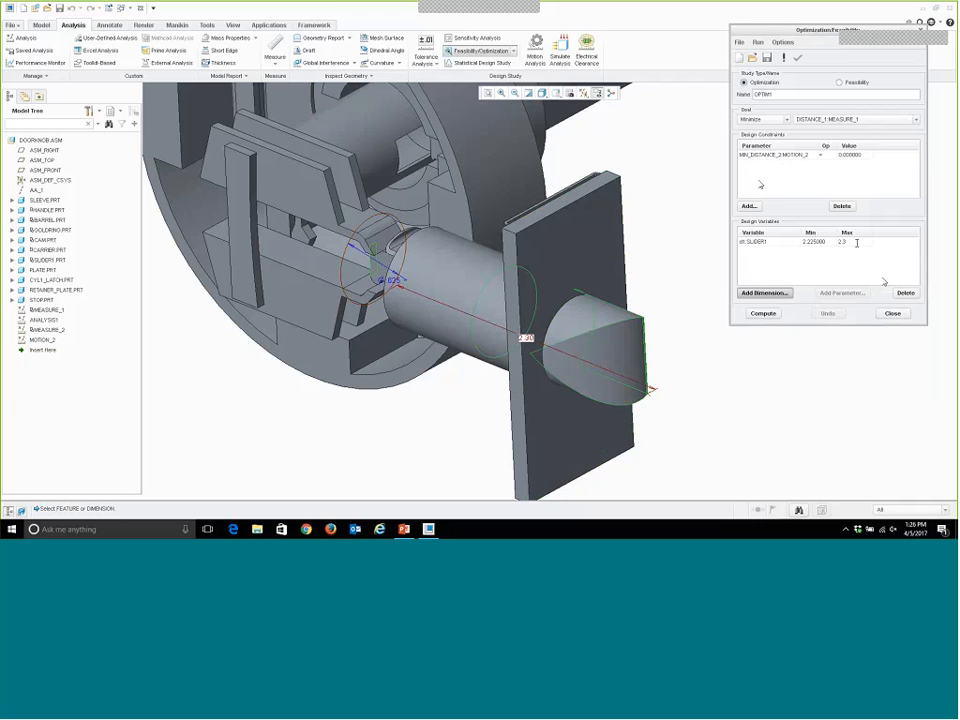
pyautogui.middleClick(787, 356)
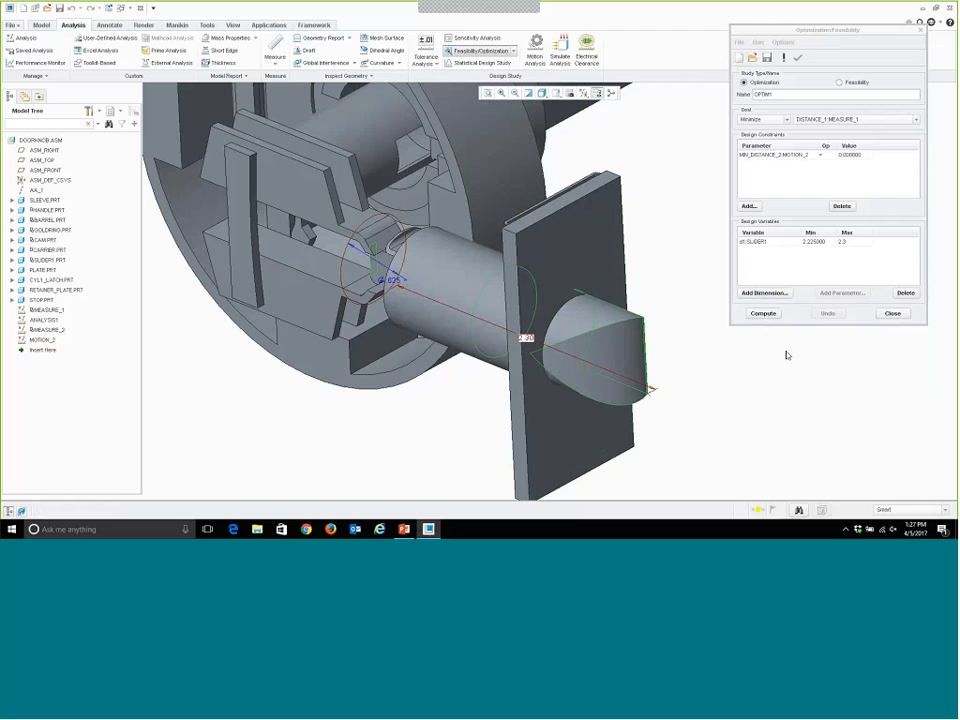
pyautogui.click(783, 43)
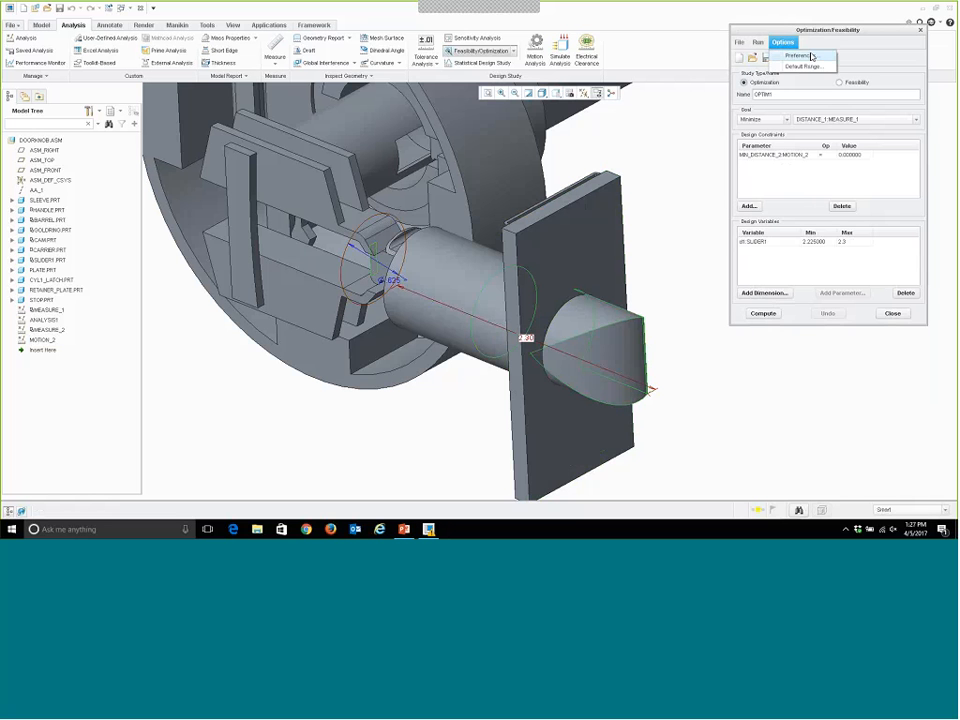
pyautogui.click(811, 57)
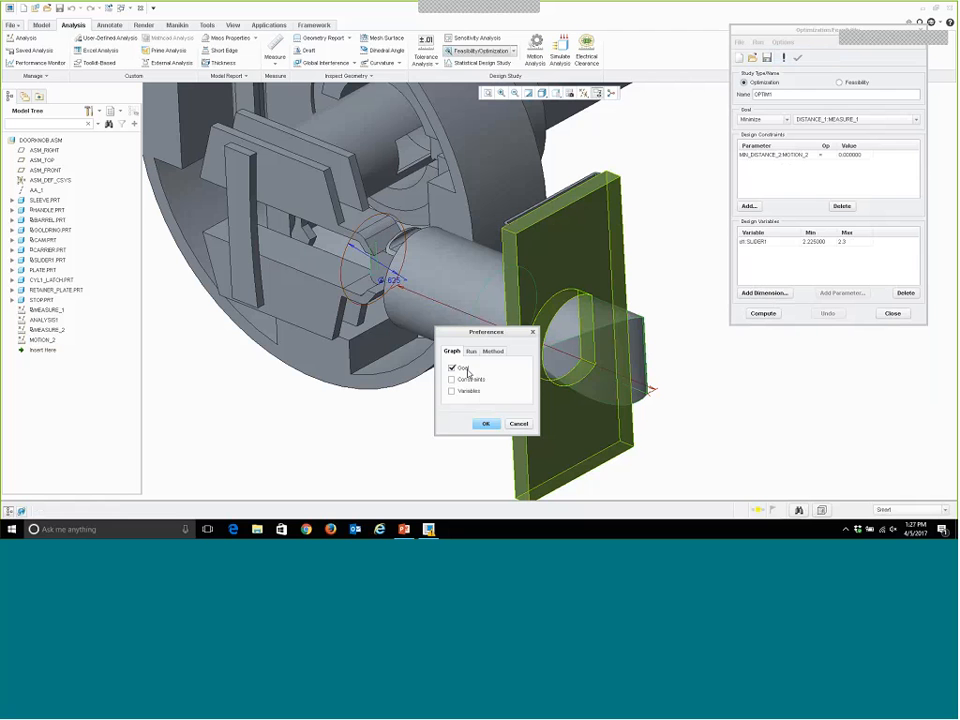
pyautogui.click(453, 368)
pyautogui.click(517, 423)
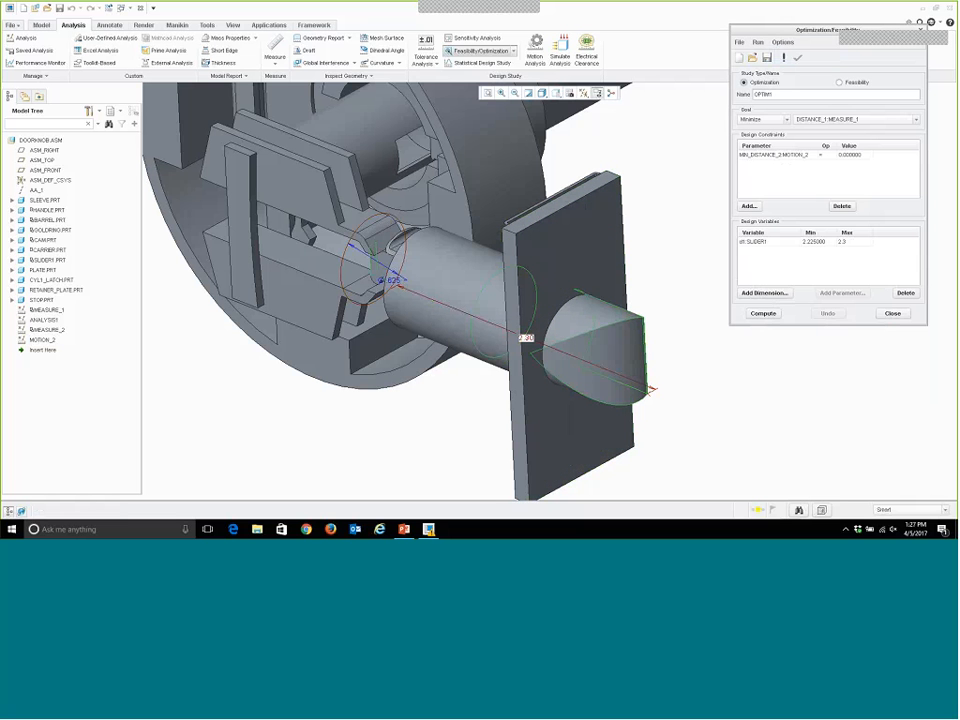
# Switch the study to Feasibility and set its preferences to graph the variables, adjusting the convergence percentage.
pyautogui.click(840, 83)
pyautogui.click(783, 42)
pyautogui.click(800, 56)
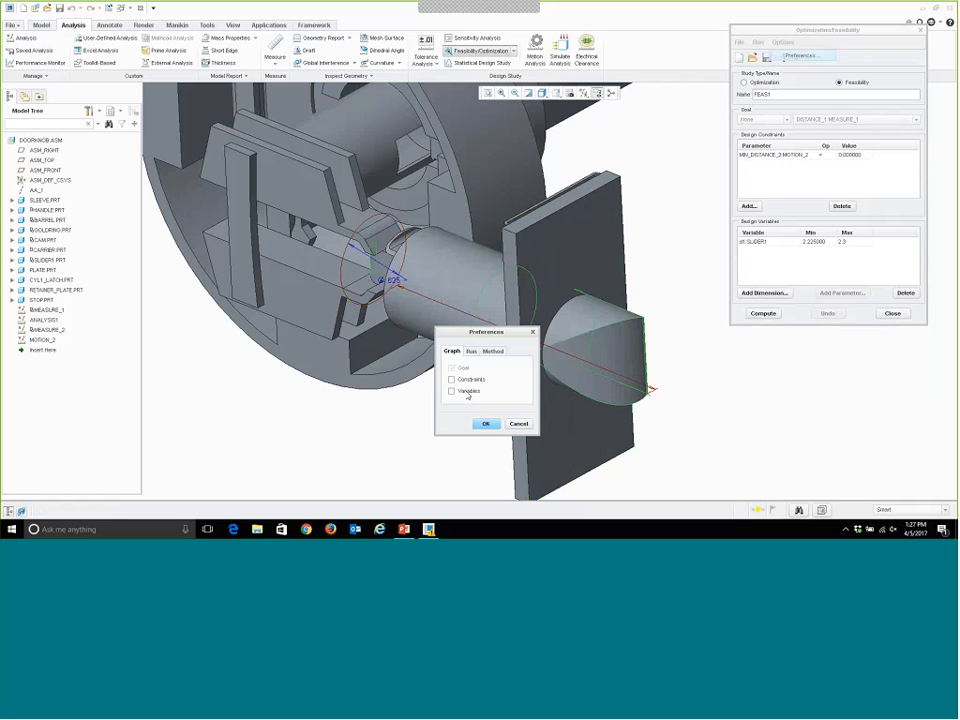
pyautogui.click(453, 390)
pyautogui.click(471, 351)
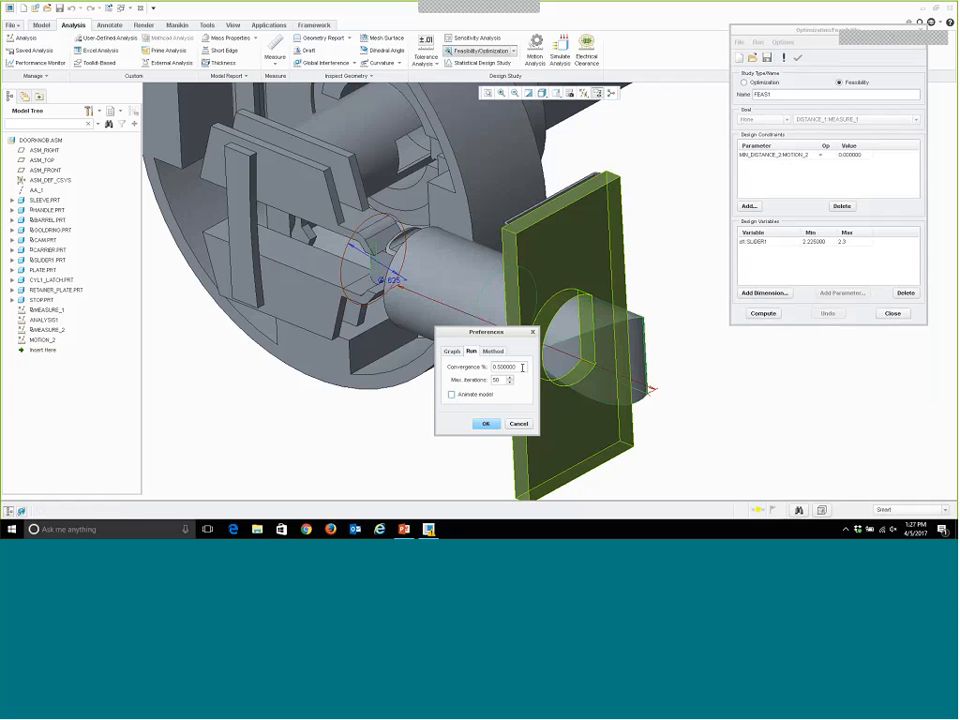
pyautogui.moveTo(522, 367); pyautogui.dragTo(484, 369)
pyautogui.click(486, 423)
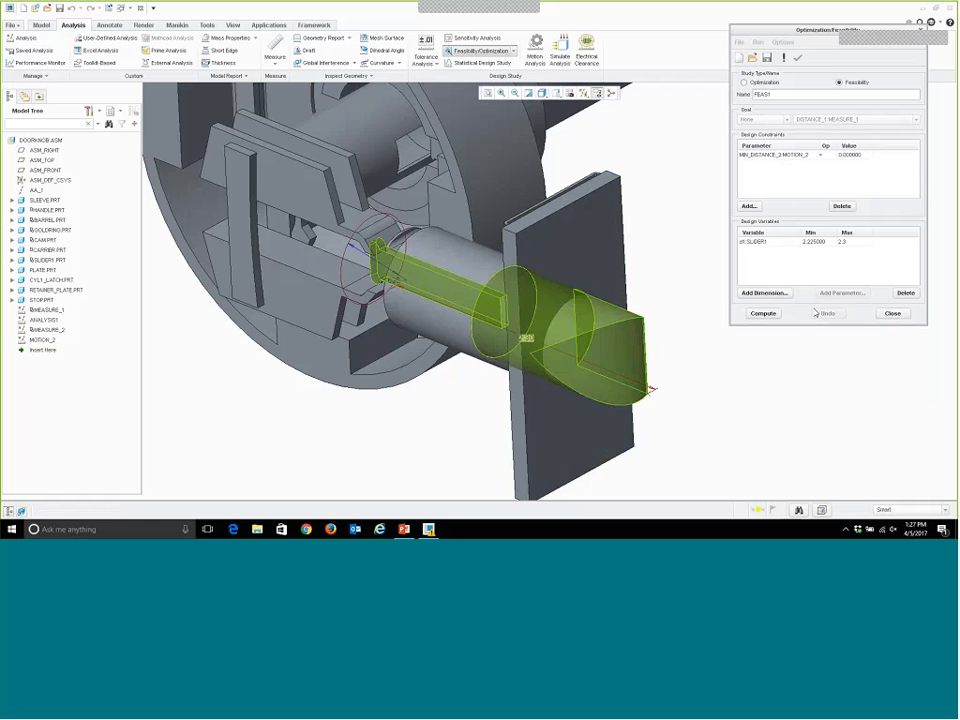
# Compute the feasibility study, check the end of the convergence graph, and close the study keeping the model changes.
pyautogui.click(770, 315)
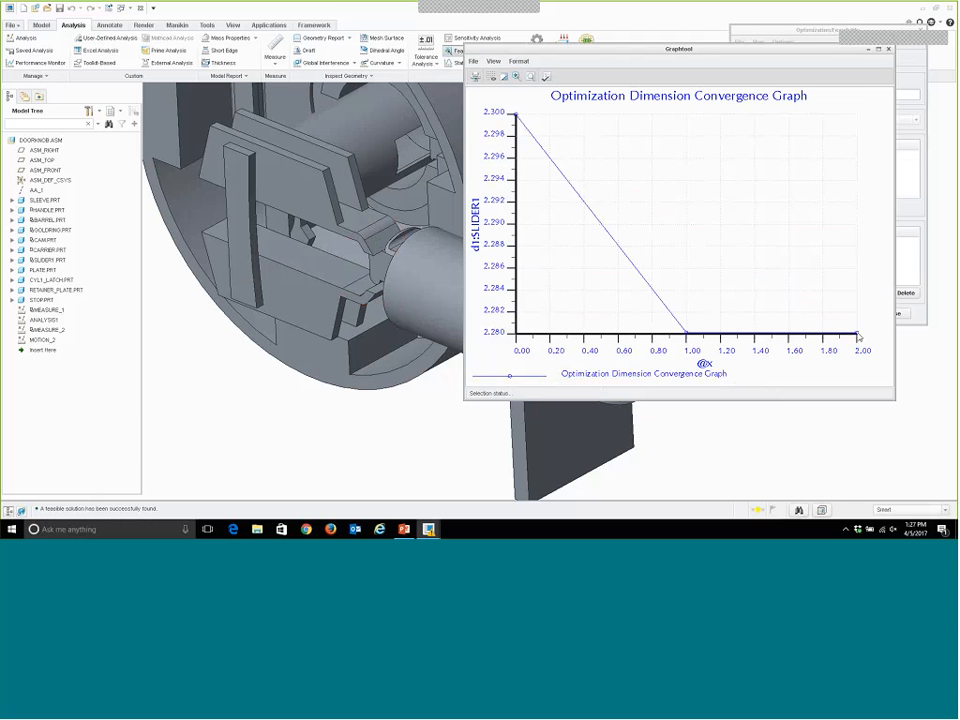
pyautogui.moveTo(859, 338)
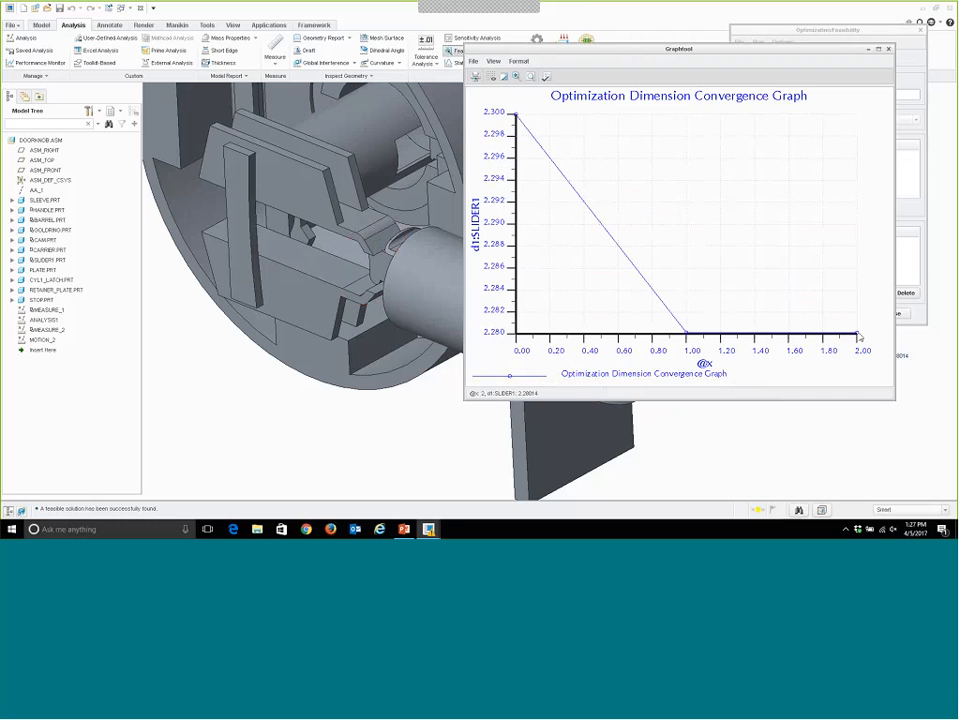
pyautogui.click(889, 49)
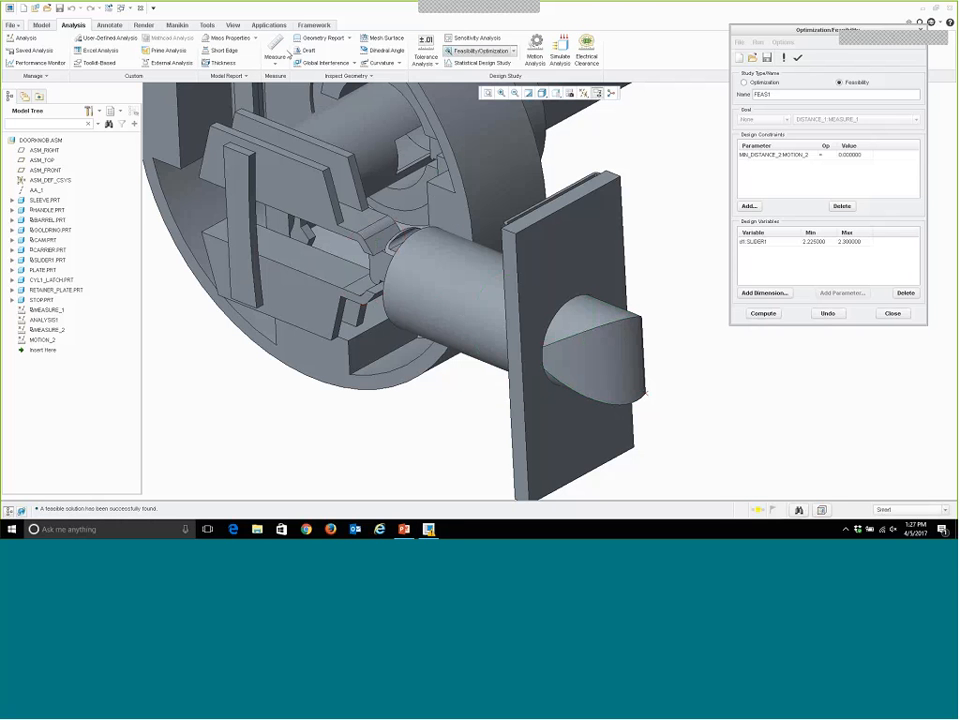
pyautogui.click(892, 313)
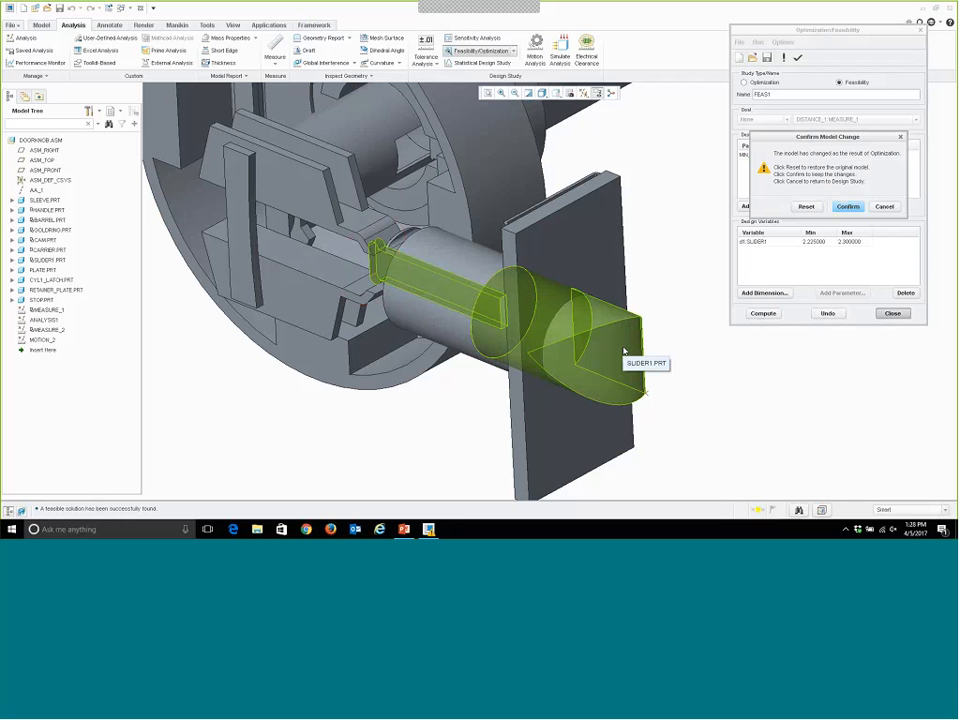
pyautogui.press('Return')
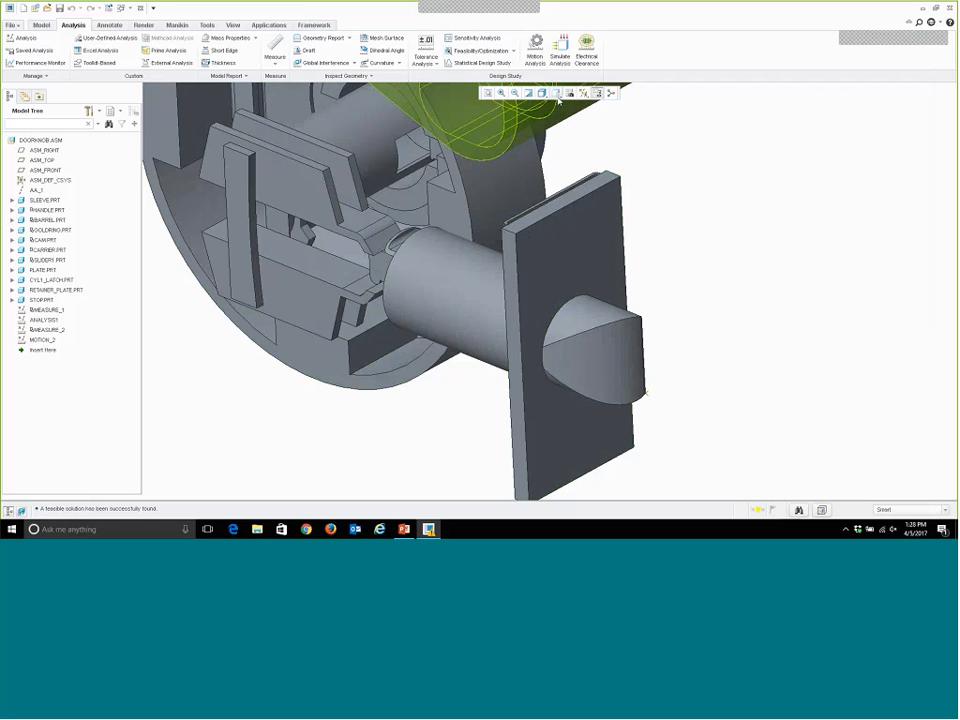
# Orient the assembly to the saved 2D view and enter the Mechanism application.
pyautogui.click(556, 93)
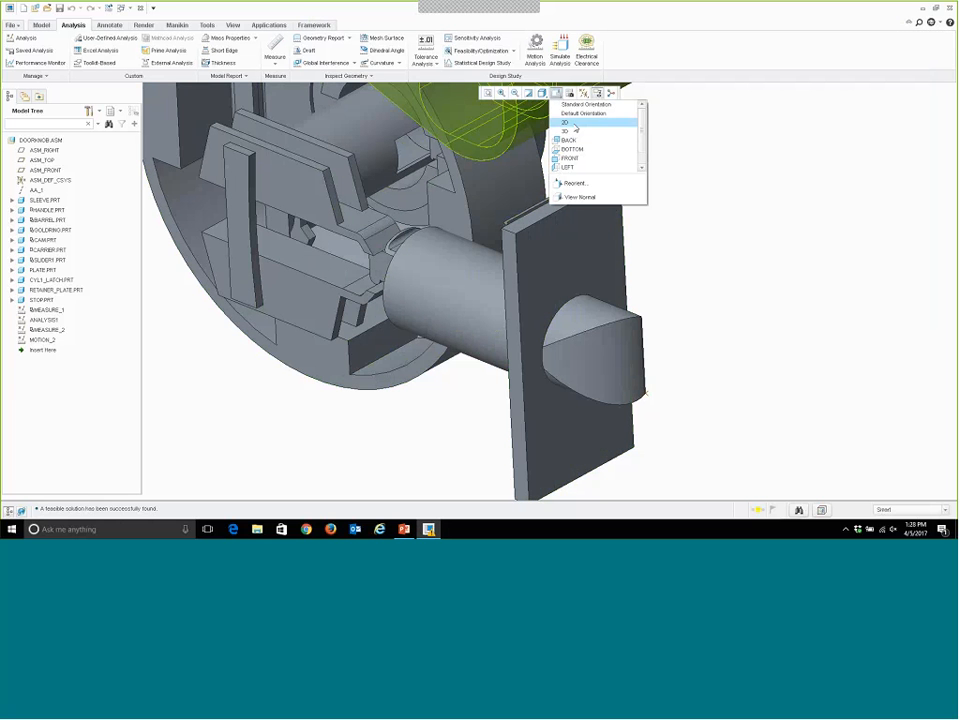
pyautogui.click(574, 122)
pyautogui.scroll(1, 499, 398)
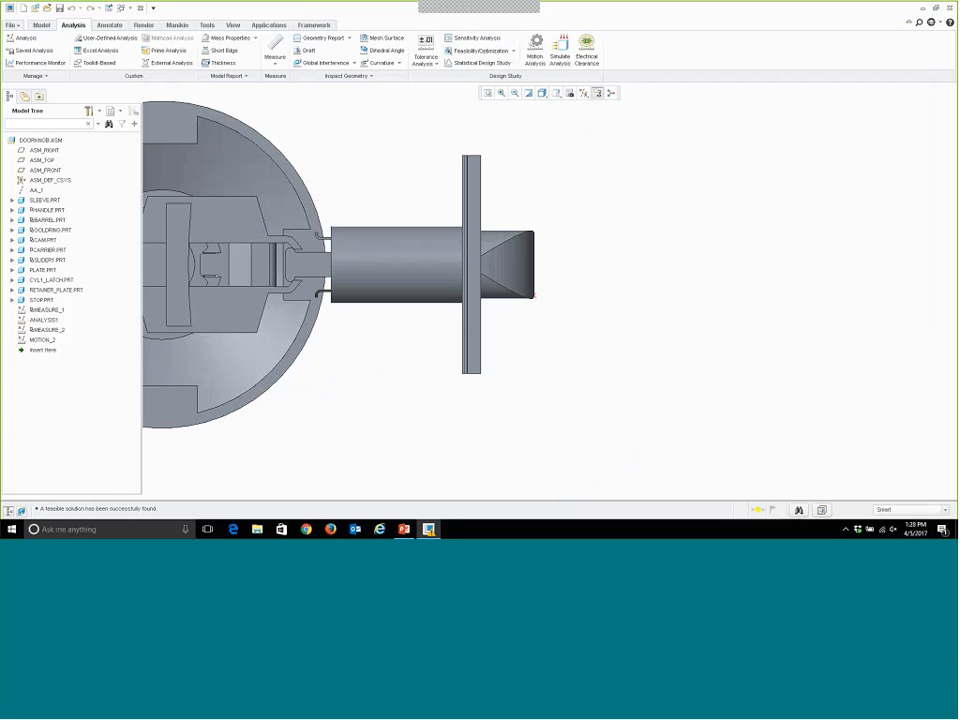
pyautogui.click(268, 25)
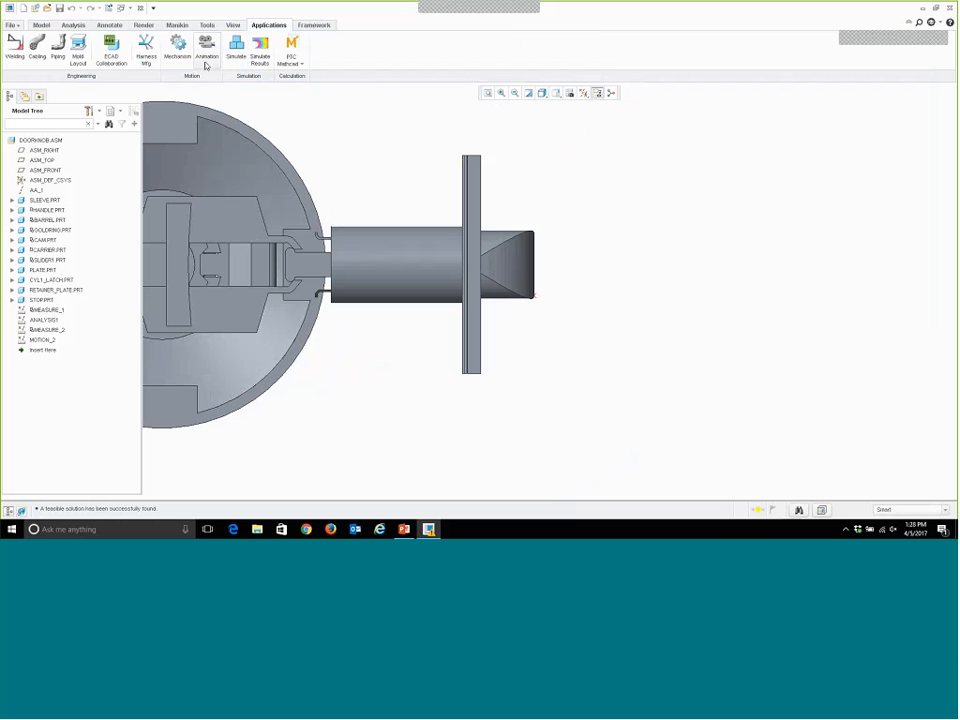
pyautogui.click(178, 47)
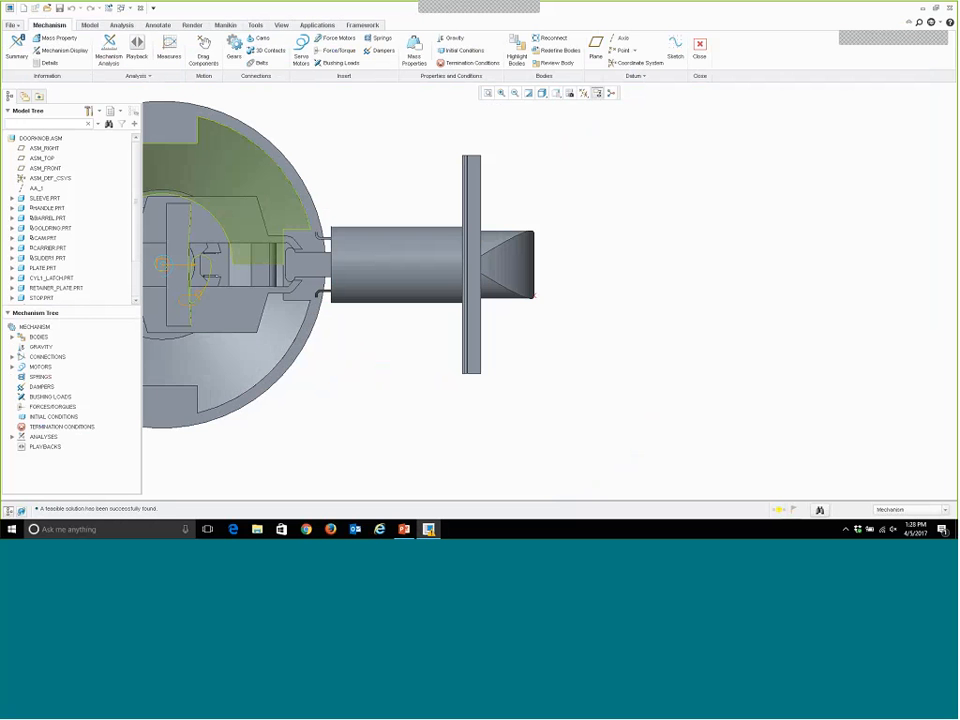
# Load the saved playback file MotionDefinition1.pbk into the mechanism playbacks.
pyautogui.click(137, 47)
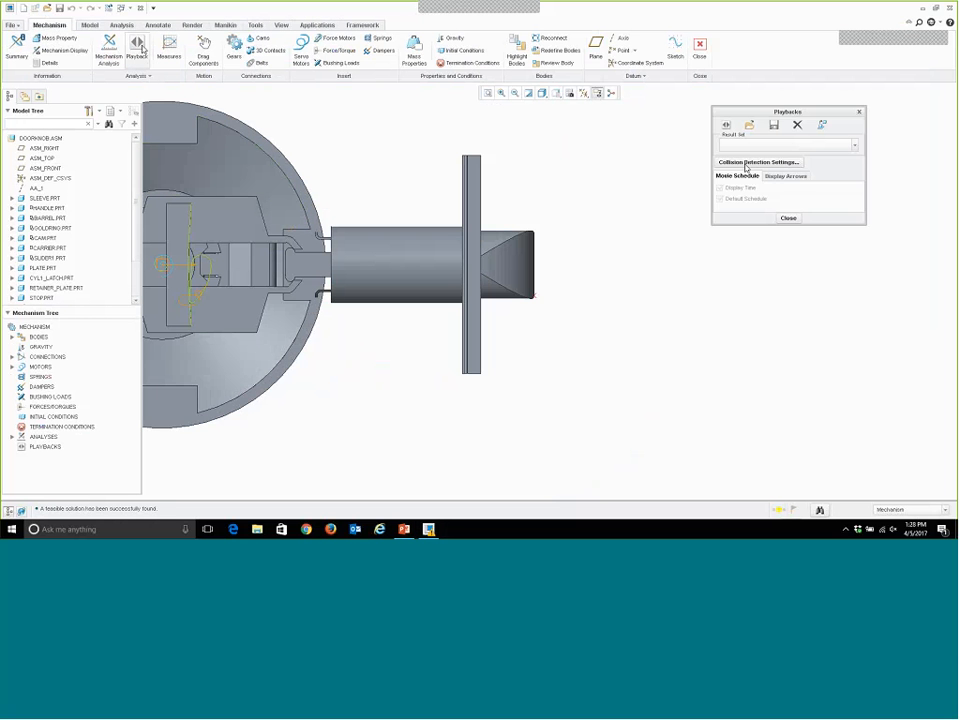
pyautogui.click(749, 125)
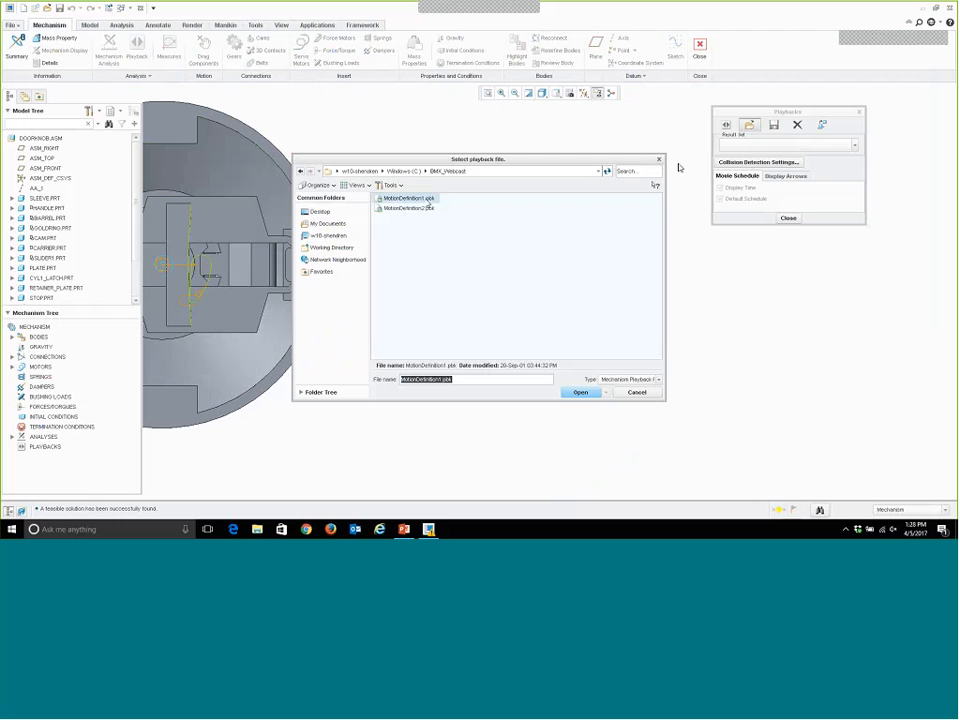
pyautogui.press('Return')
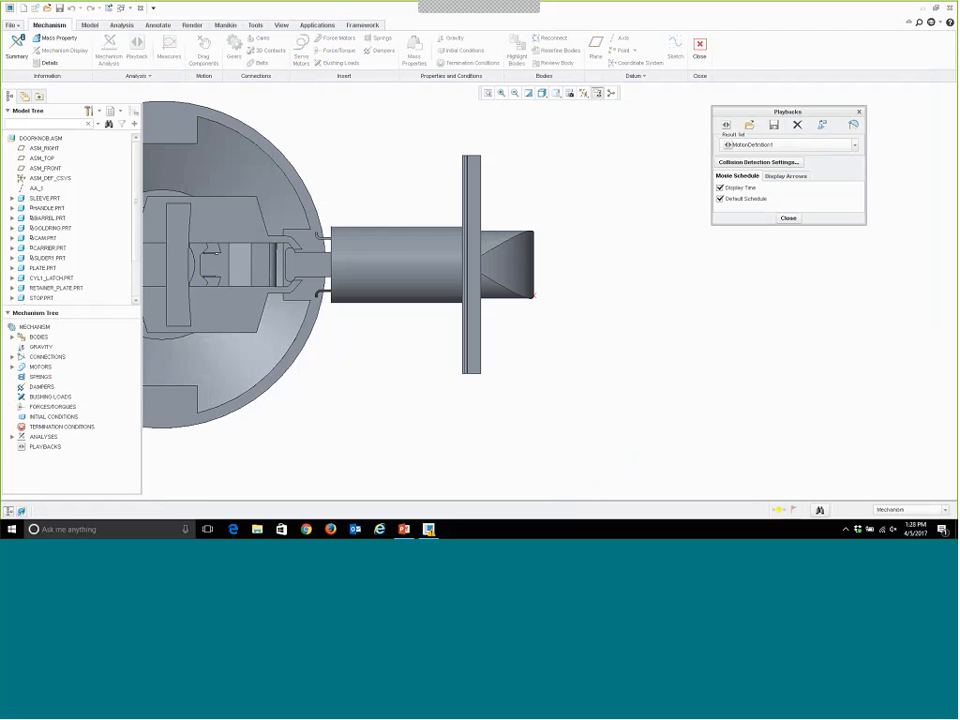
# Play the MotionDefinition1 animation faster, stop it to examine the slider against the plate around frame 47, and close the playback.
pyautogui.click(726, 125)
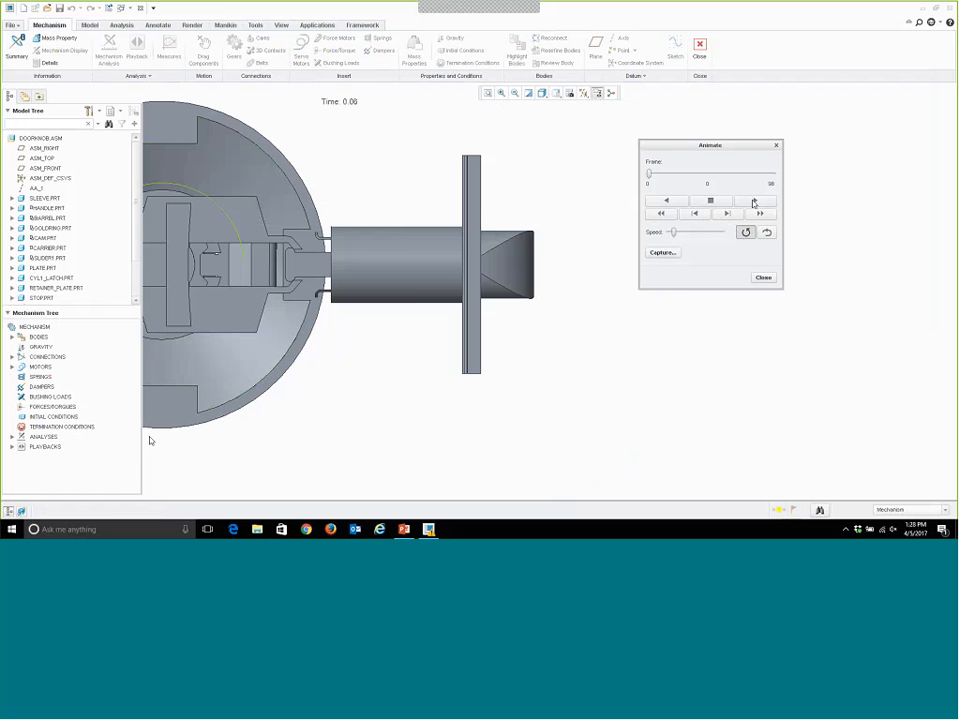
pyautogui.moveTo(670, 231); pyautogui.dragTo(706, 234)
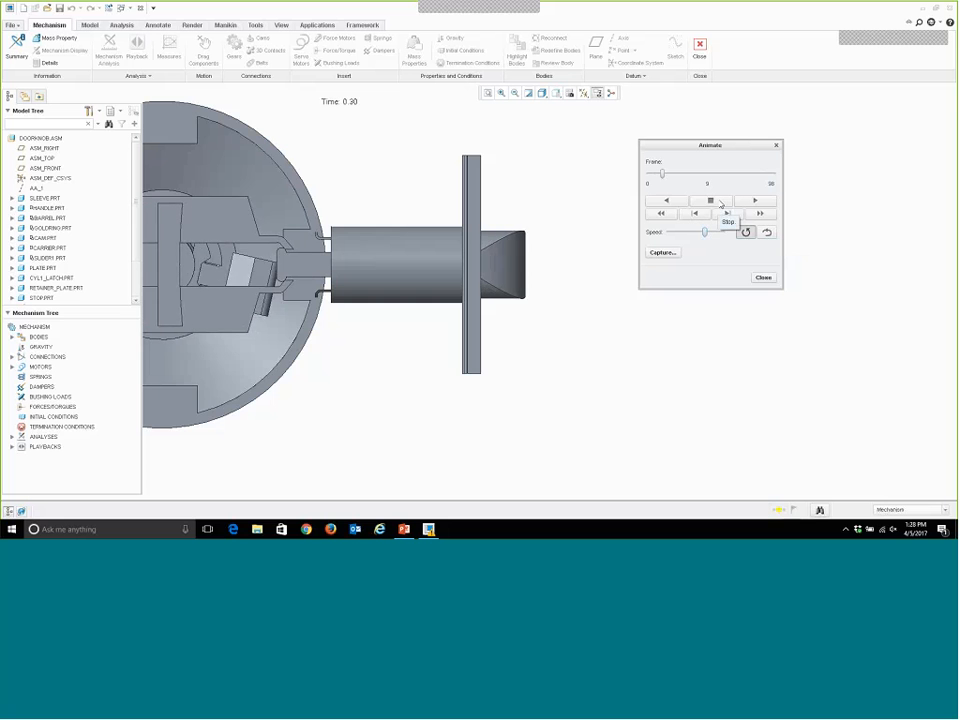
pyautogui.click(718, 200)
pyautogui.scroll(-3, 536, 297)
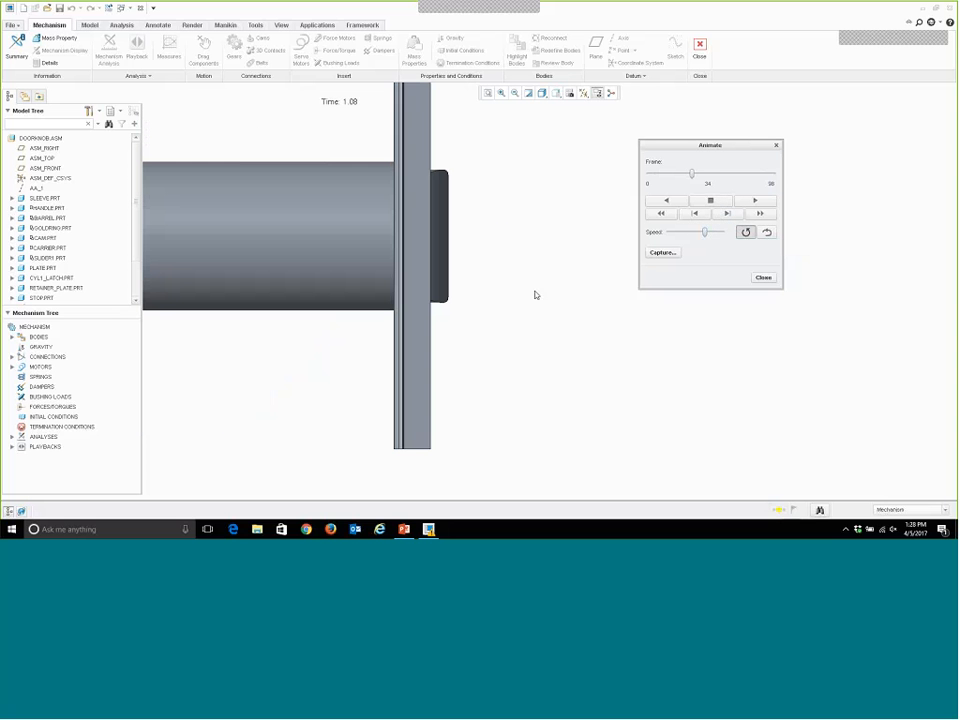
pyautogui.moveTo(693, 176); pyautogui.dragTo(708, 179)
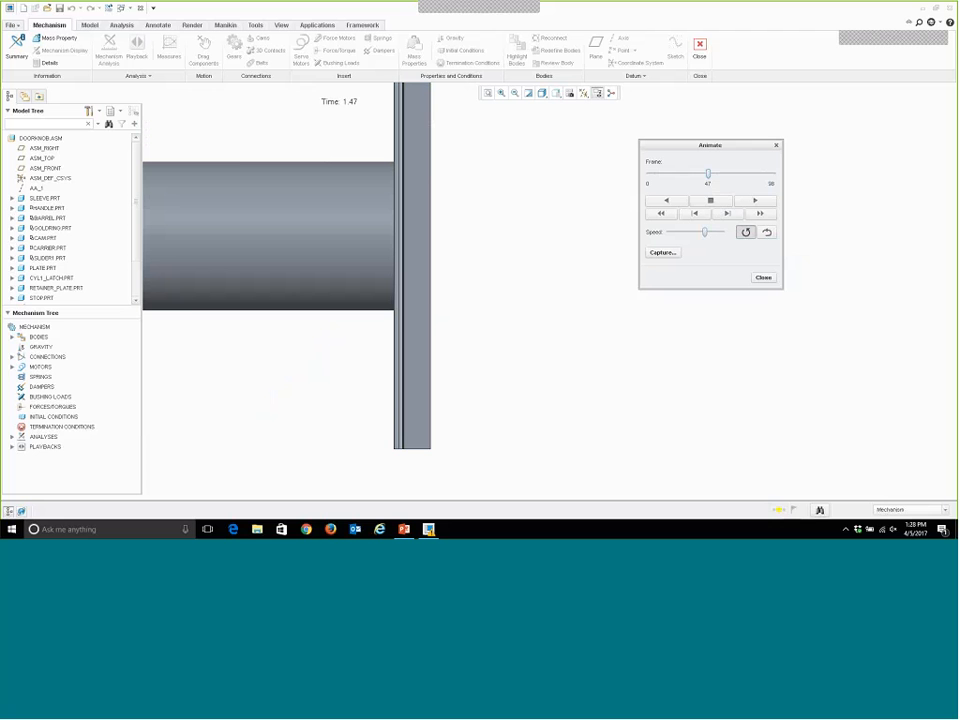
pyautogui.moveTo(708, 175)
pyautogui.mouseDown()
pyautogui.moveTo(724, 178)
pyautogui.moveTo(690, 178)
pyautogui.moveTo(718, 177)
pyautogui.moveTo(709, 176)
pyautogui.mouseUp()
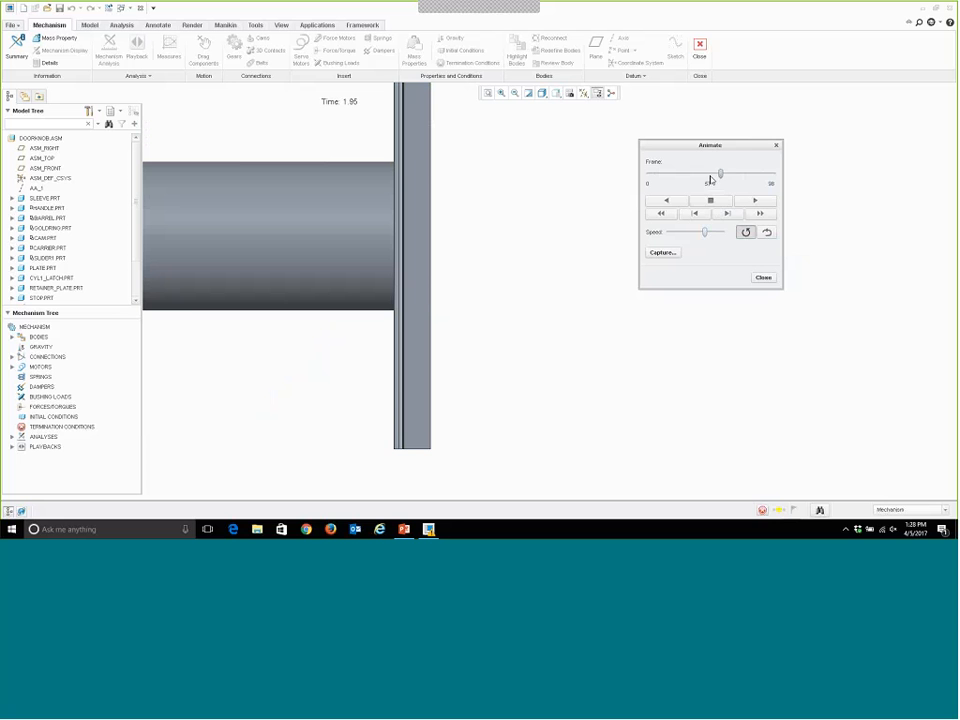
pyautogui.click(776, 145)
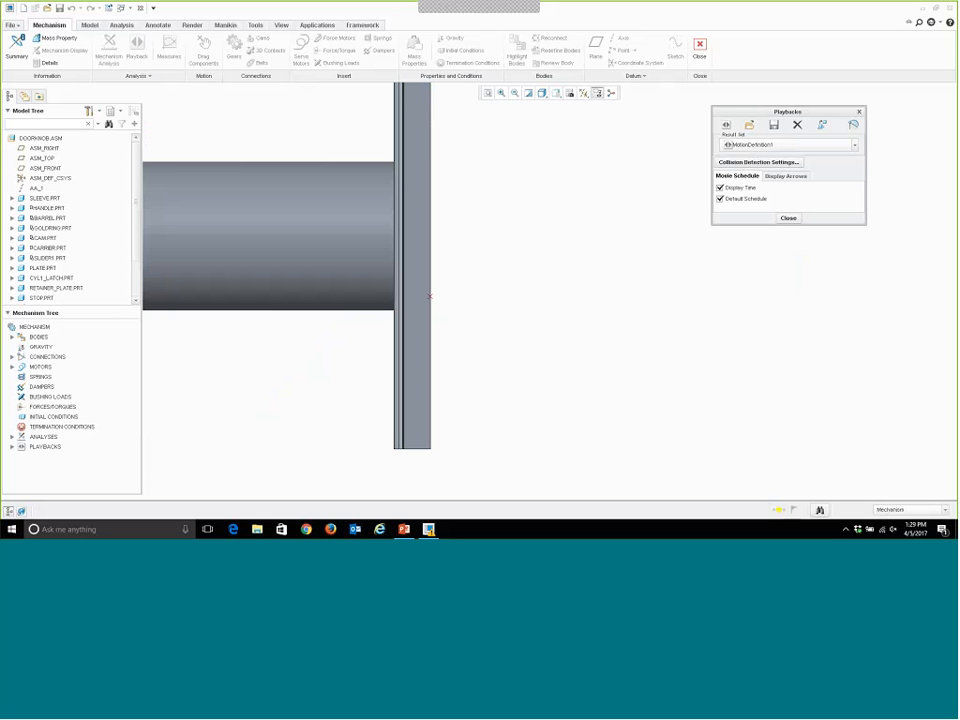
pyautogui.scroll(-2, 725, 310)
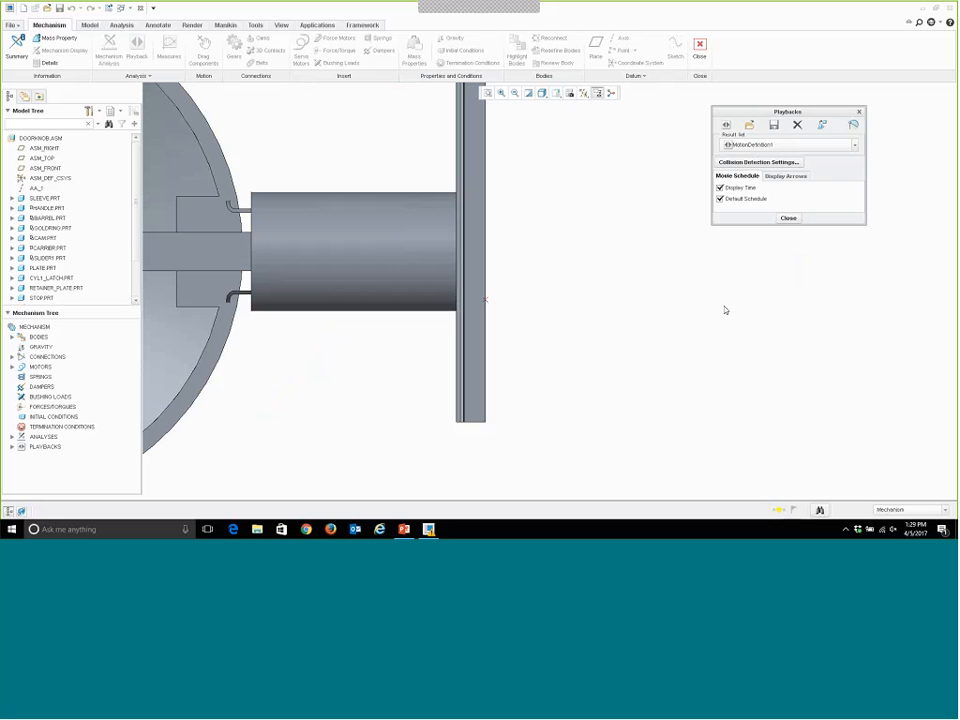
pyautogui.click(788, 218)
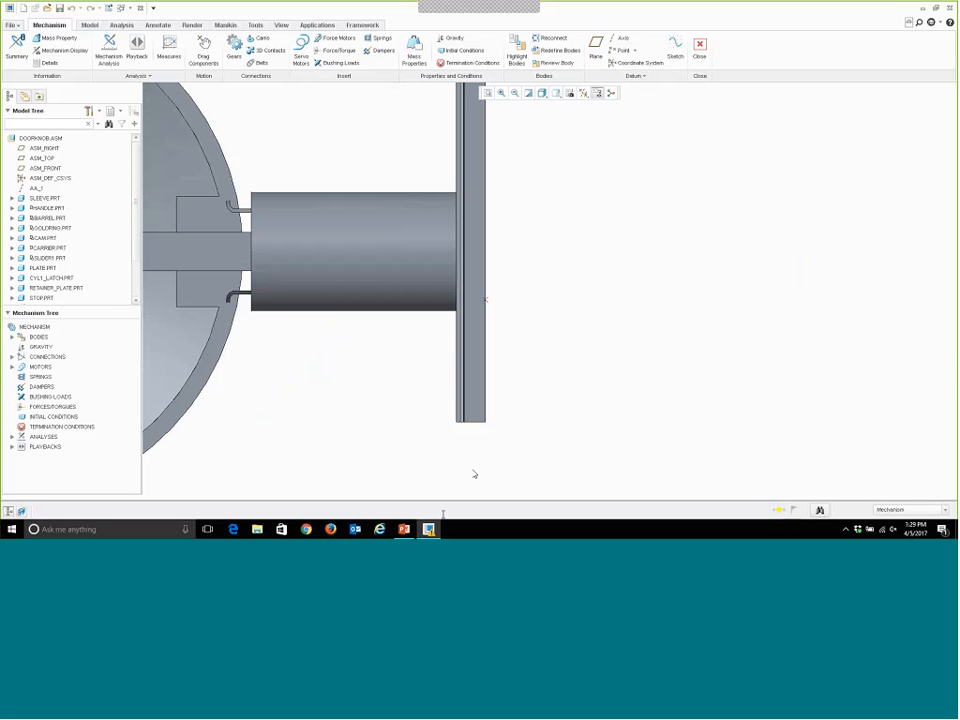
# Switch to PowerPoint, start the slide show from the Practices slide, and advance to the Creo 3.0 Courseware slide.
pyautogui.click(406, 530)
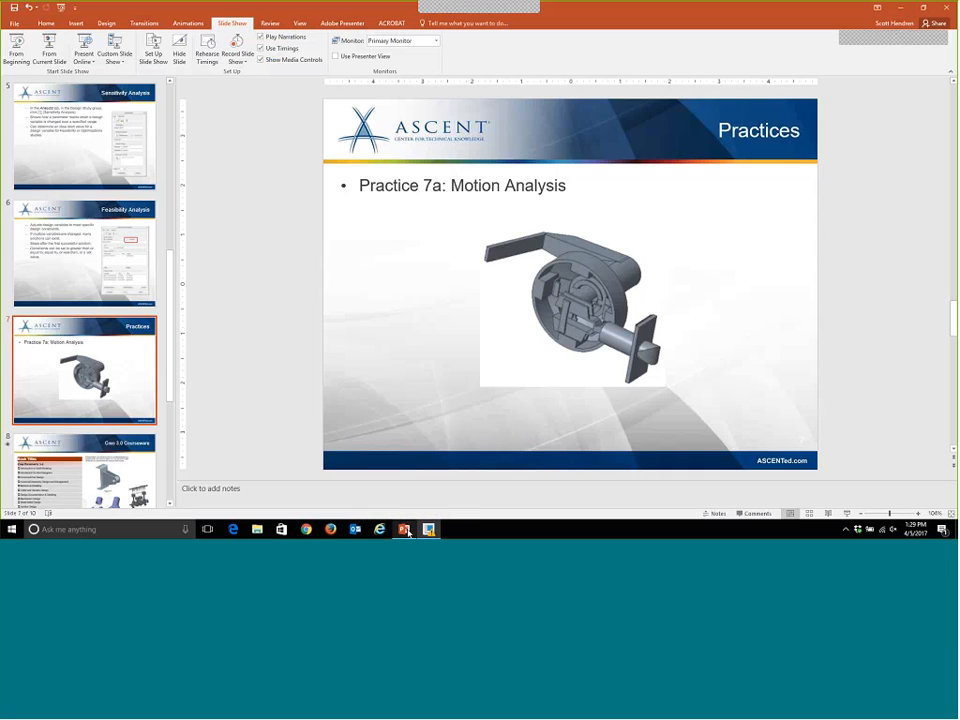
pyautogui.click(55, 46)
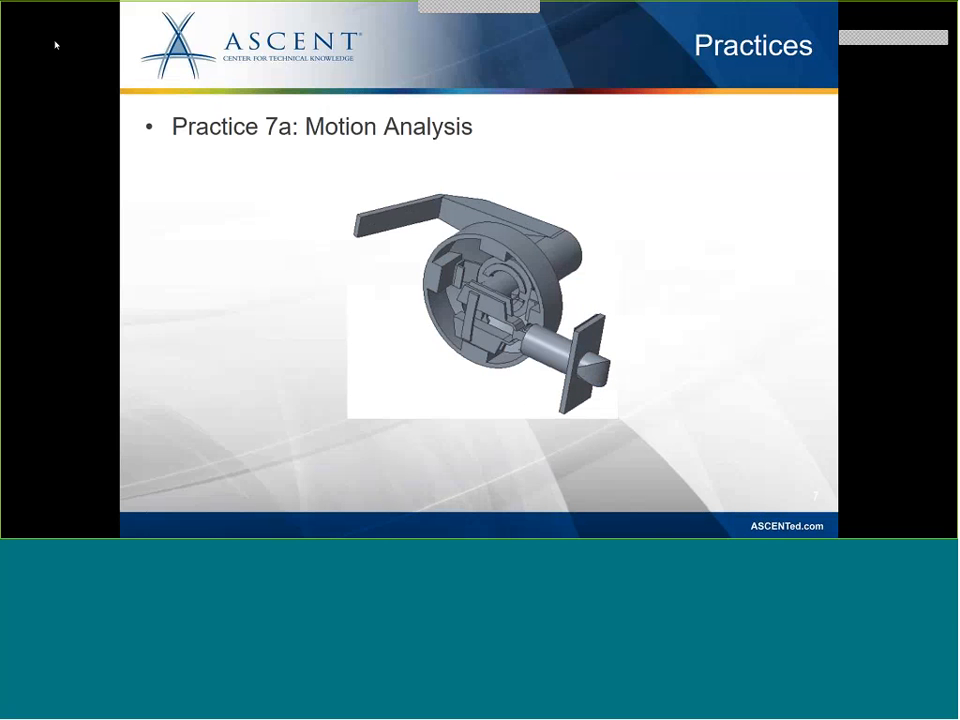
pyautogui.click(771, 180)
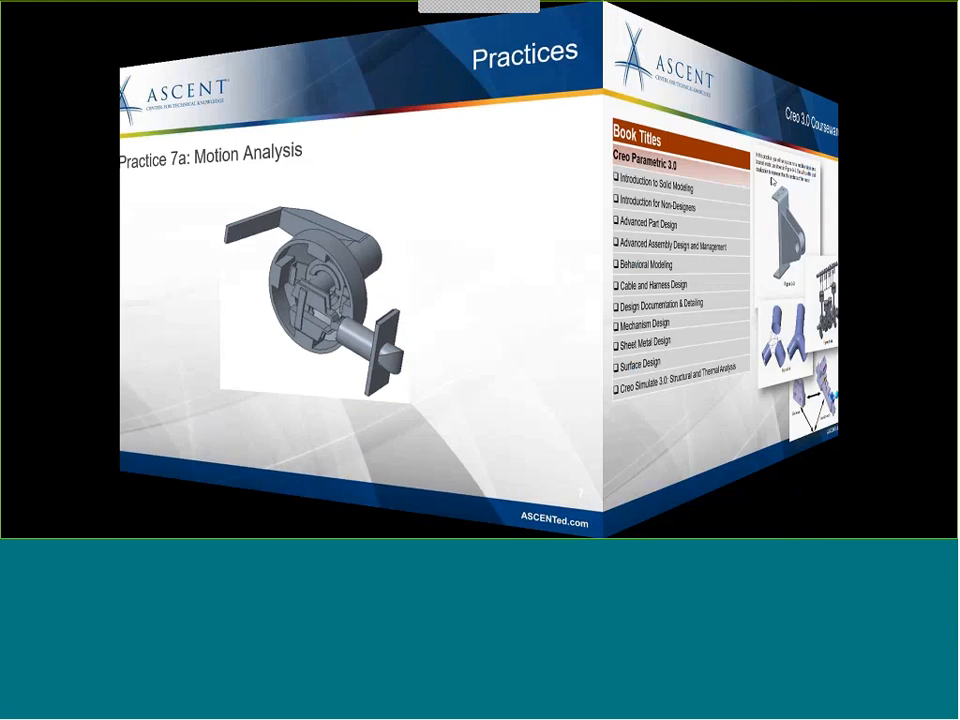